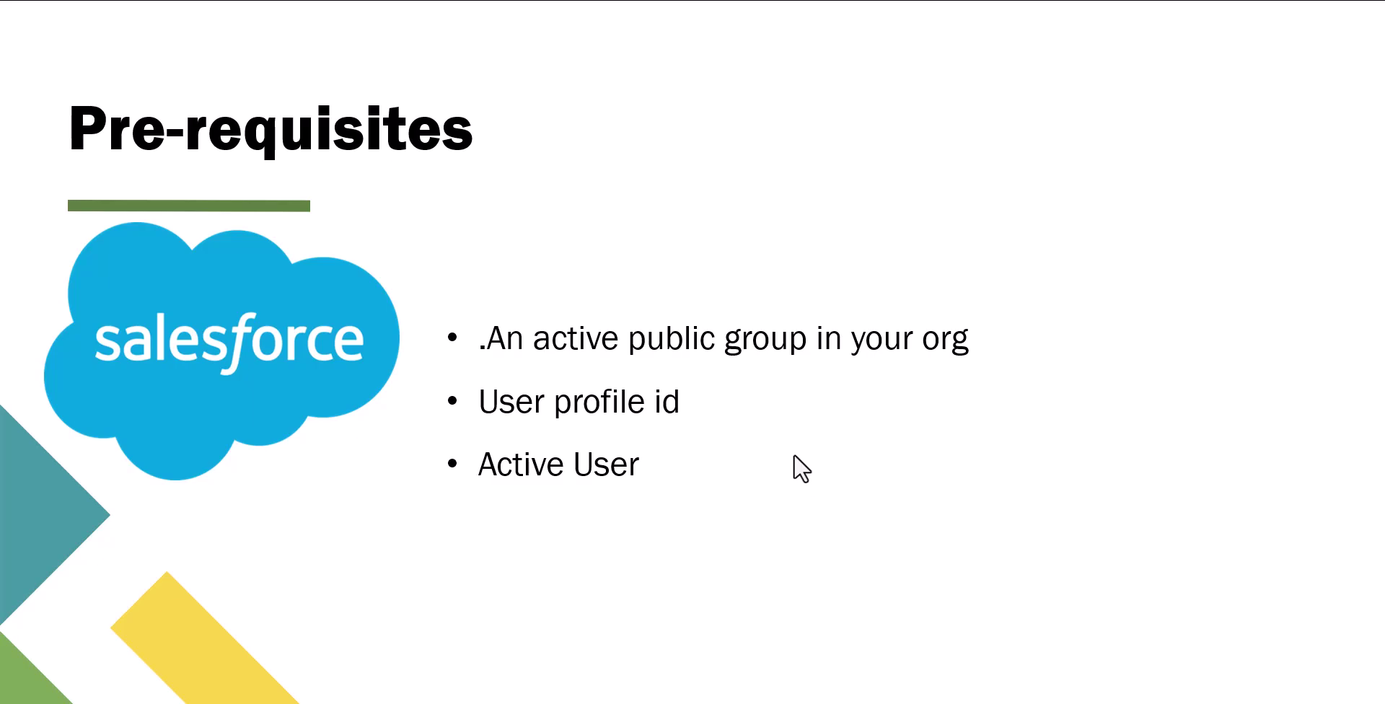
# Leave the Pre-requisites slide and bring up Salesforce Setup Home in the browser.
pyautogui.hotkey('alt', 'Tab')
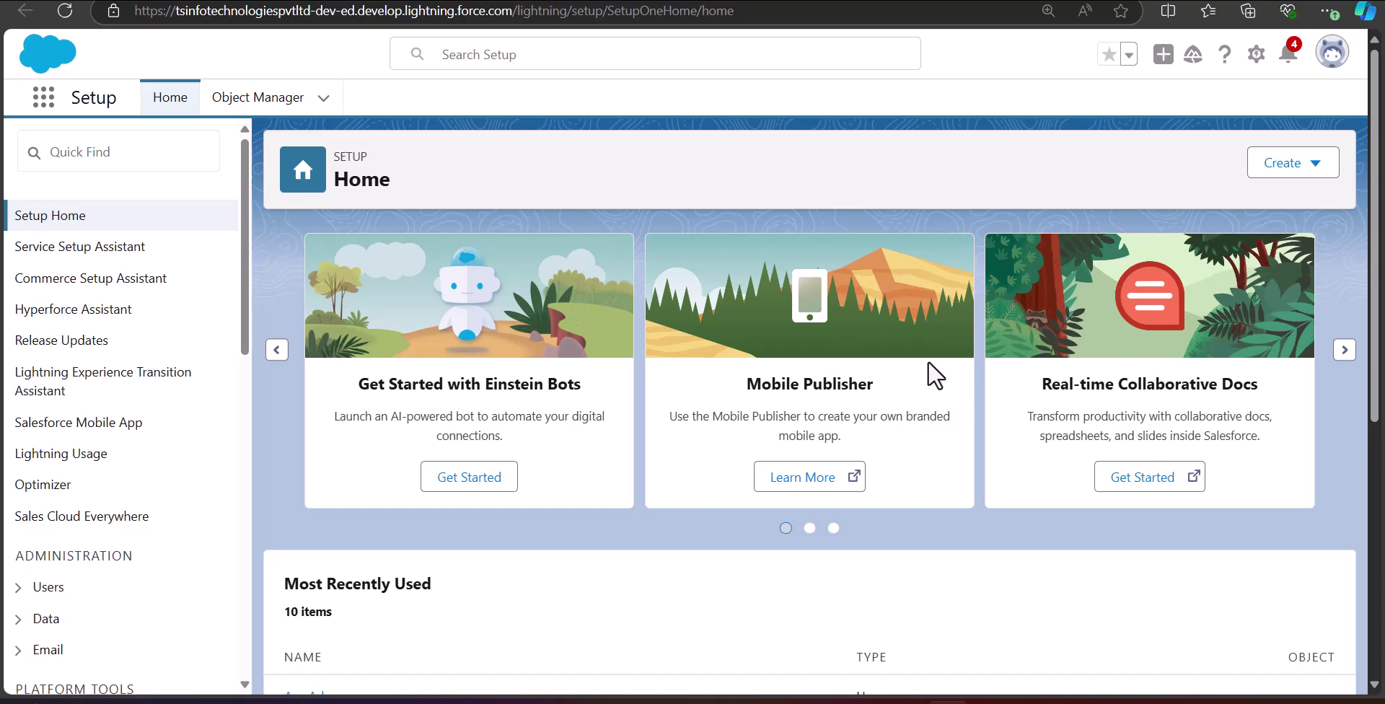
# Search Quick Find for 'public' and open Users > Public Groups to see Sales_Group.
pyautogui.click(137, 147)
pyautogui.write('public')
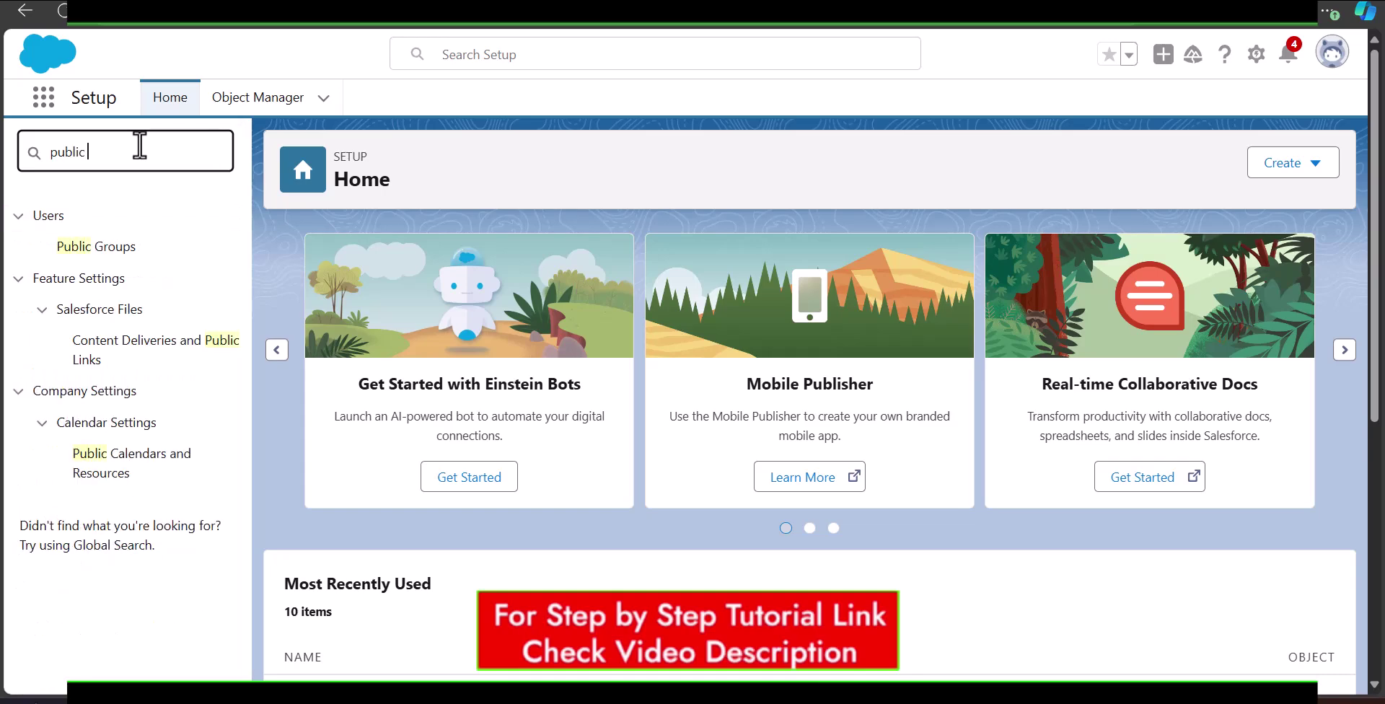
pyautogui.click(82, 252)
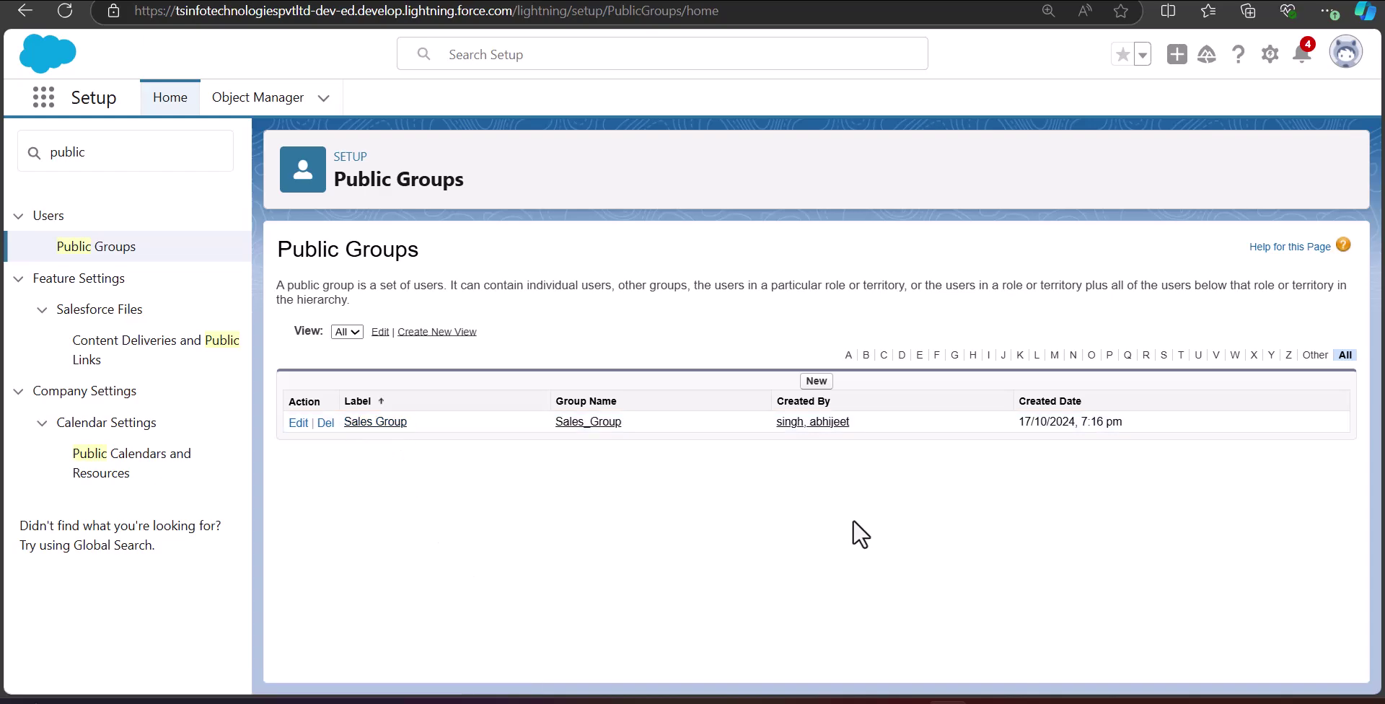
pyautogui.click(818, 382)
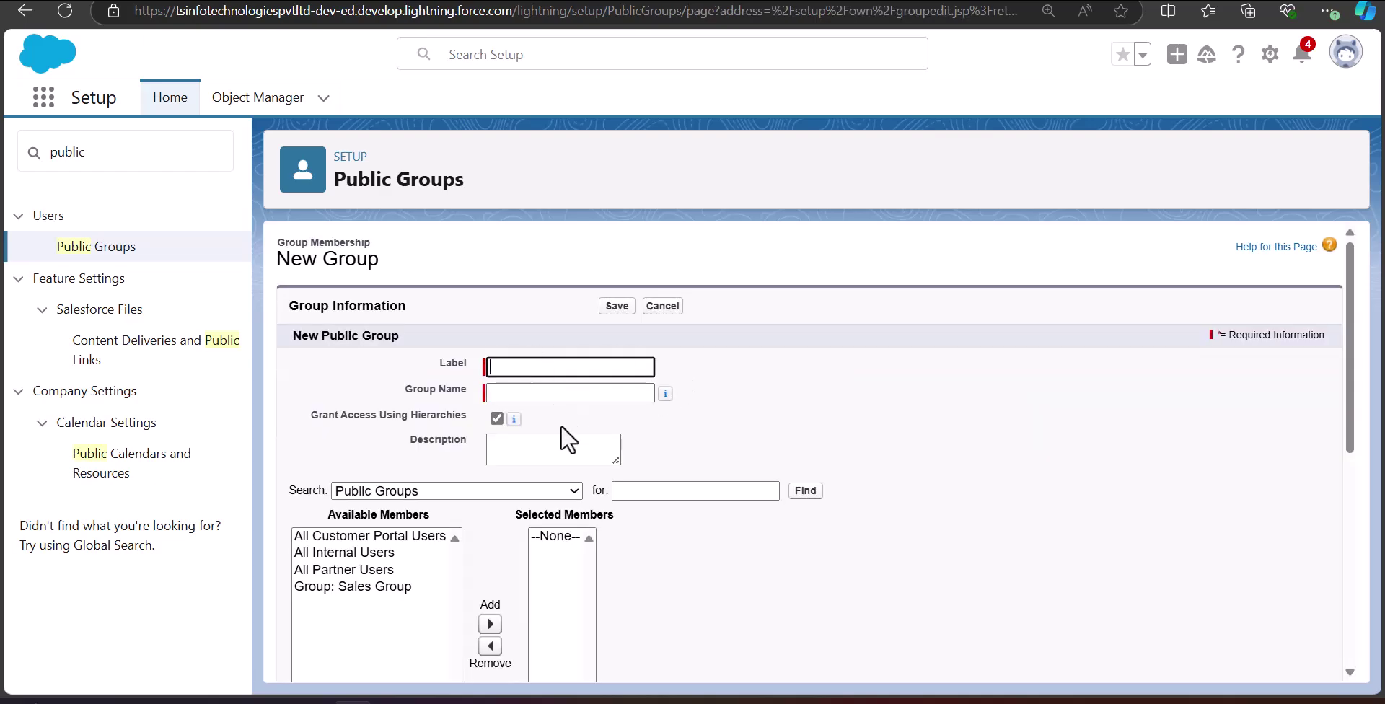
pyautogui.scroll(-3, 635, 418)
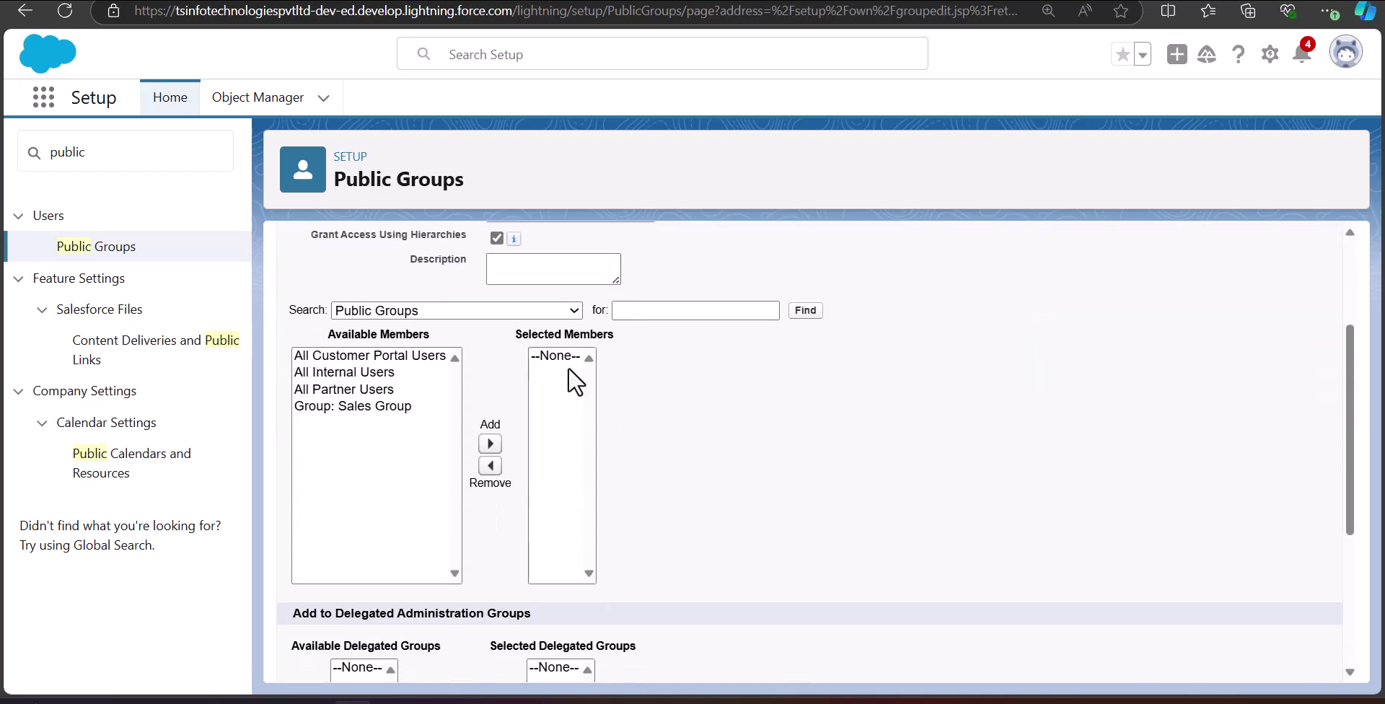
pyautogui.click(460, 317)
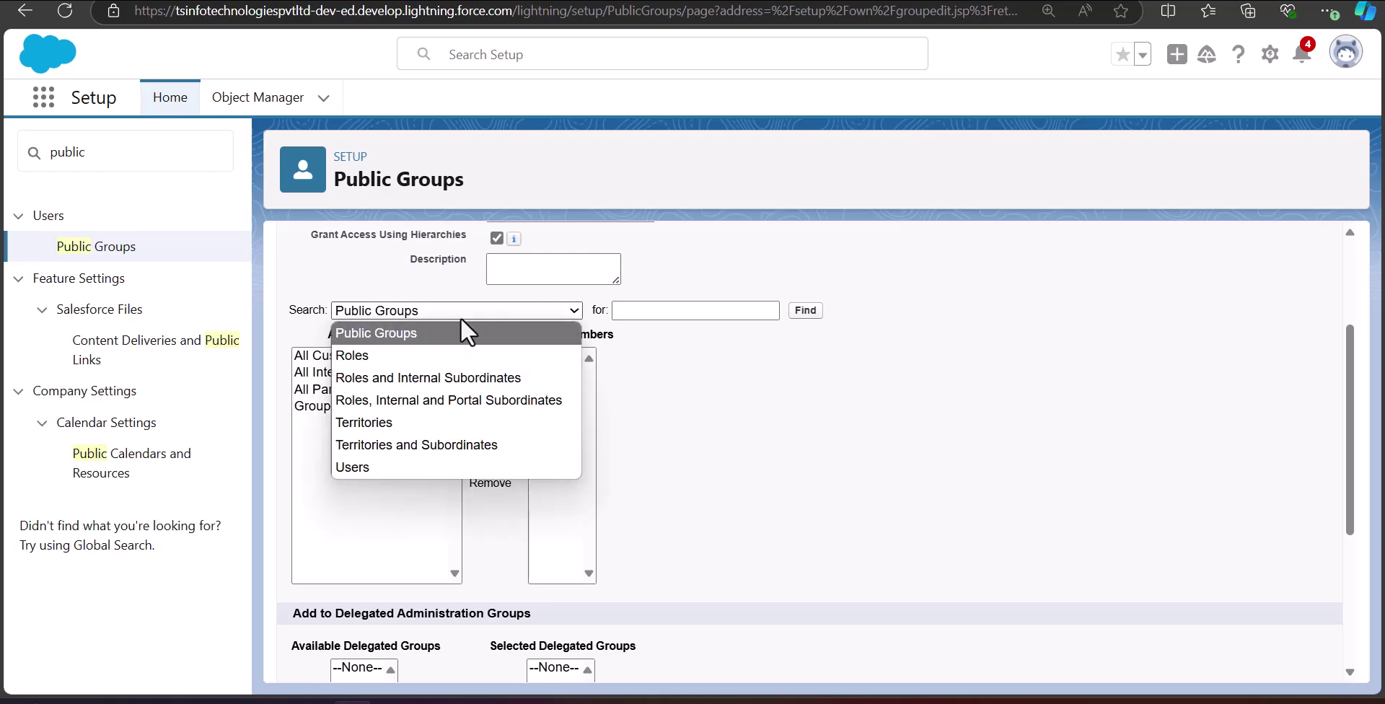
pyautogui.click(386, 469)
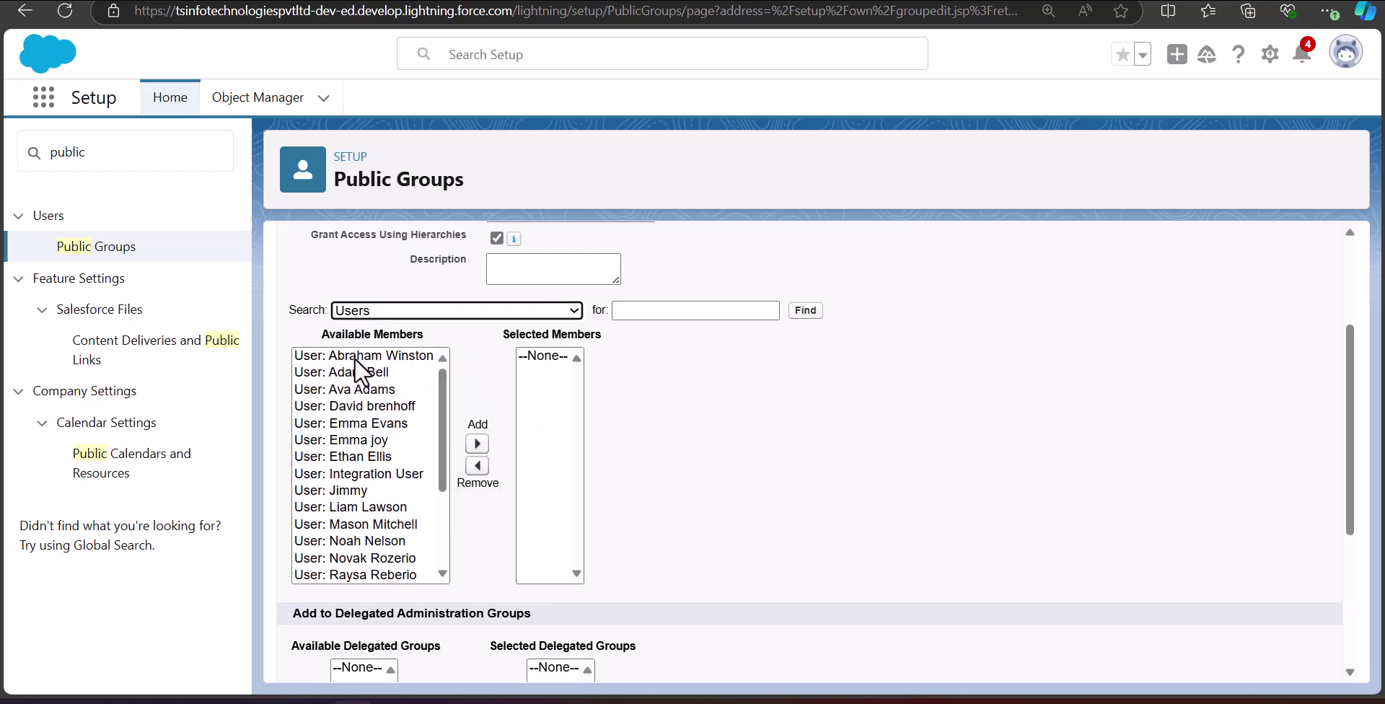
pyautogui.scroll(-5, 384, 417)
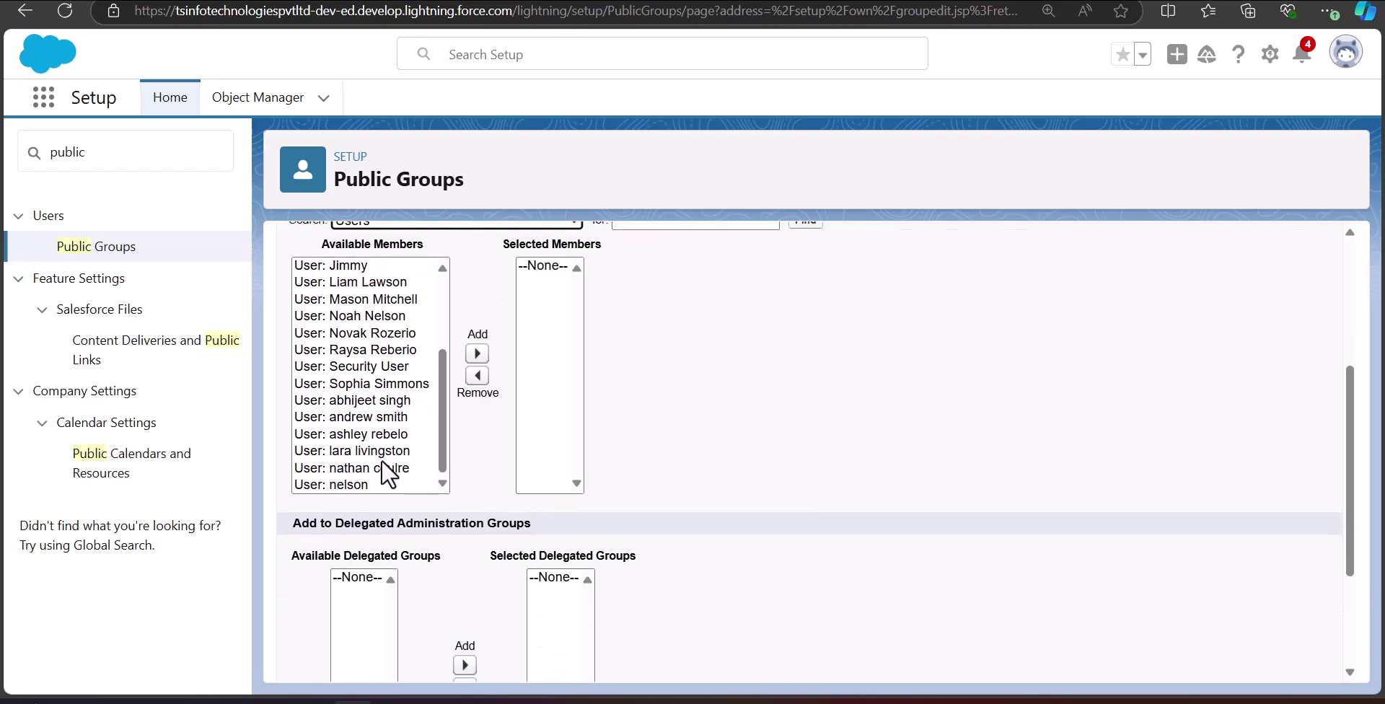
pyautogui.scroll(5, 390, 473)
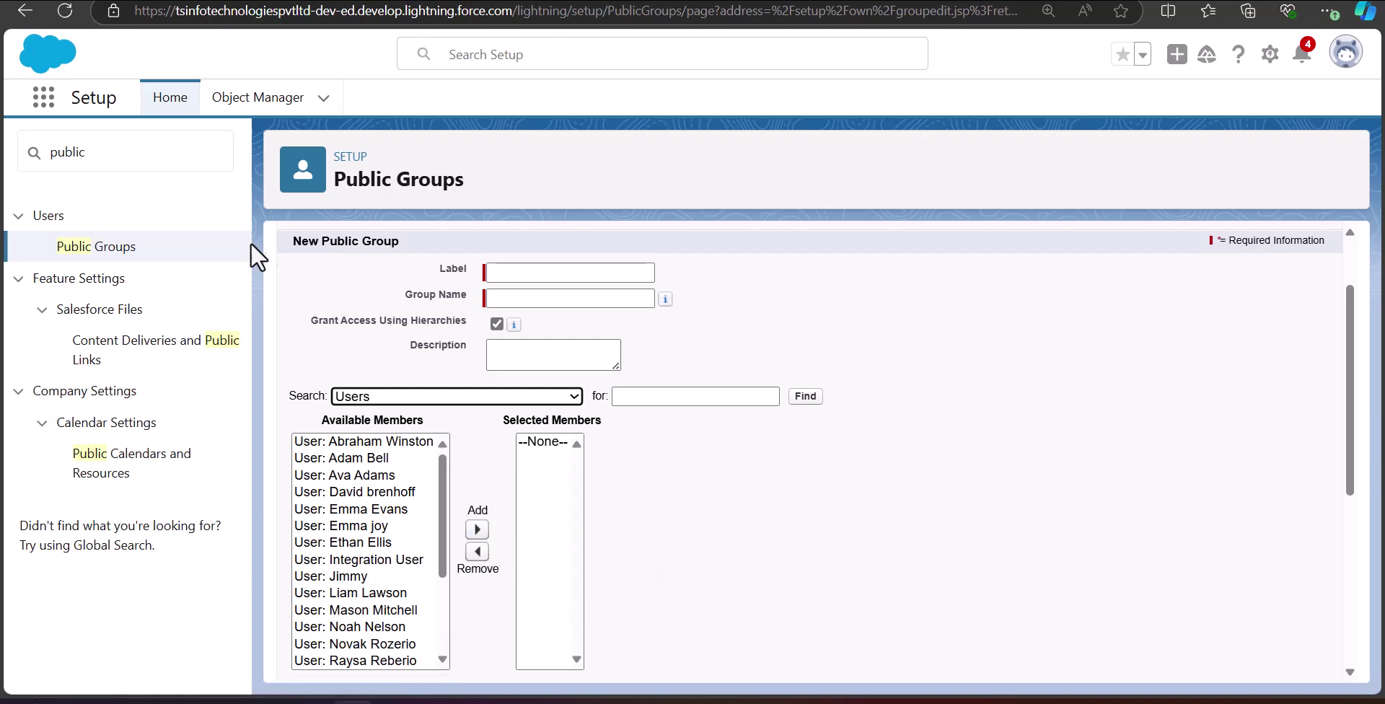
pyautogui.click(32, 12)
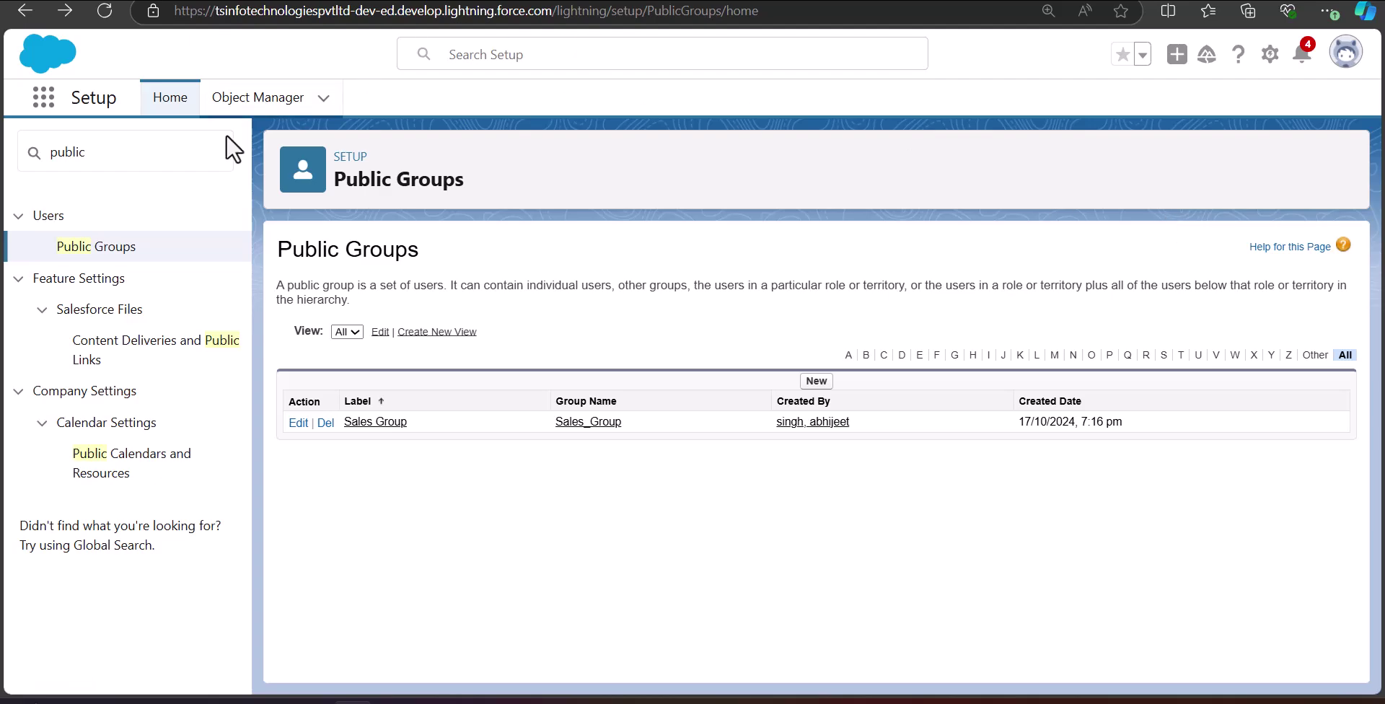
# Search Quick Find for 'flows', open Process Automation > Flows, and start a New Flow.
pyautogui.click(16, 146)
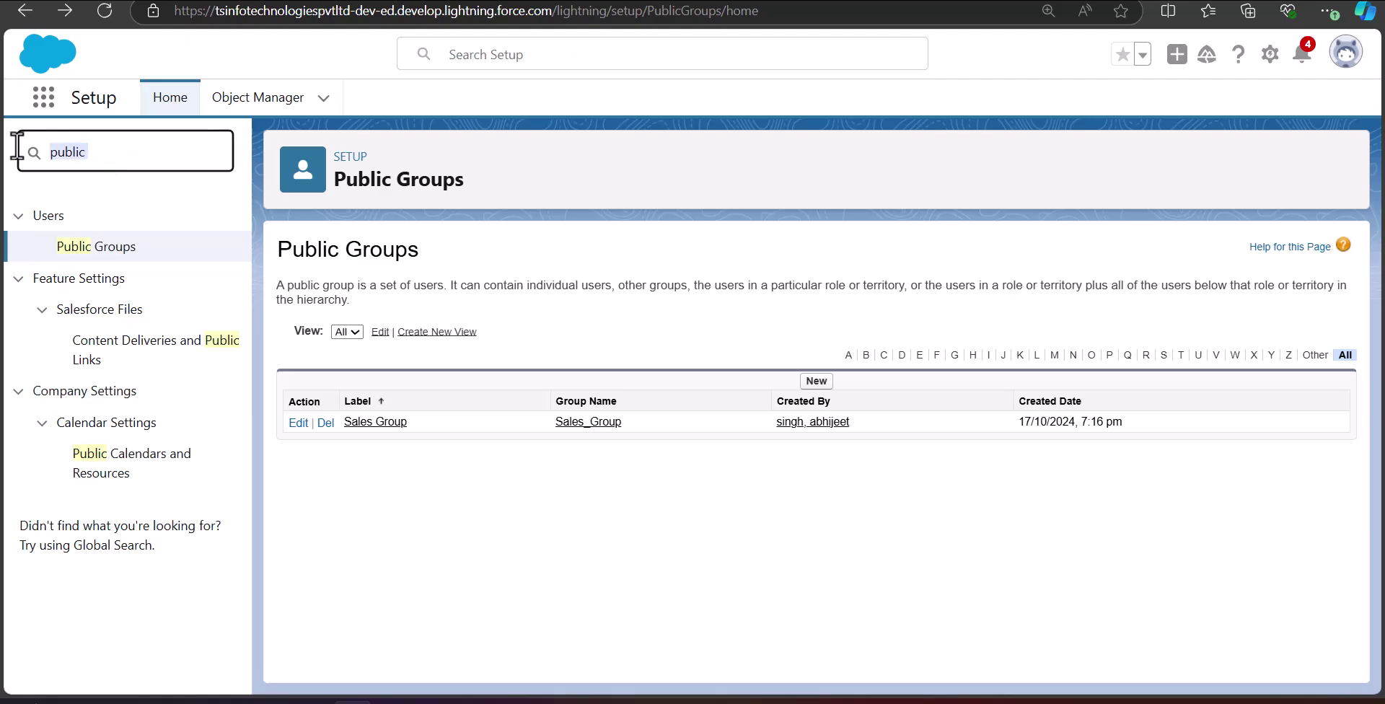
pyautogui.write('flows')
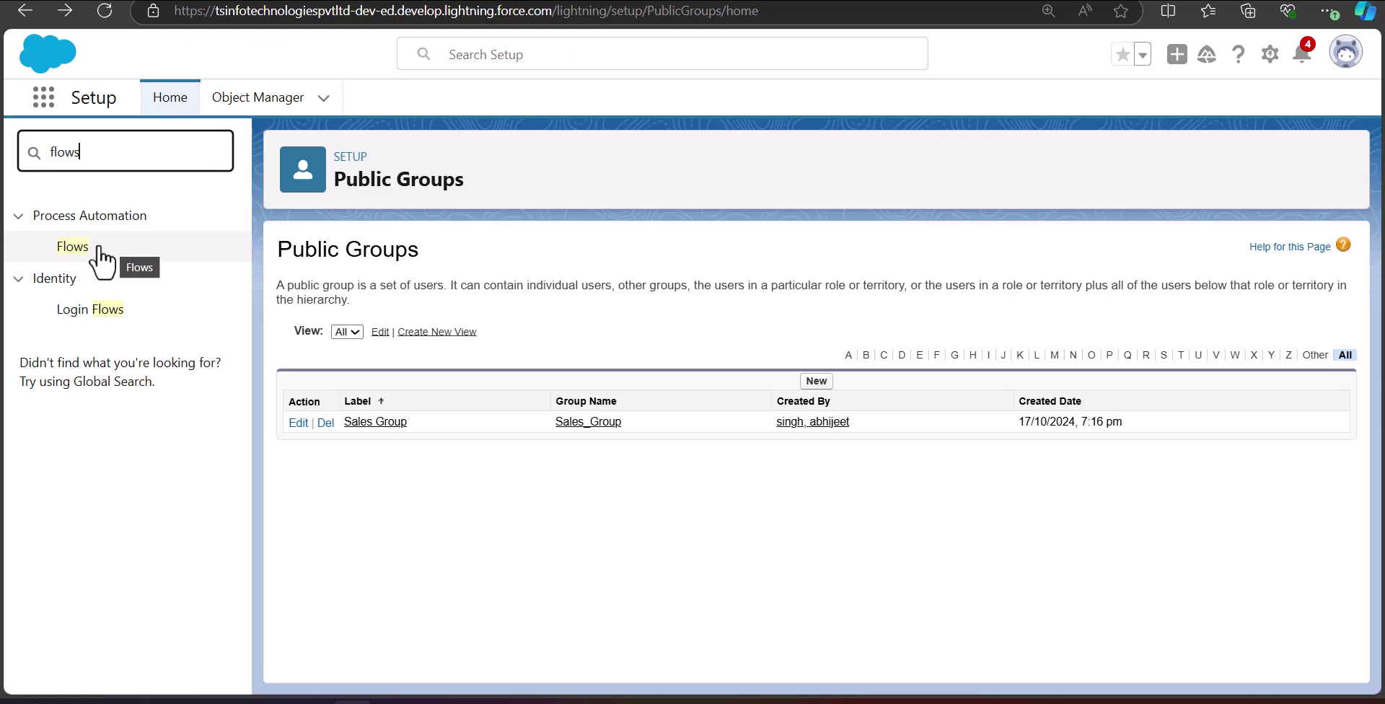
pyautogui.click(80, 247)
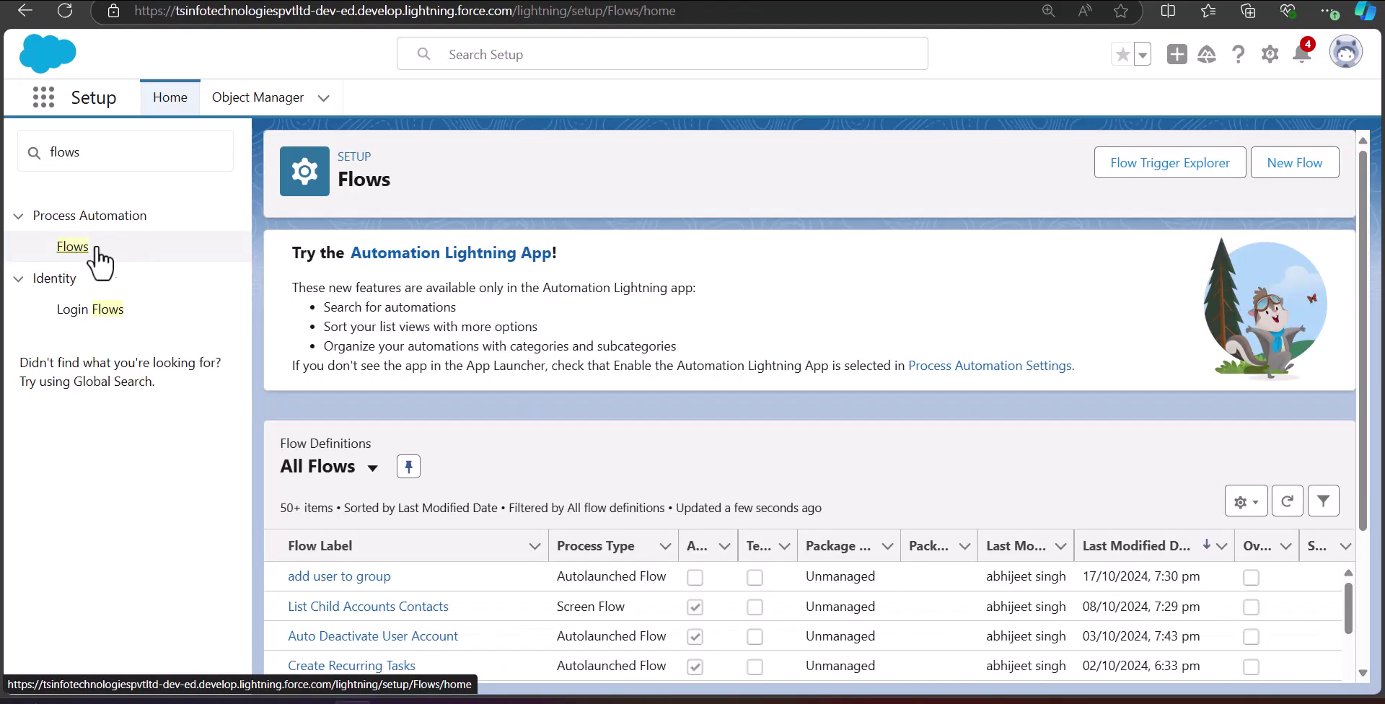
pyautogui.click(1272, 177)
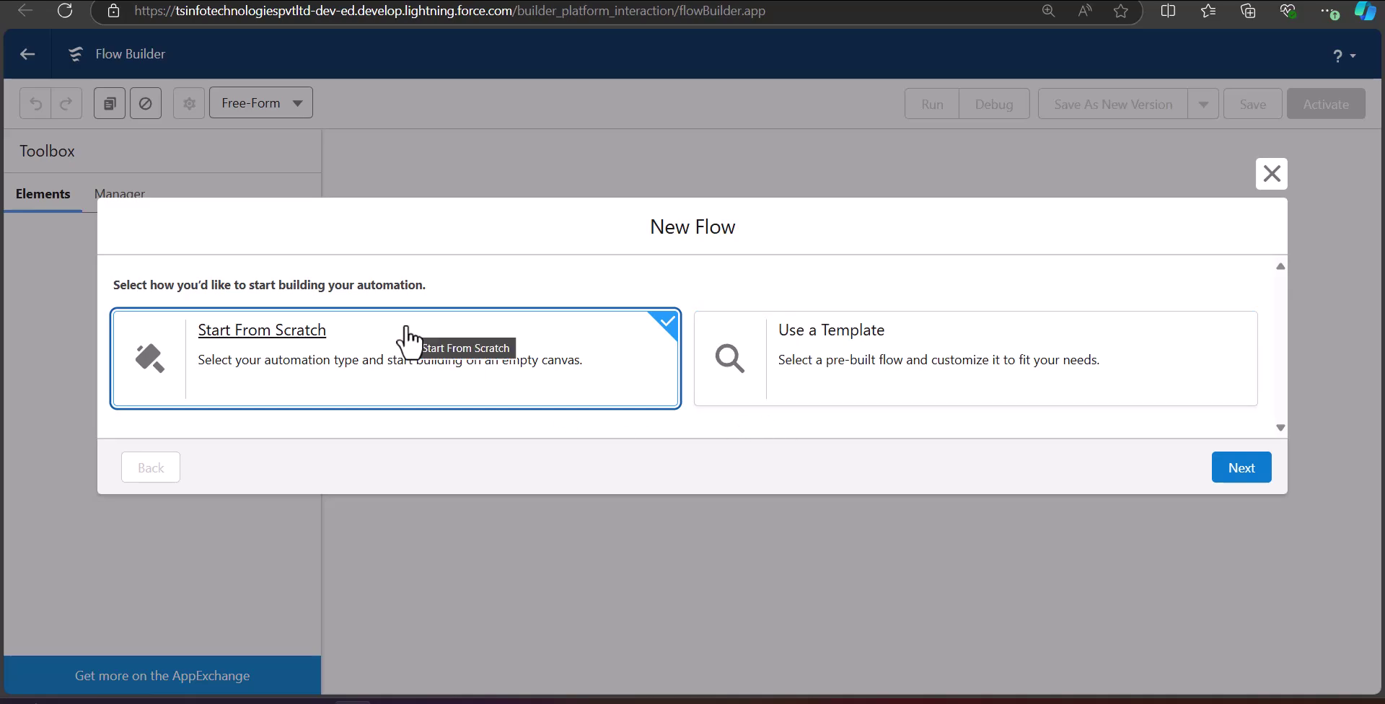
# Start from scratch and create a Record-Triggered Flow.
pyautogui.click(1244, 477)
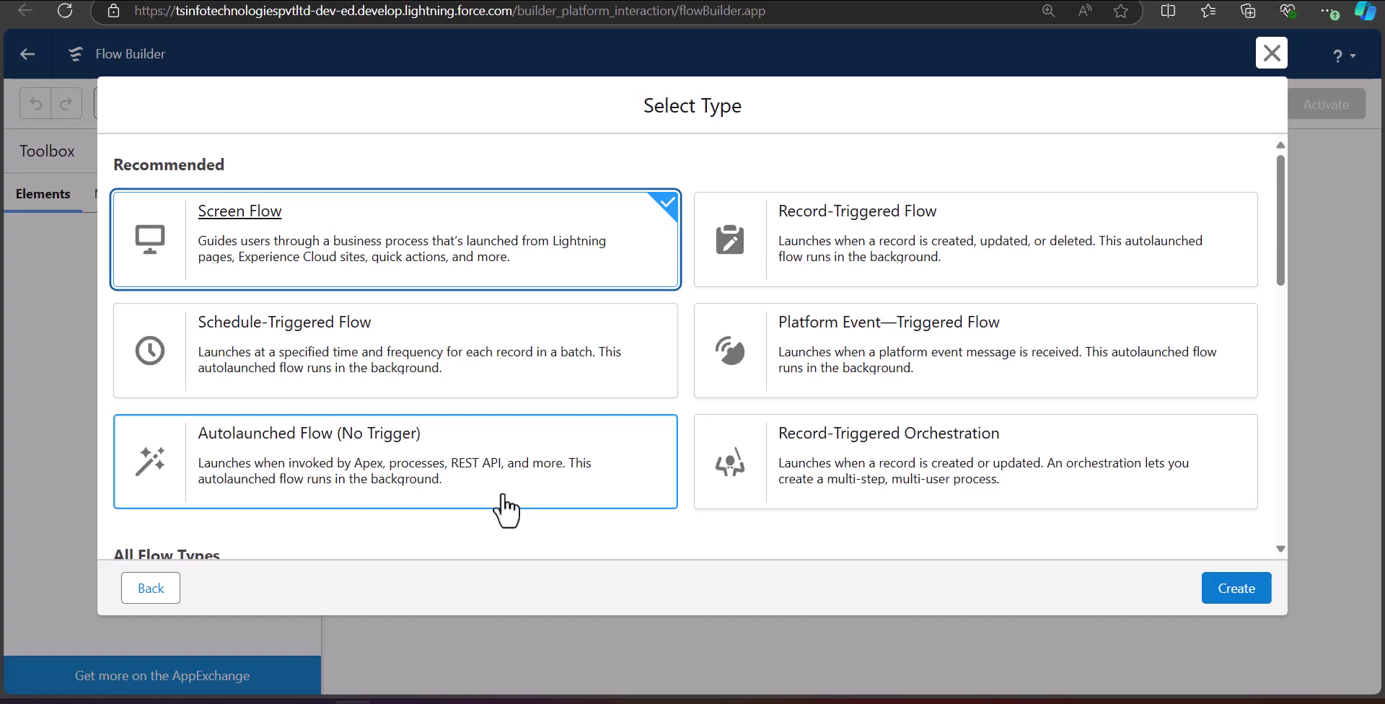
pyautogui.click(819, 271)
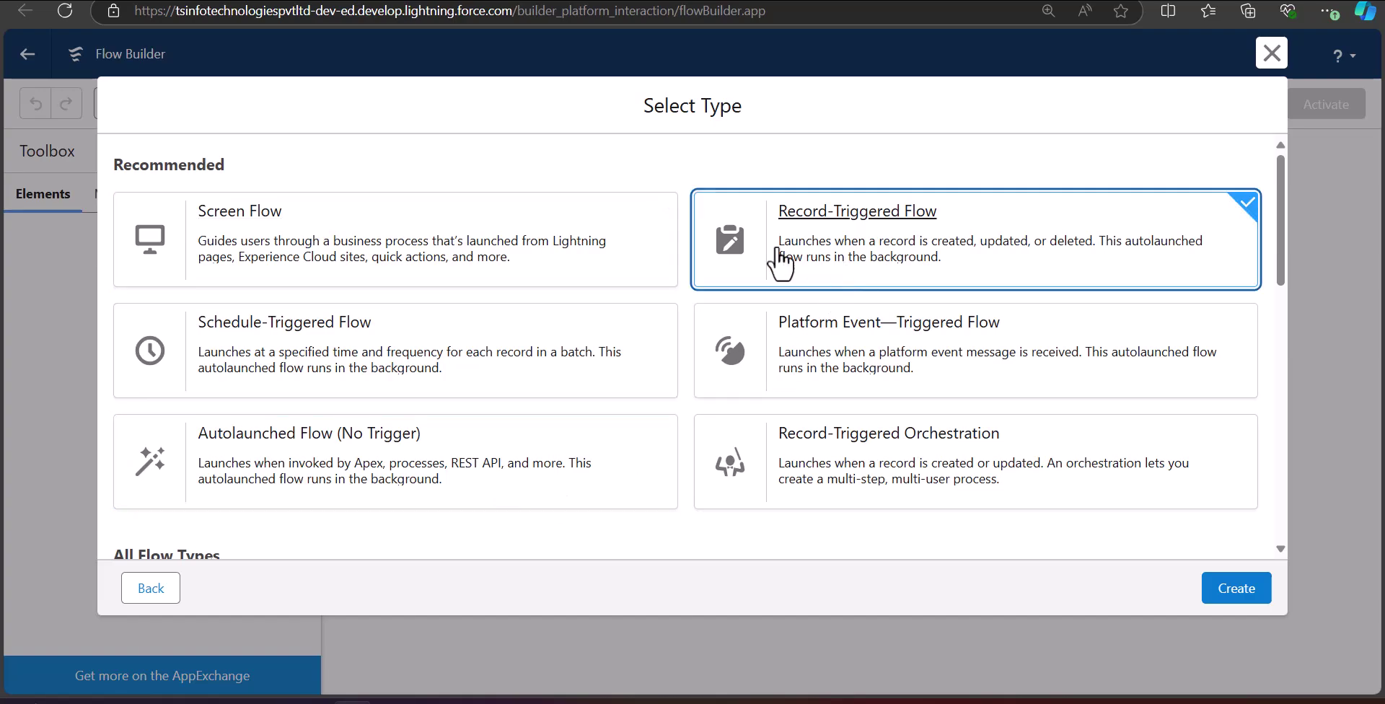
pyautogui.click(1244, 590)
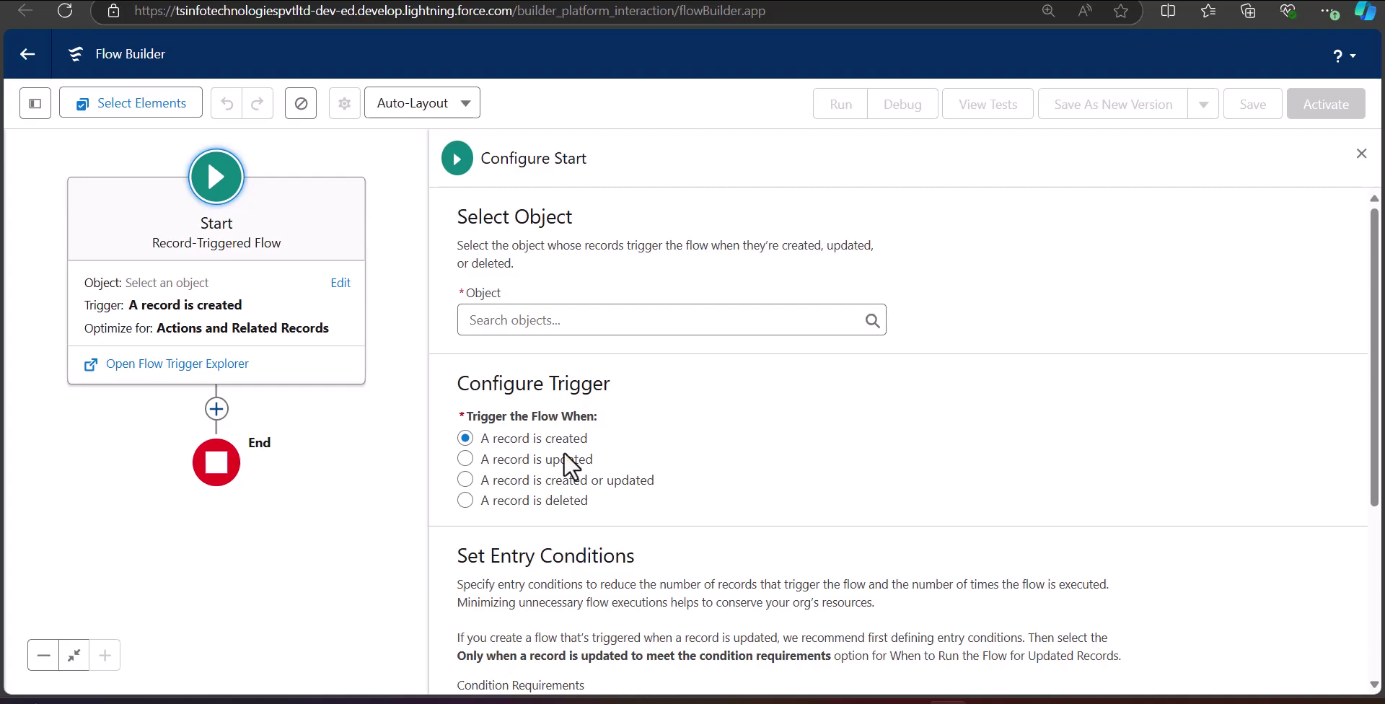
# Trigger the flow when a User record is created, requiring All Conditions Are Met (AND).
pyautogui.click(548, 319)
pyautogui.write('User')
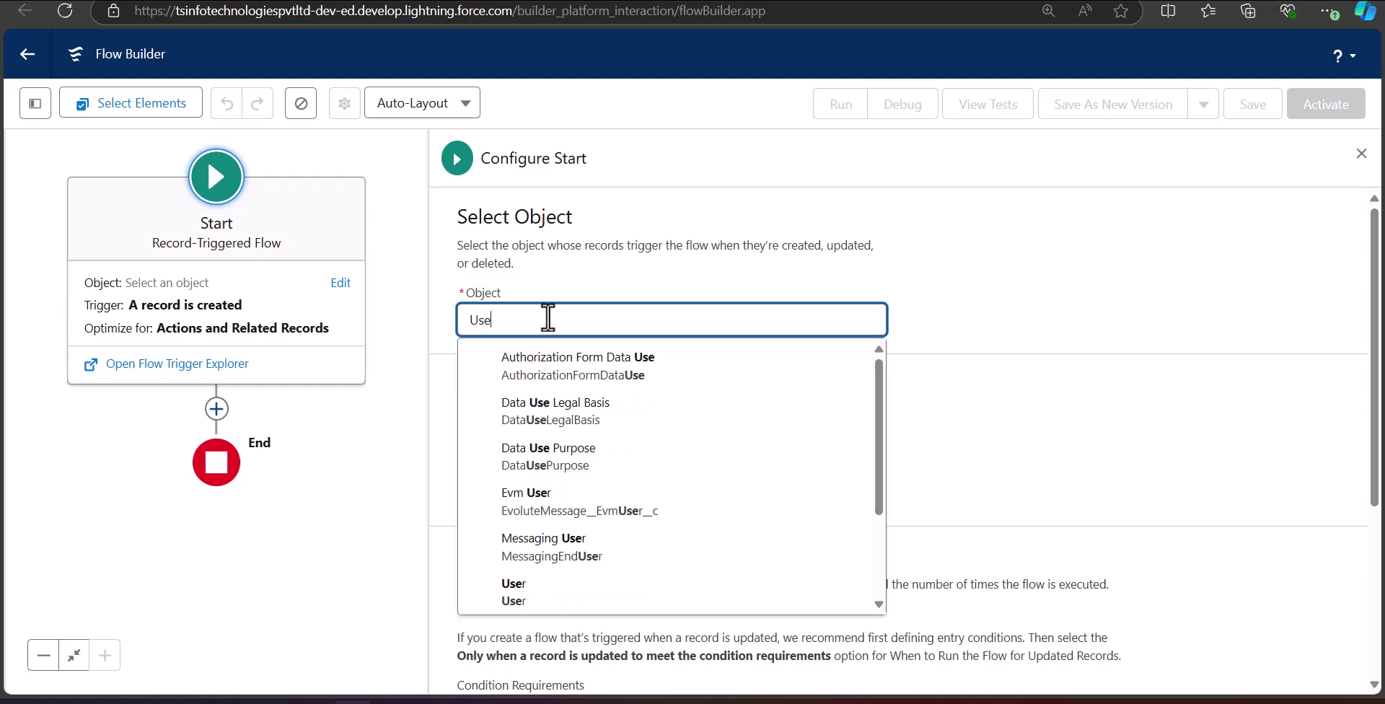
pyautogui.click(593, 456)
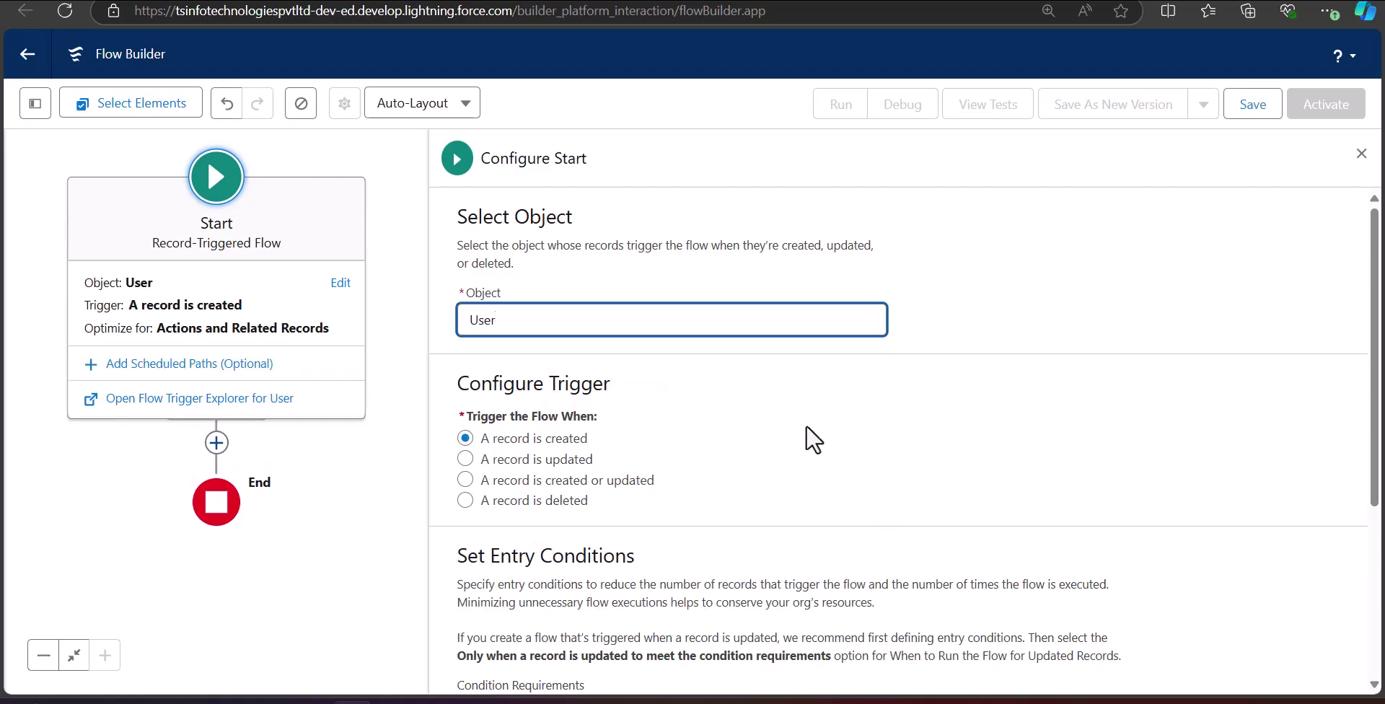
pyautogui.scroll(-1, 794, 435)
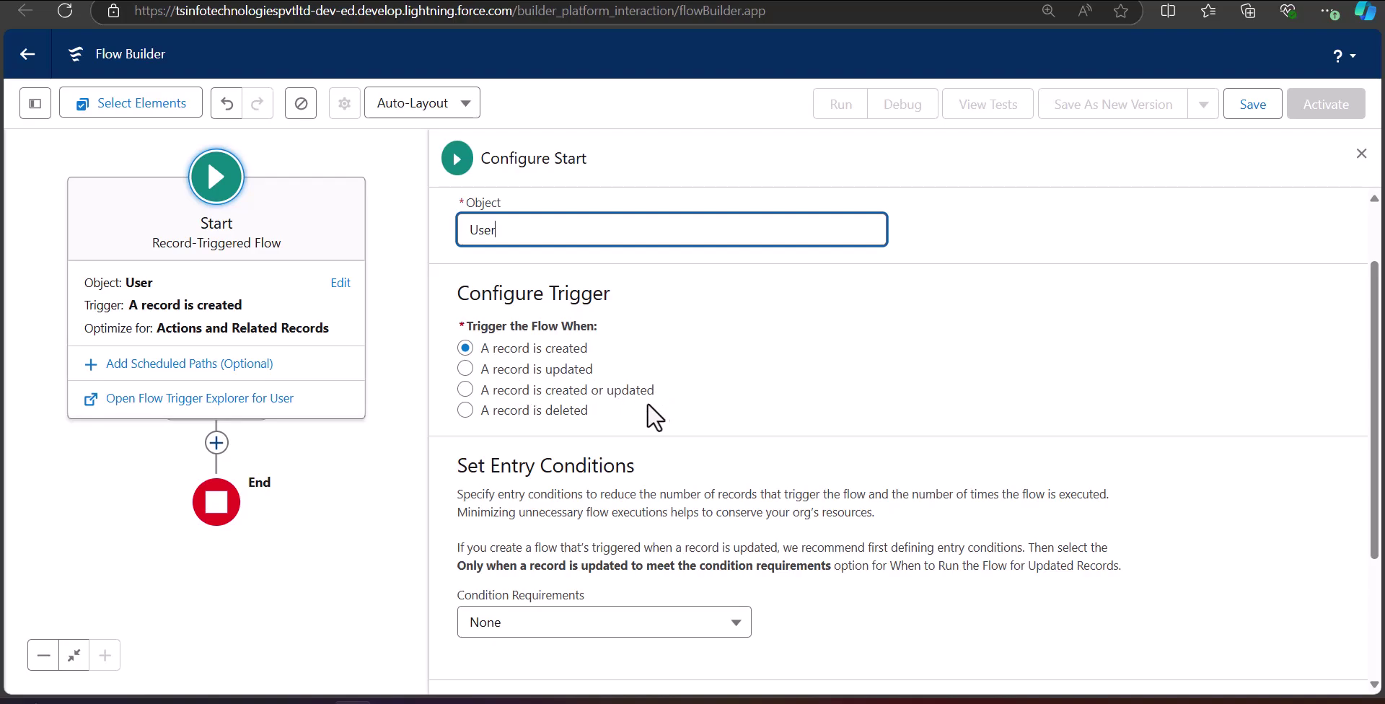
pyautogui.scroll(-3, 659, 405)
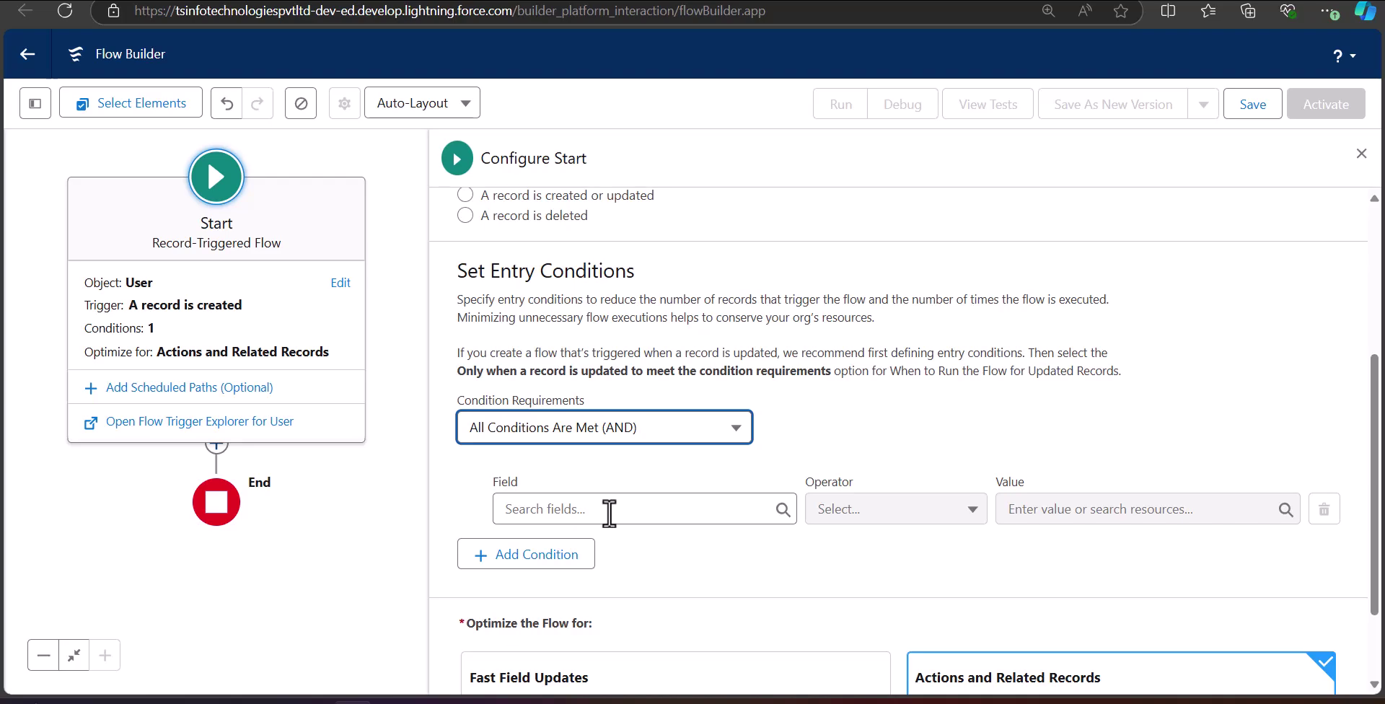
# Add the entry condition ProfileId Equals the pasted profile id.
pyautogui.click(609, 513)
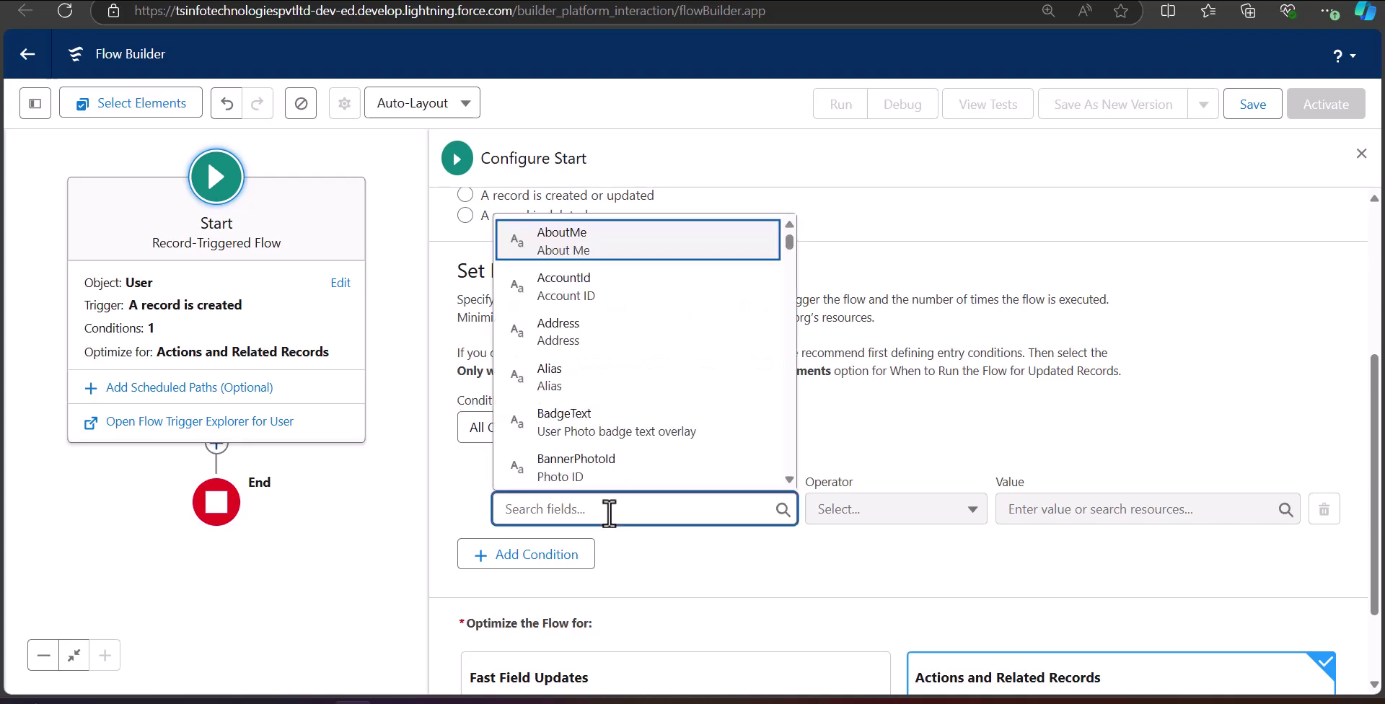
pyautogui.write('pro')
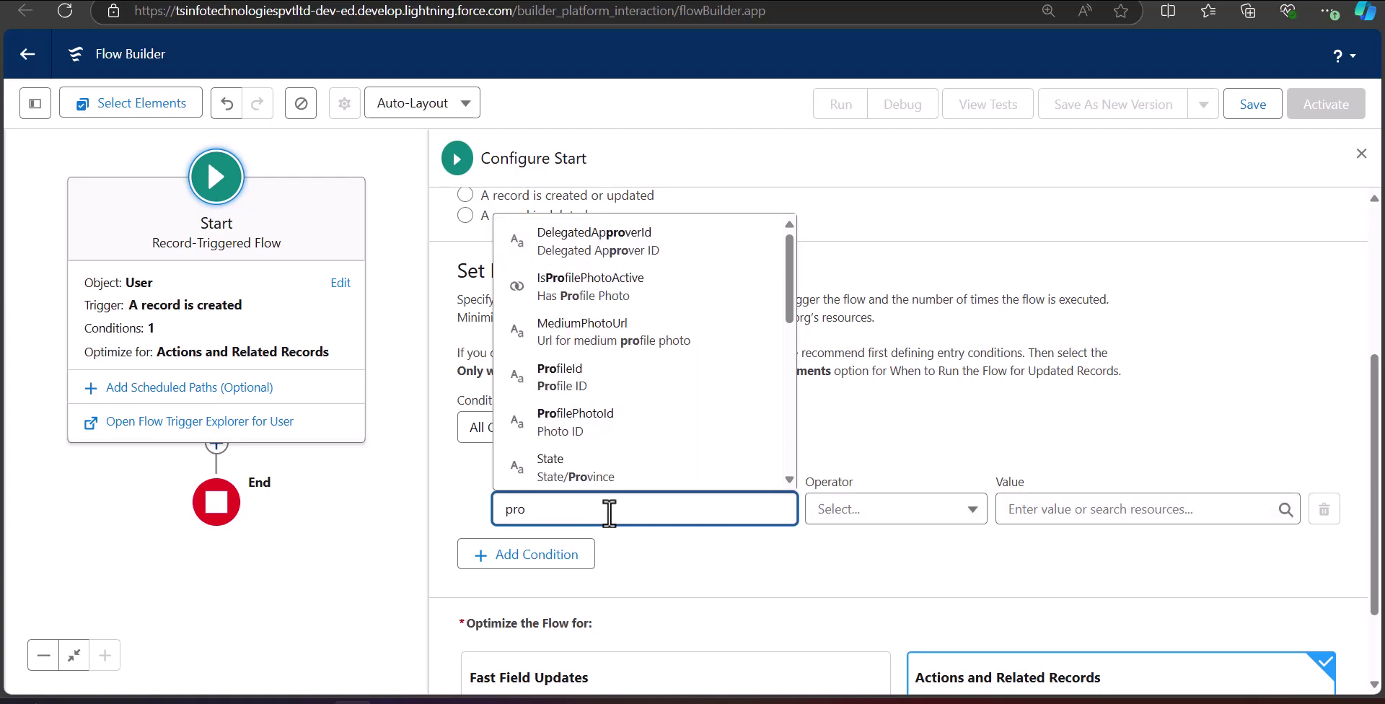
pyautogui.click(560, 377)
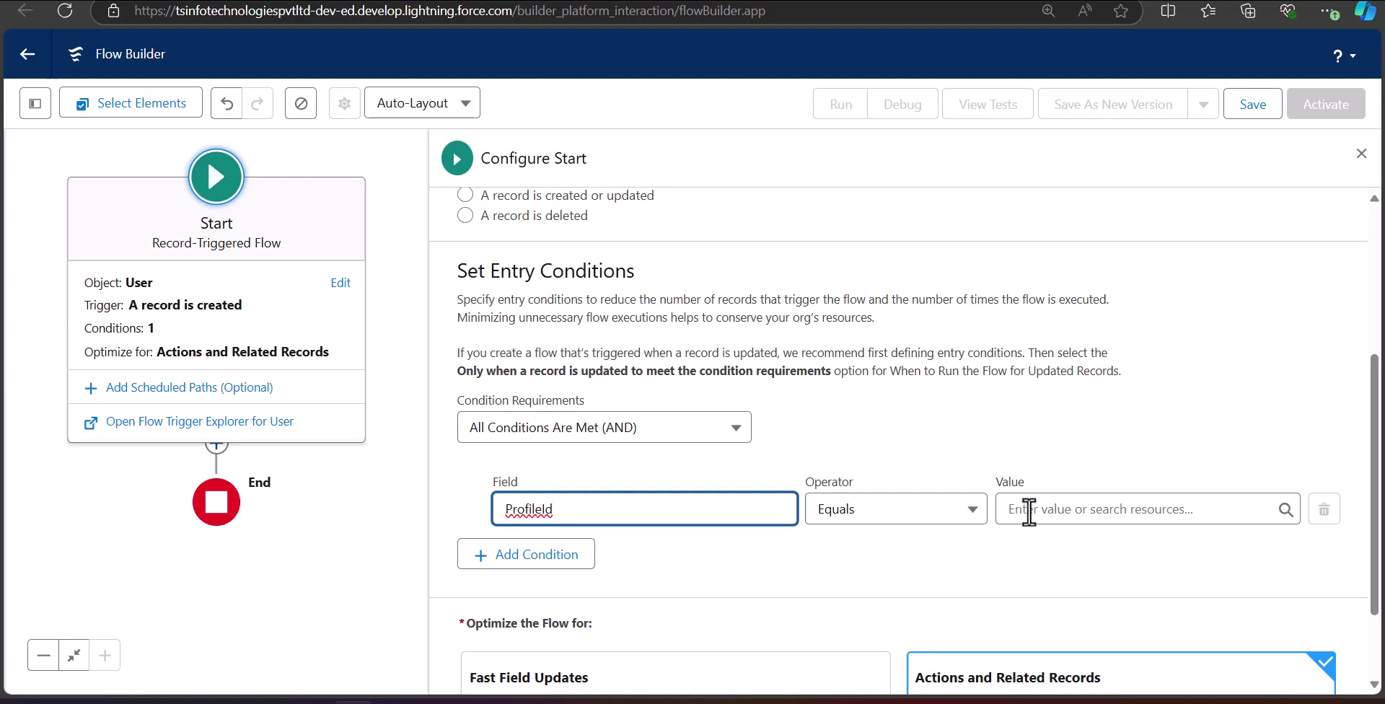
pyautogui.click(1032, 514)
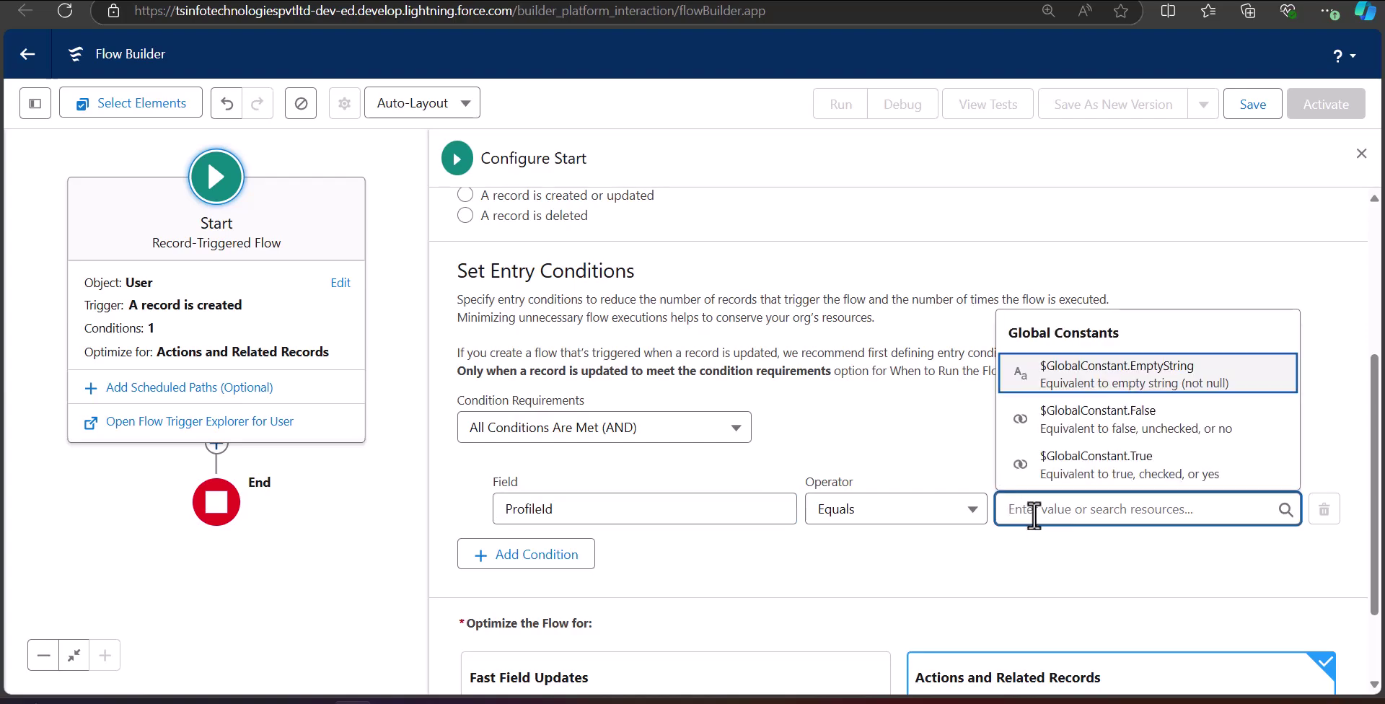
pyautogui.write('00eJ3000000U9OwIAK')
pyautogui.click(1089, 474)
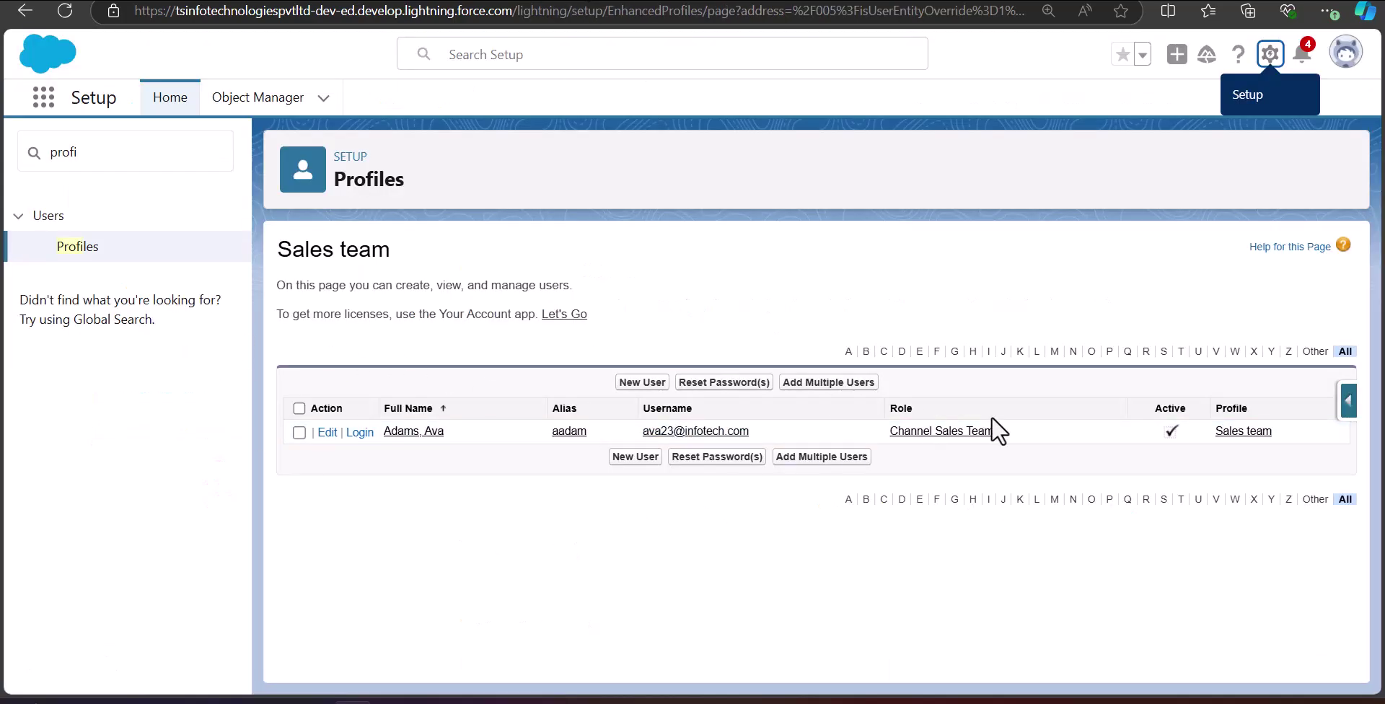
# Open the Customer Community User profile and select its ID at the end of the URL.
pyautogui.click(77, 246)
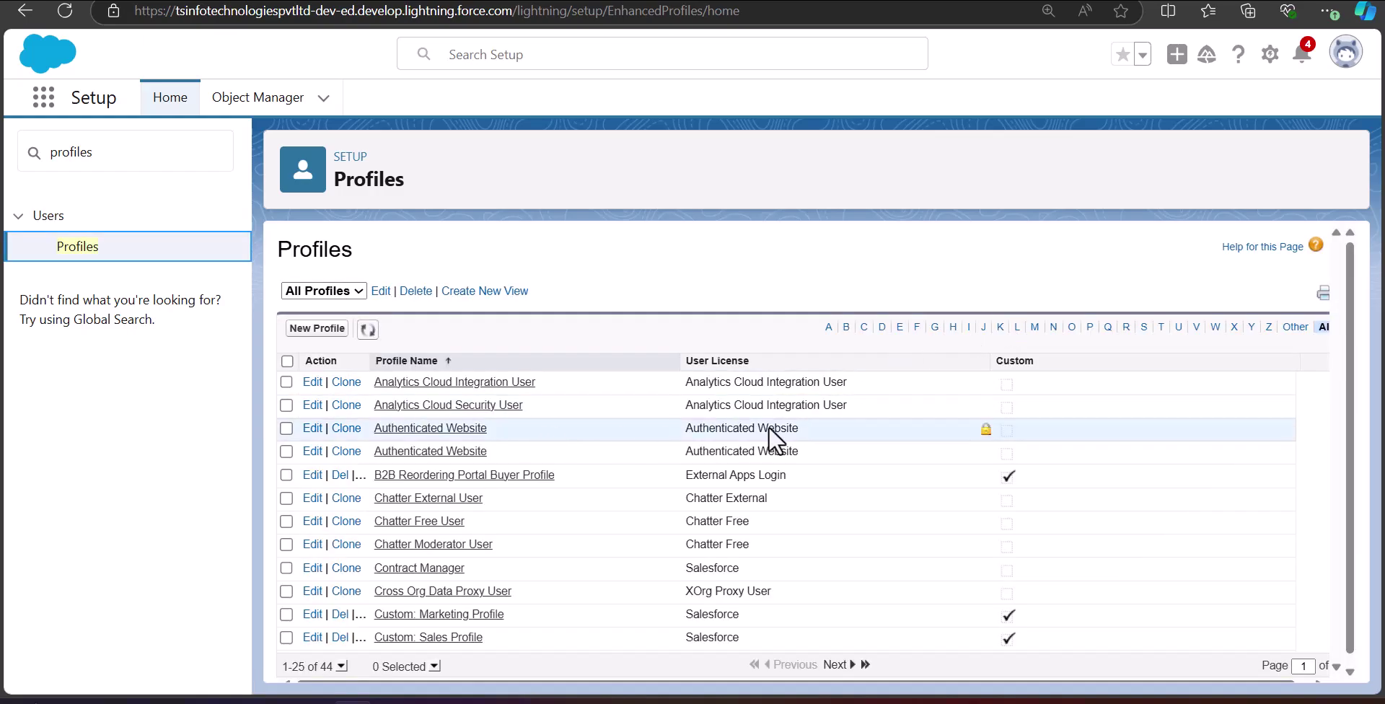
pyautogui.scroll(-4, 447, 394)
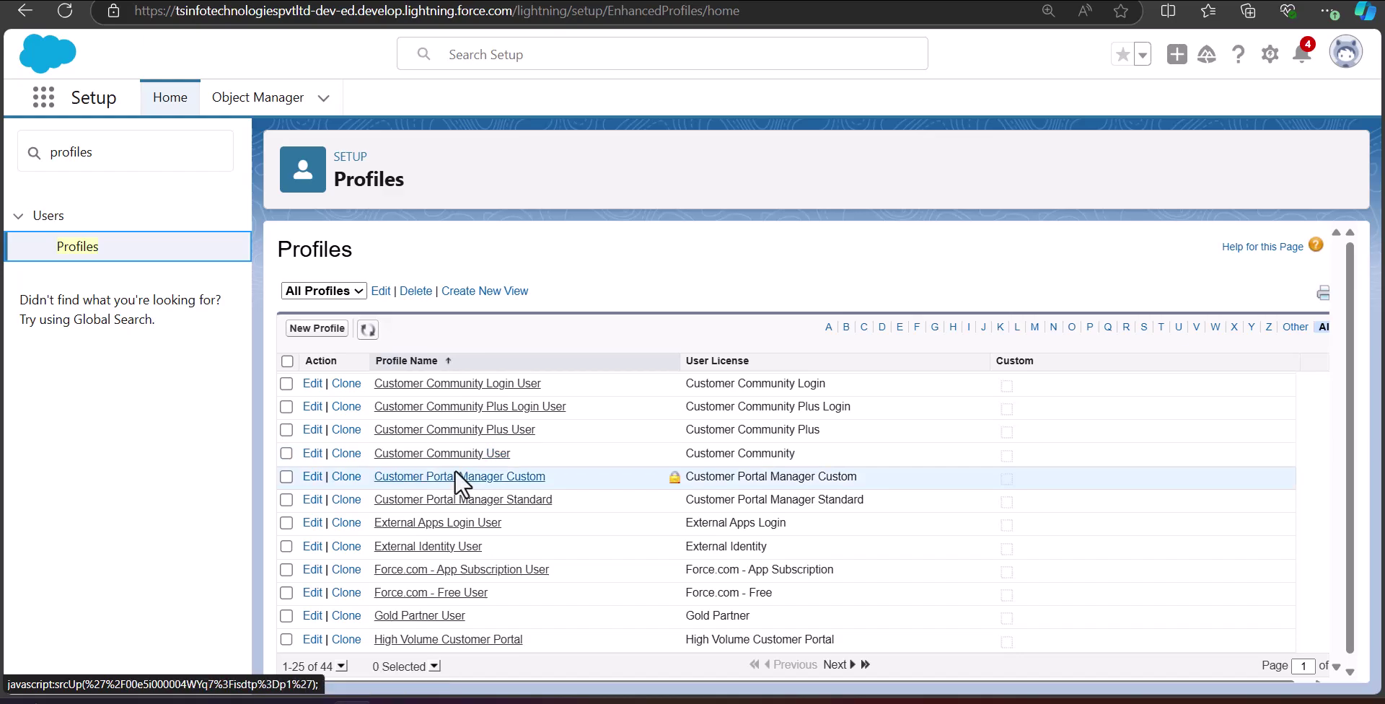
pyautogui.click(439, 457)
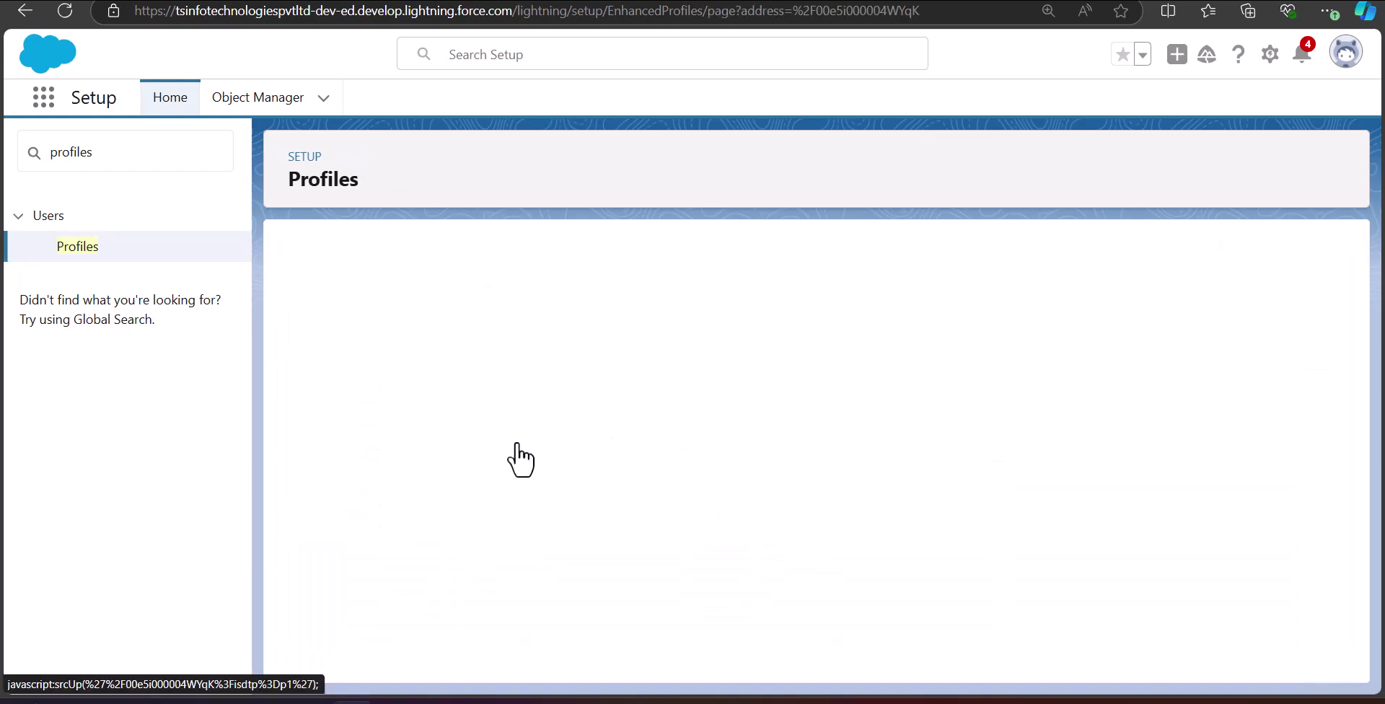
pyautogui.doubleClick(807, 12)
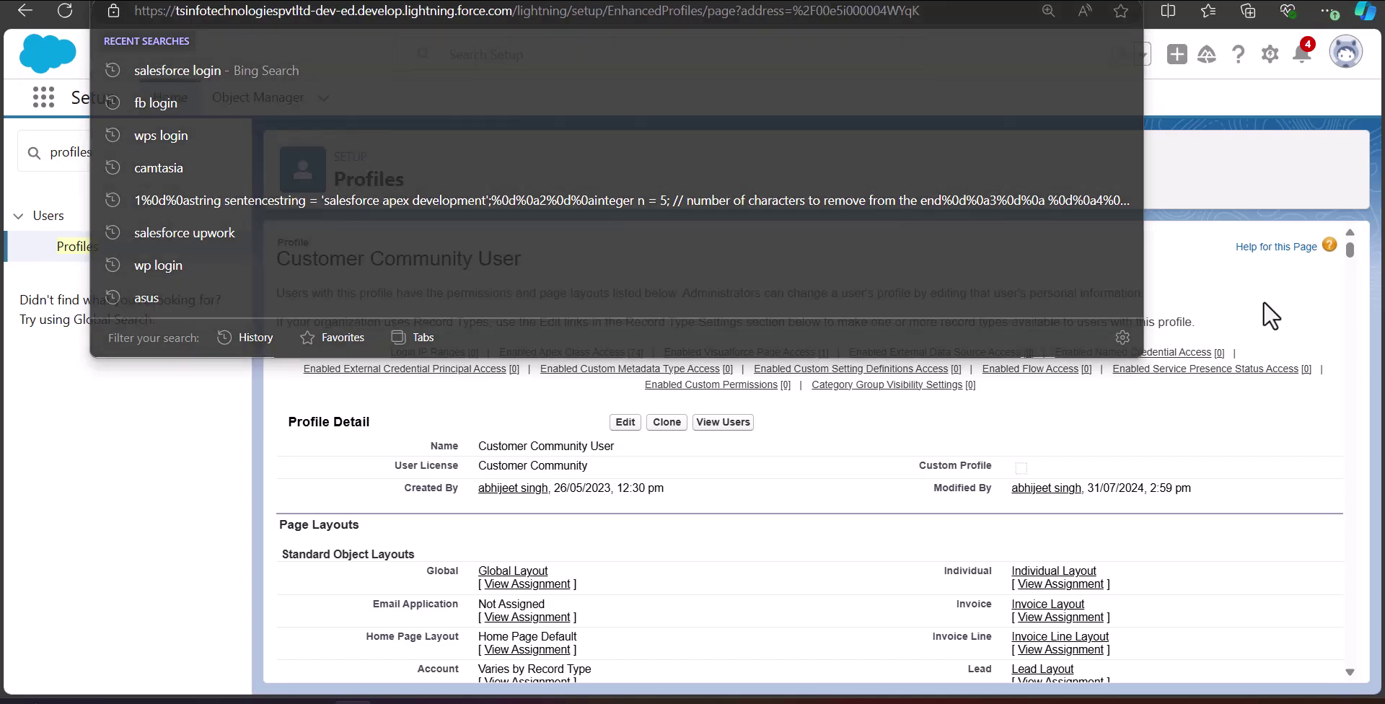
pyautogui.click(1267, 309)
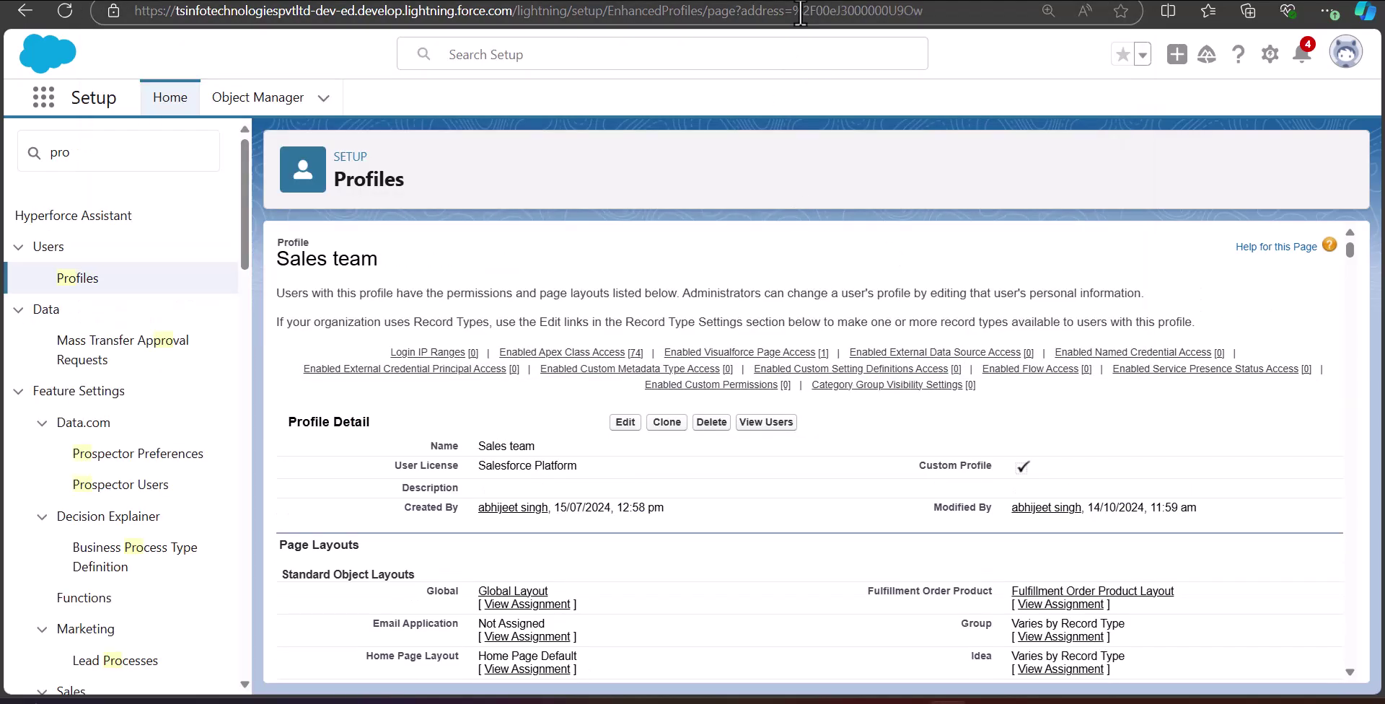
pyautogui.moveTo(802, 12); pyautogui.dragTo(915, 12)
pyautogui.click(1224, 329)
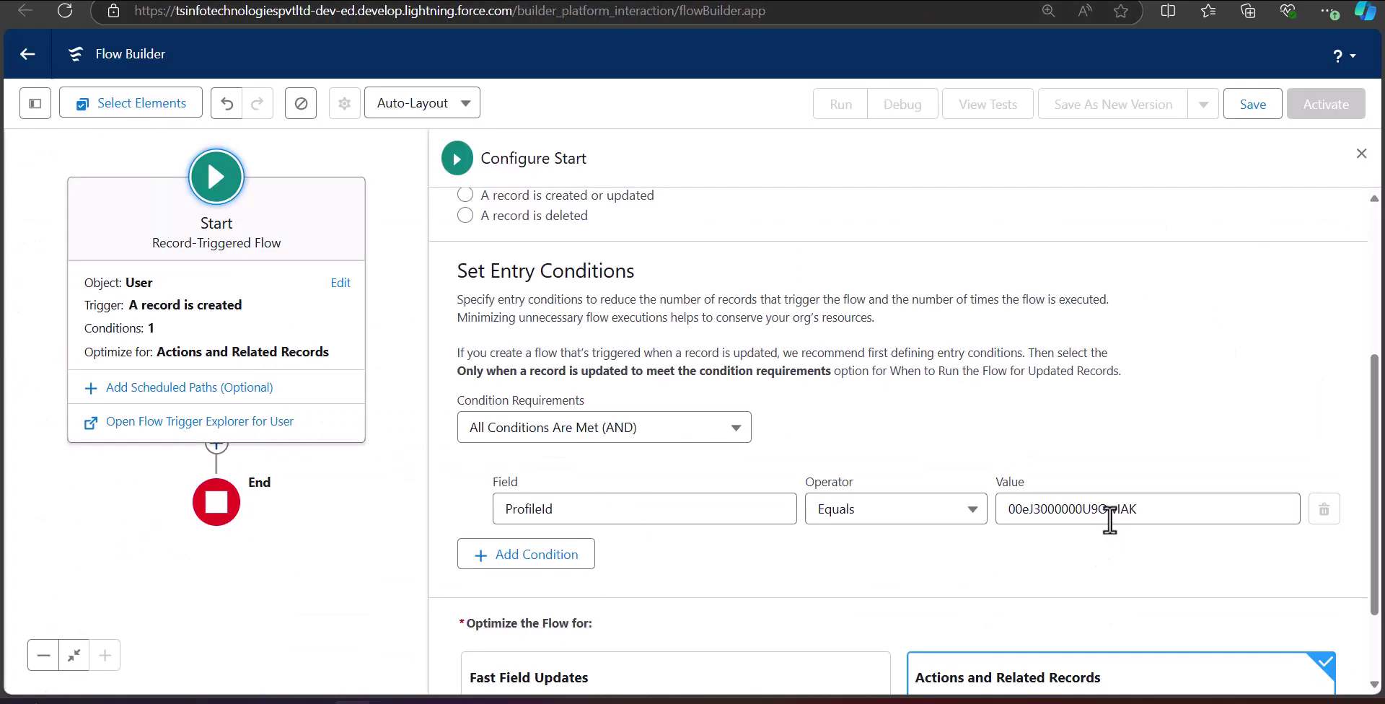
# Close Configure Start and add a Get Records element after Start.
pyautogui.press('Escape')
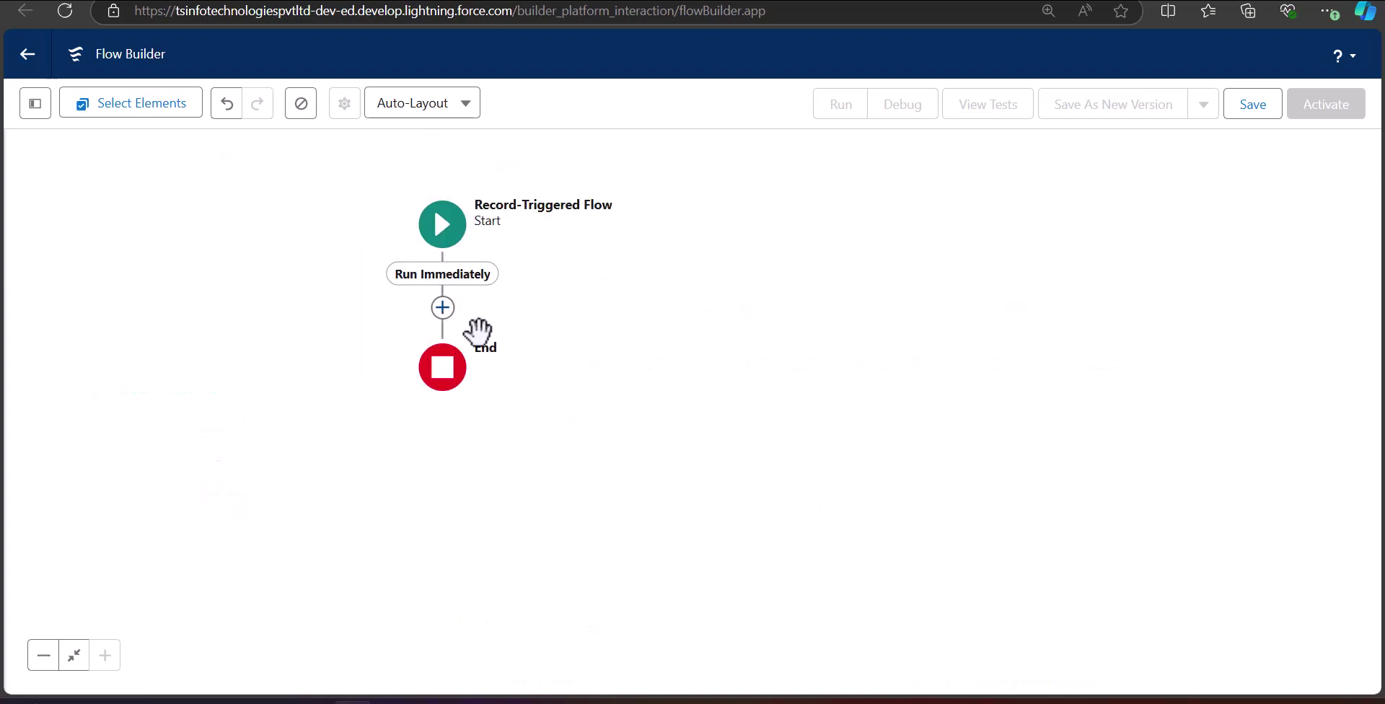
pyautogui.click(443, 308)
pyautogui.scroll(-5, 462, 484)
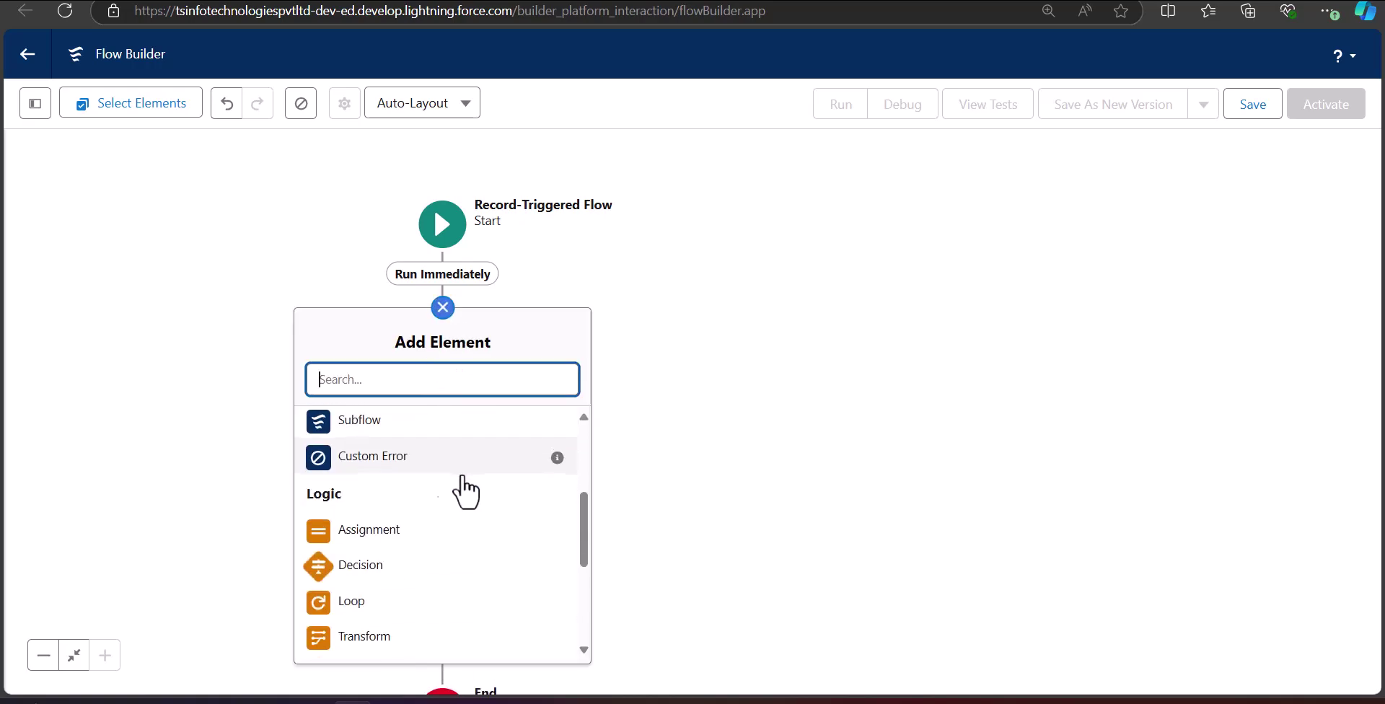
pyautogui.scroll(-3, 452, 514)
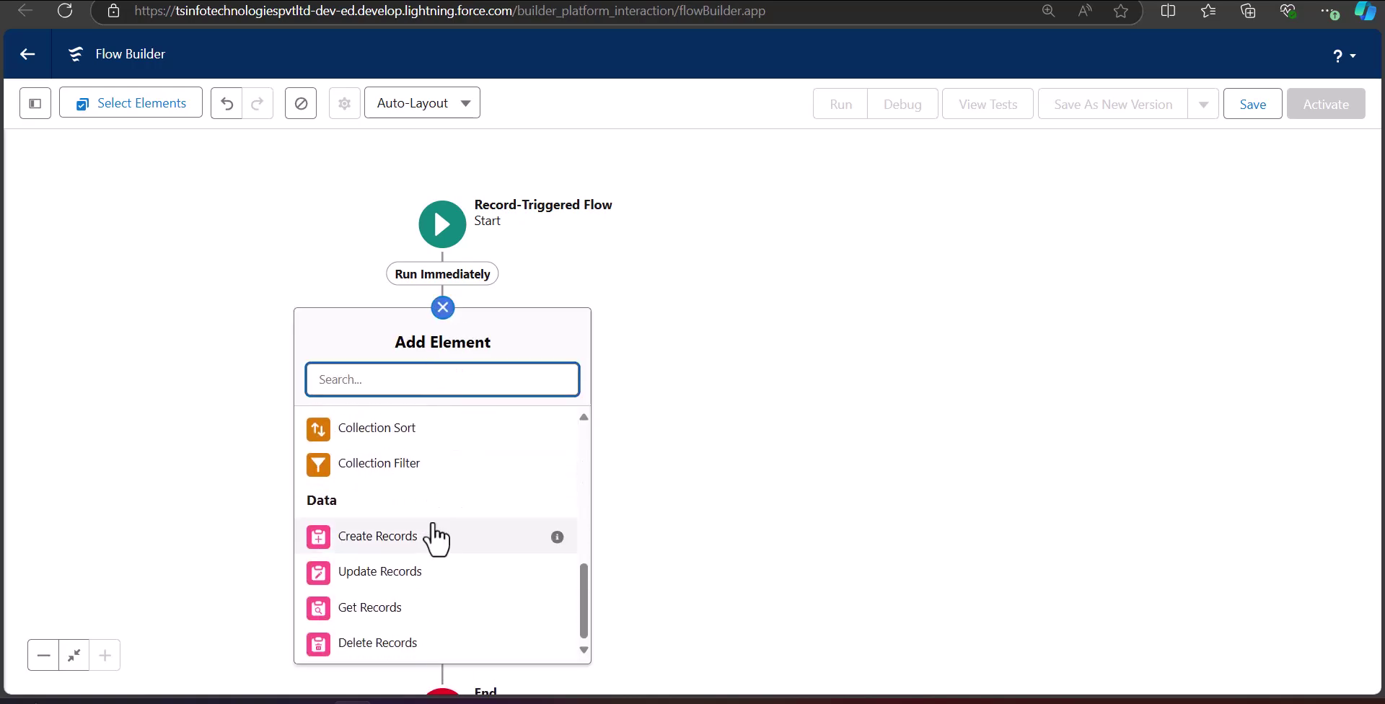
pyautogui.click(397, 612)
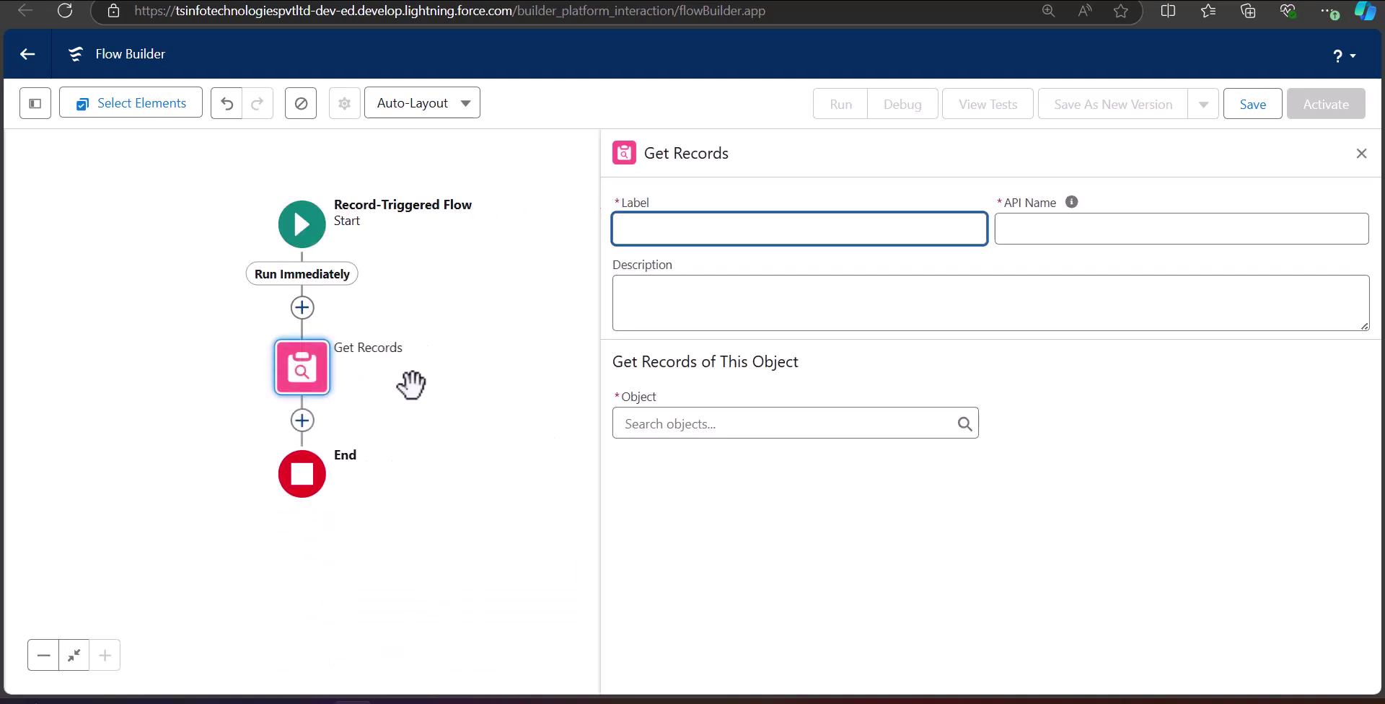
# Label the Get Records element 'Get Group Info' and set it to query the Group object.
pyautogui.click(693, 231)
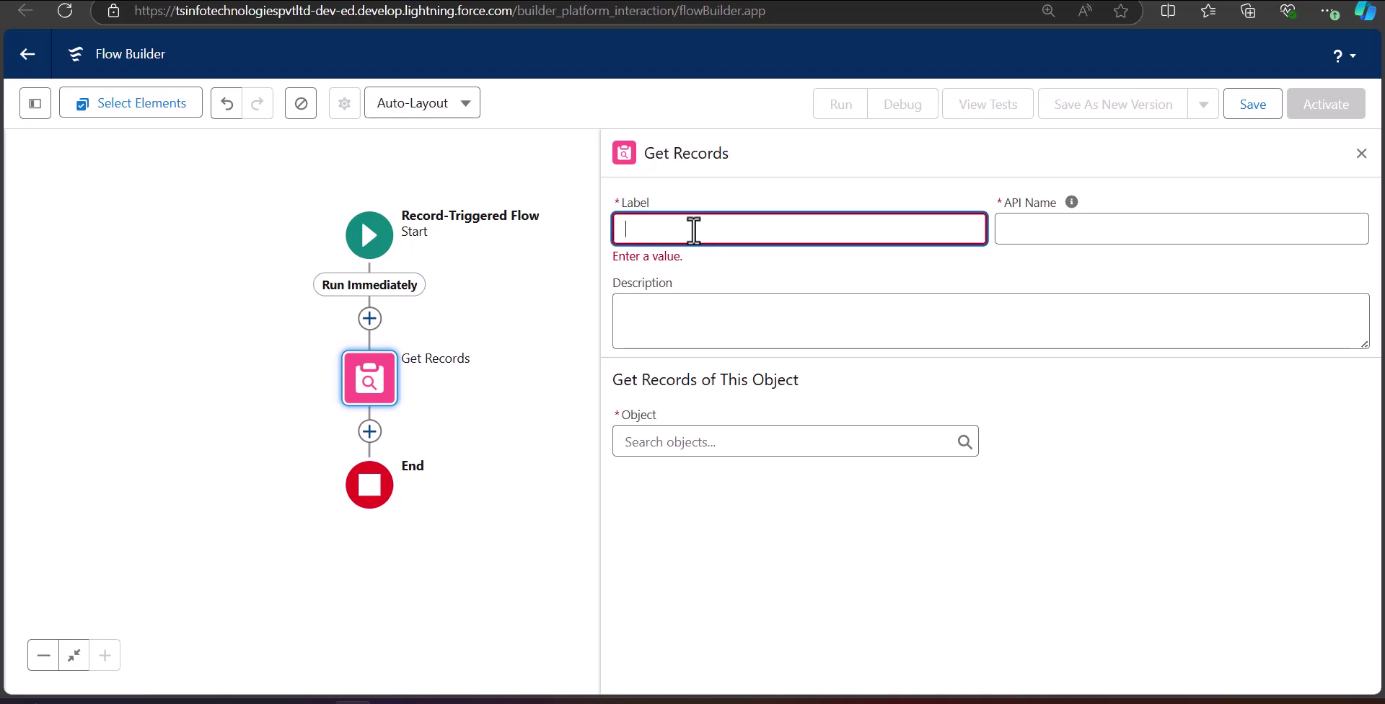
pyautogui.write('Get Group Info')
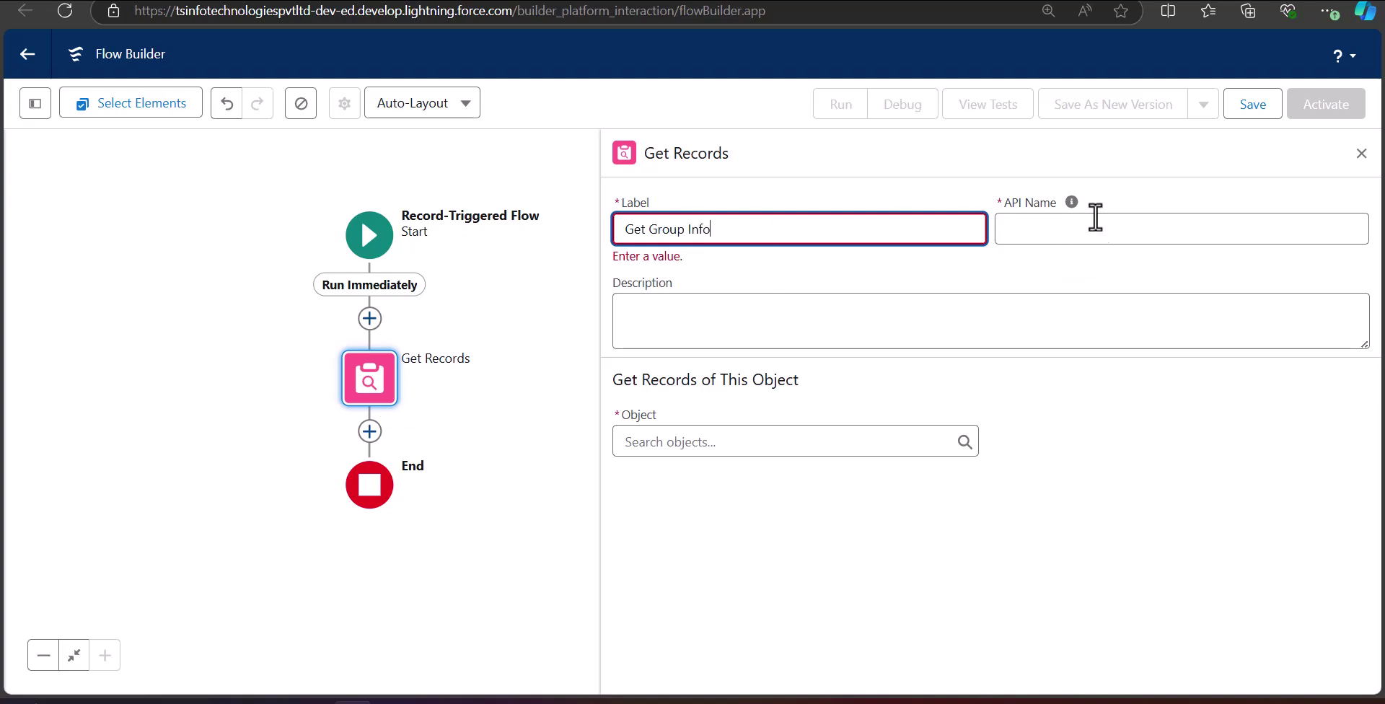
pyautogui.click(1103, 228)
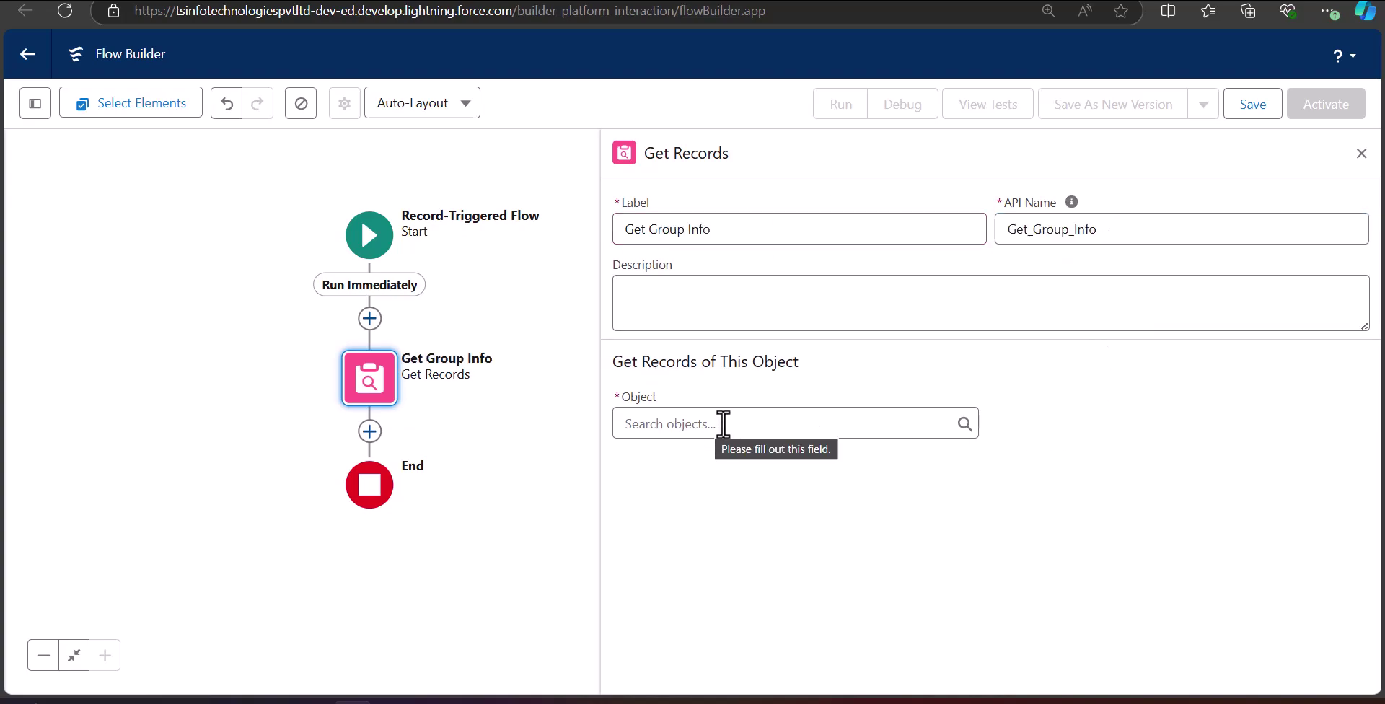
pyautogui.click(722, 423)
pyautogui.write('group')
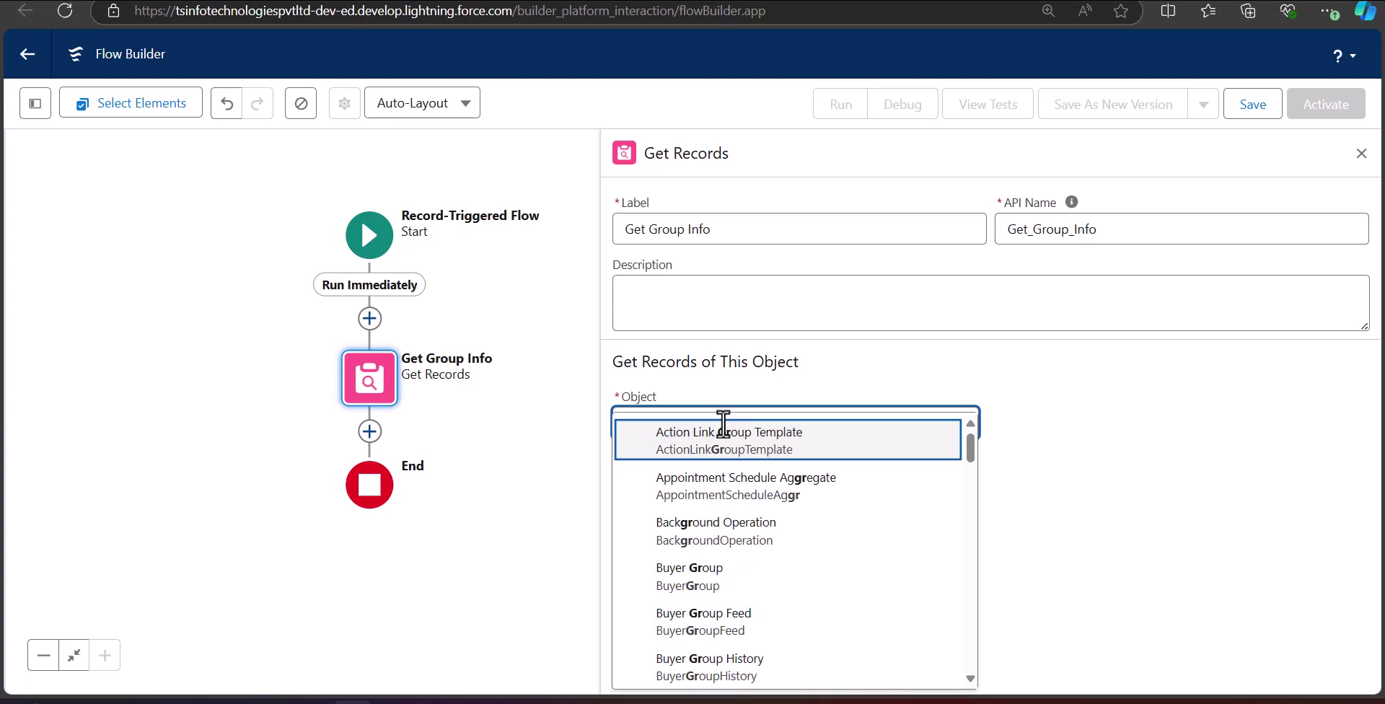
pyautogui.scroll(-3, 732, 561)
pyautogui.click(733, 555)
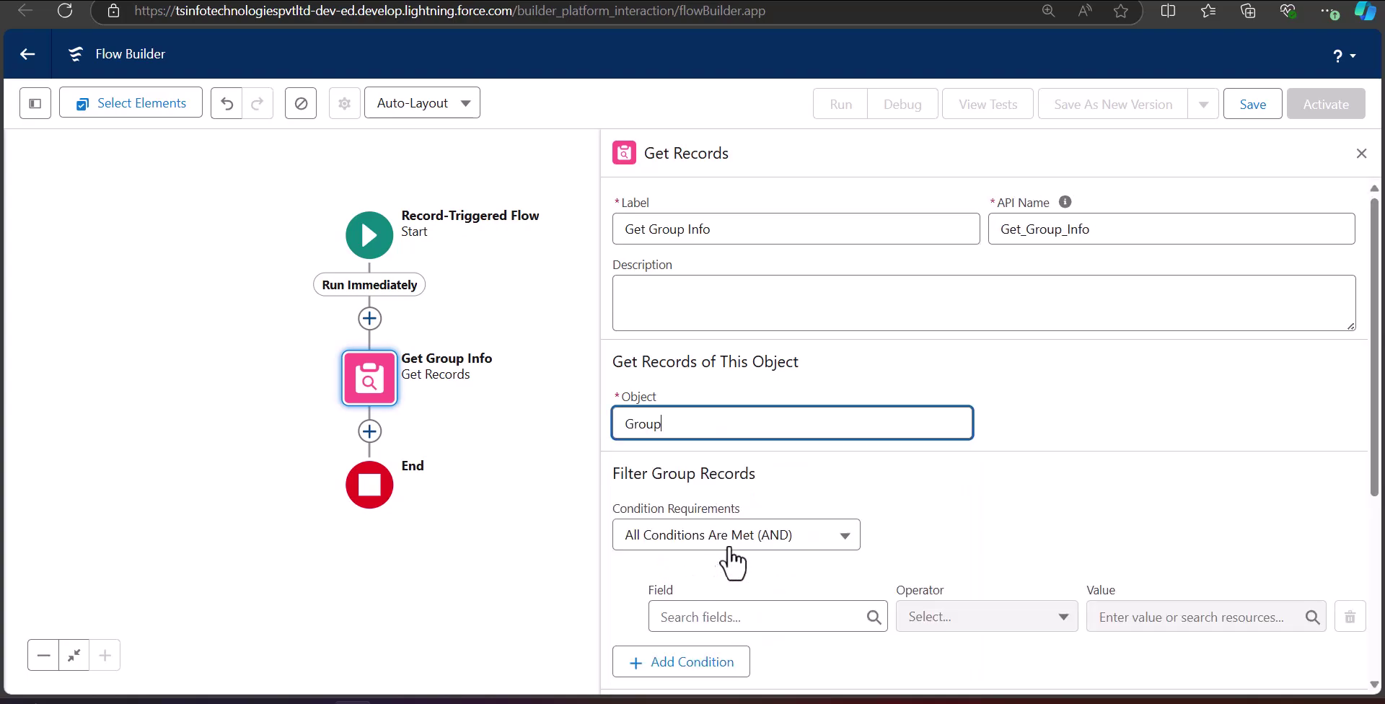
# Filter Group records where DeveloperName Equals 'Sales_Group'.
pyautogui.scroll(-2, 924, 520)
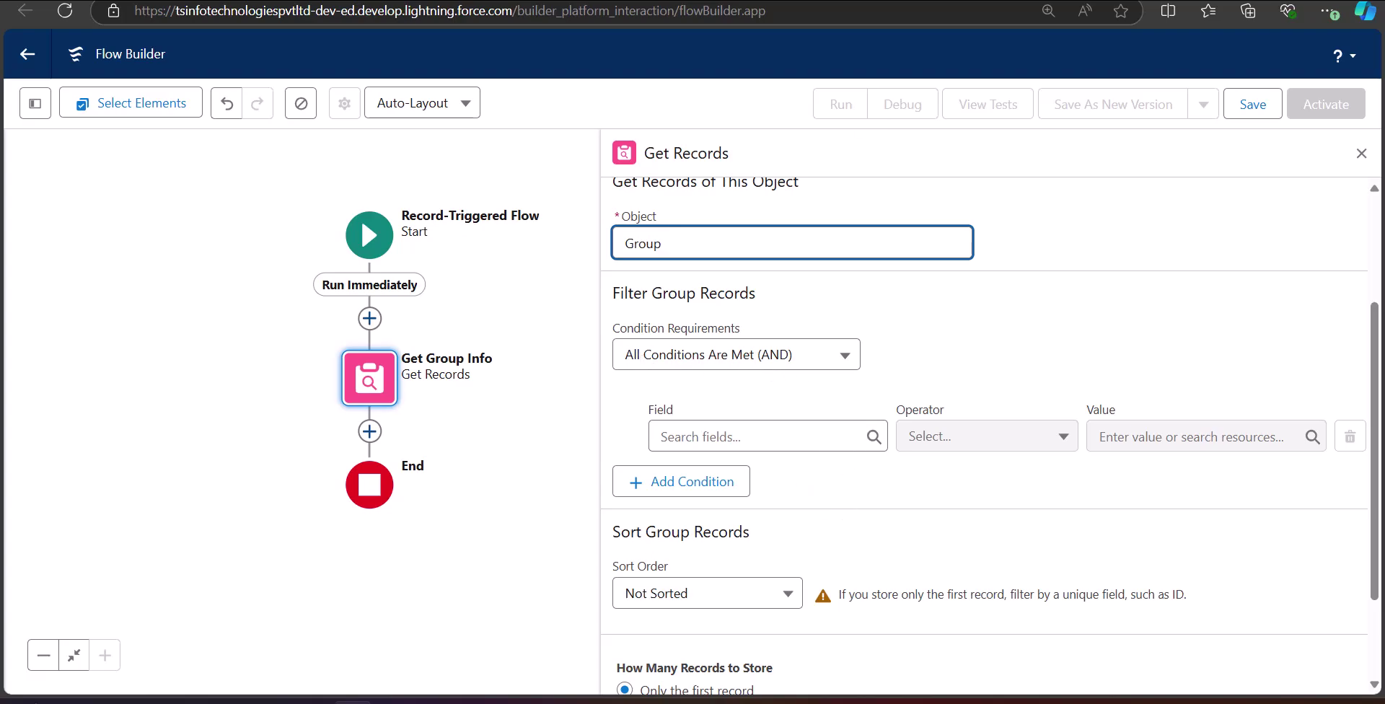
pyautogui.click(771, 437)
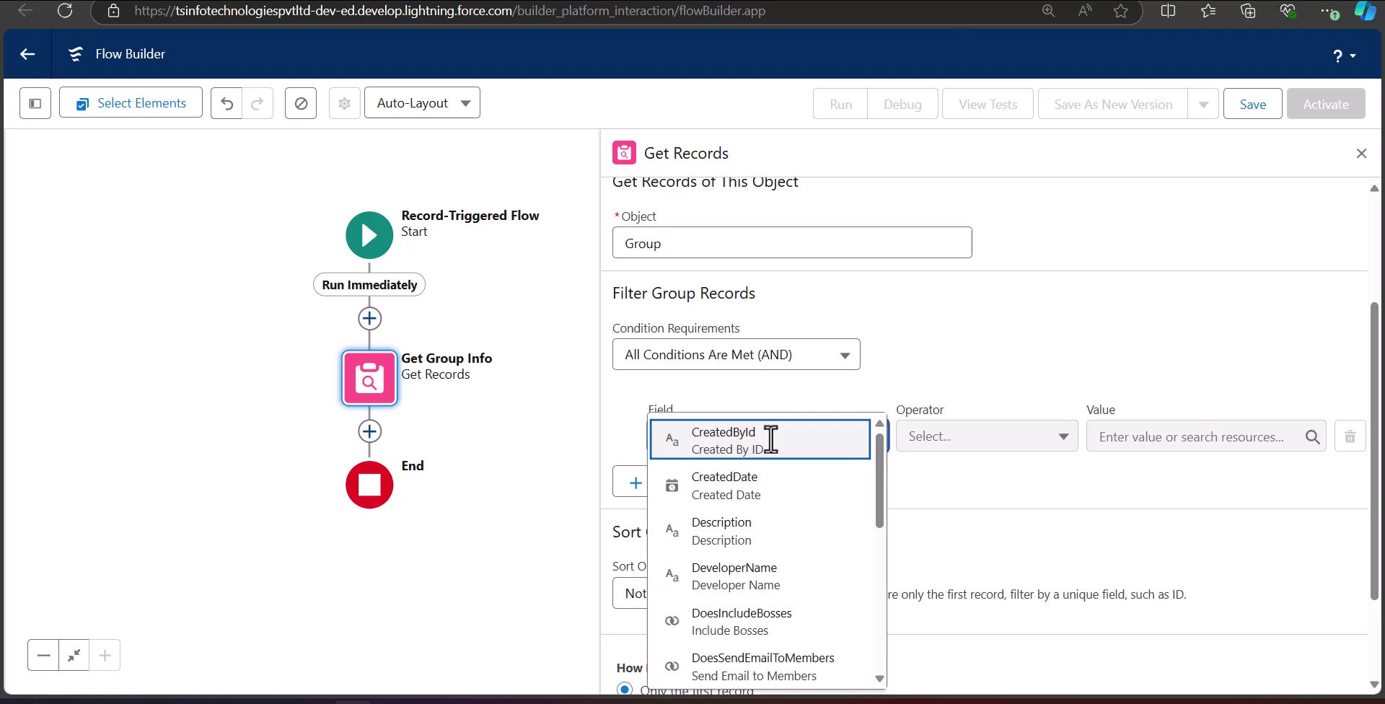
pyautogui.click(829, 402)
pyautogui.click(723, 433)
pyautogui.write('devel')
pyautogui.click(754, 481)
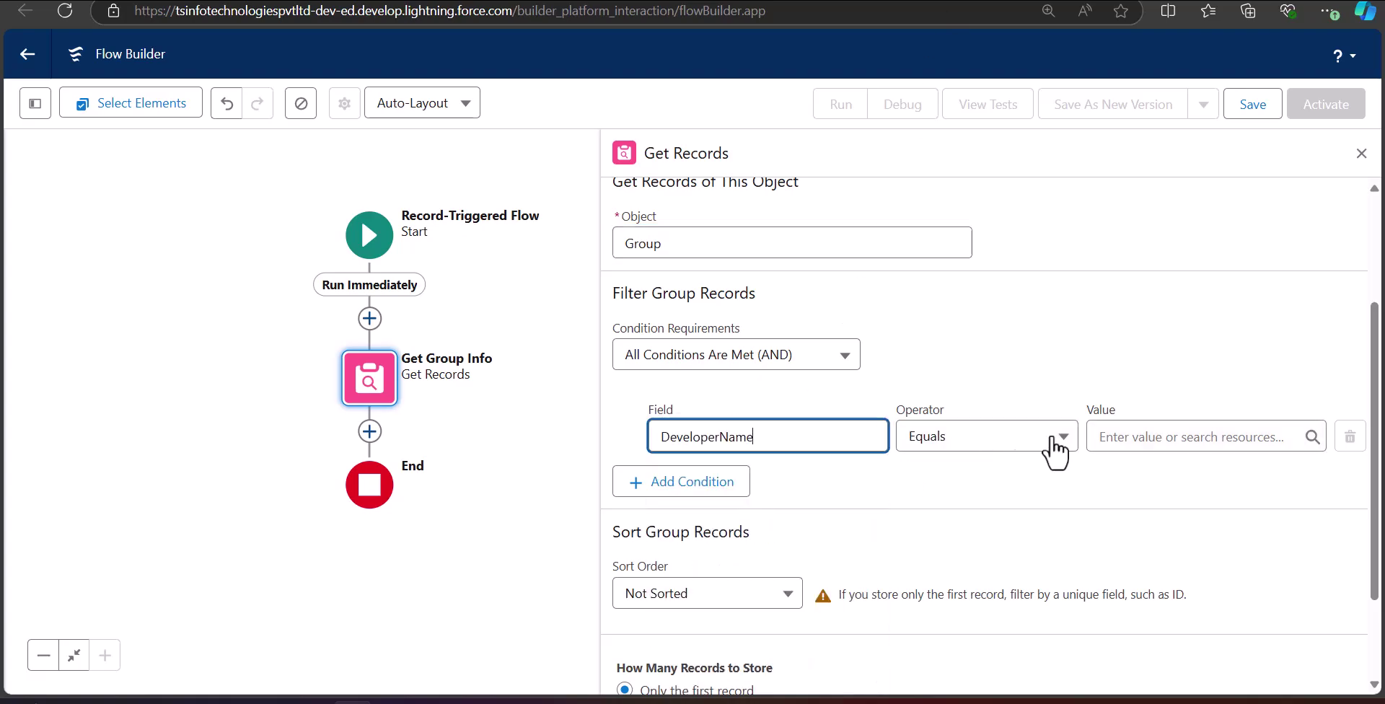
pyautogui.click(1108, 436)
pyautogui.click(1122, 371)
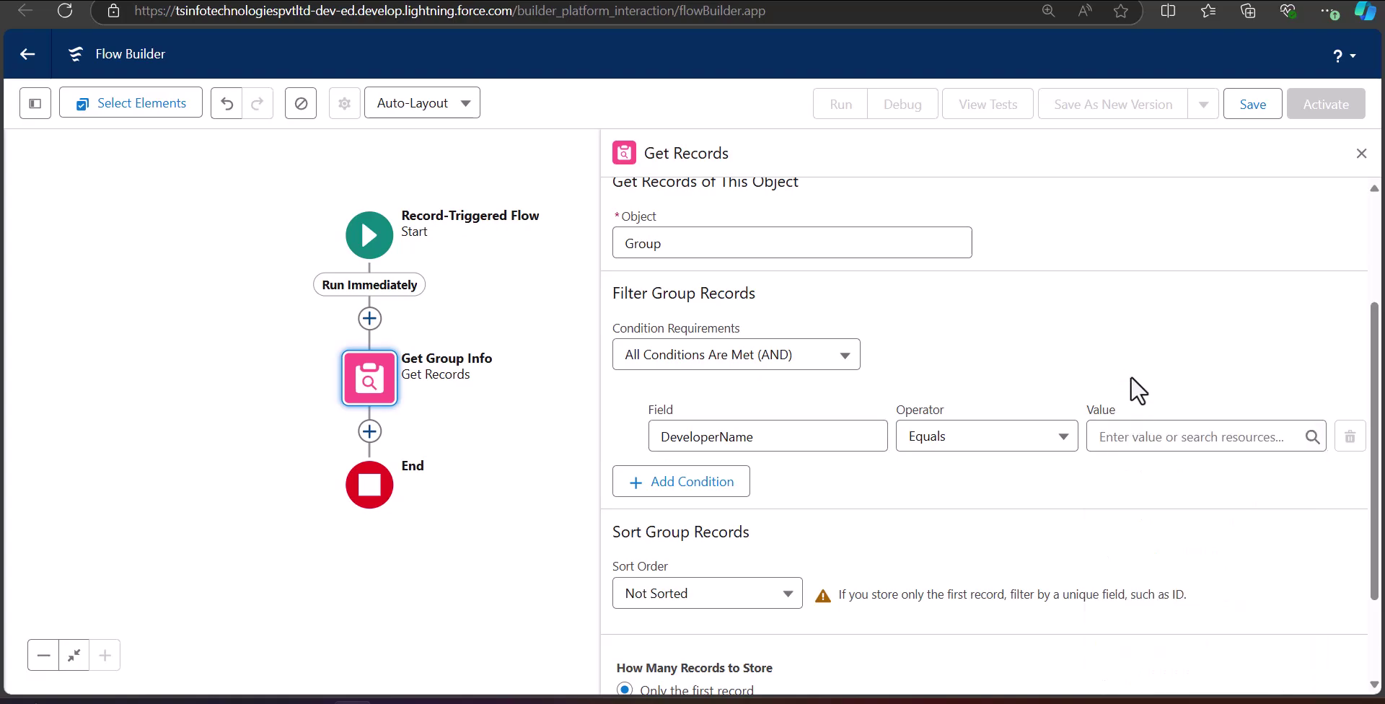
pyautogui.click(1138, 437)
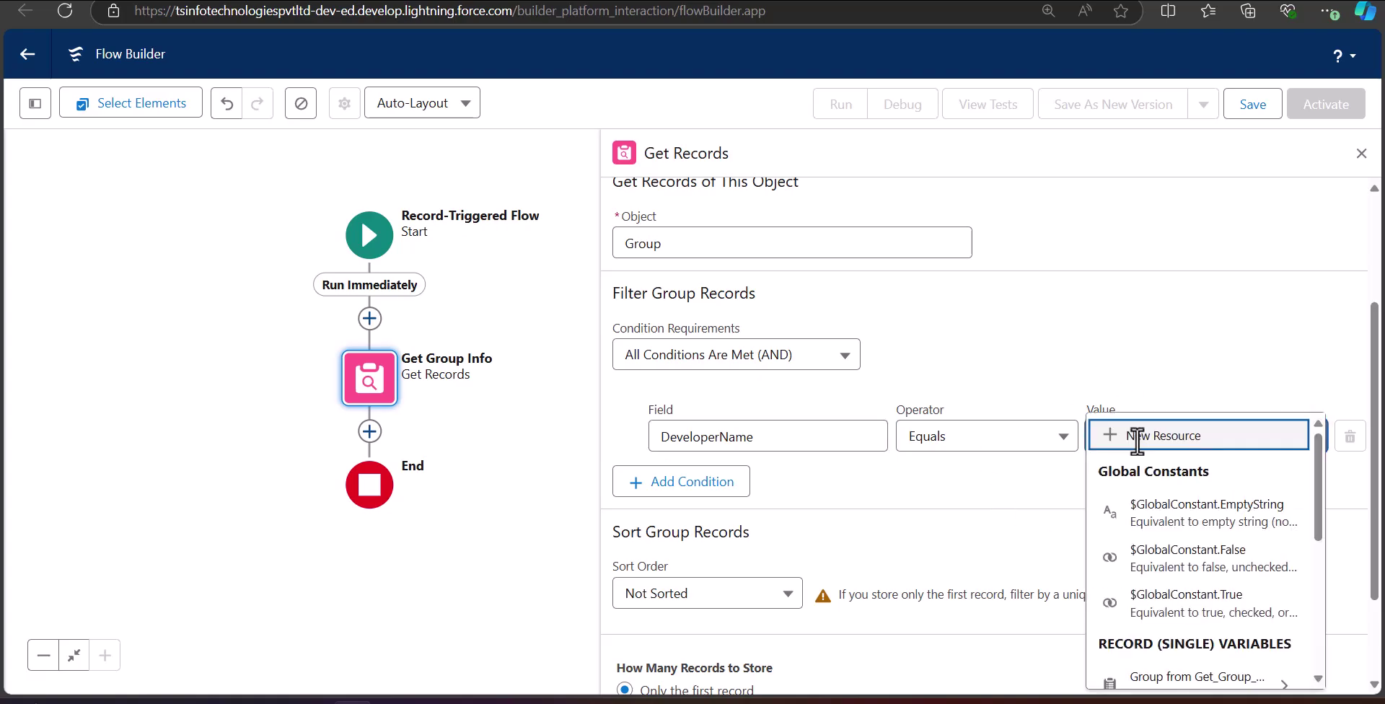
pyautogui.write('Sales_Group')
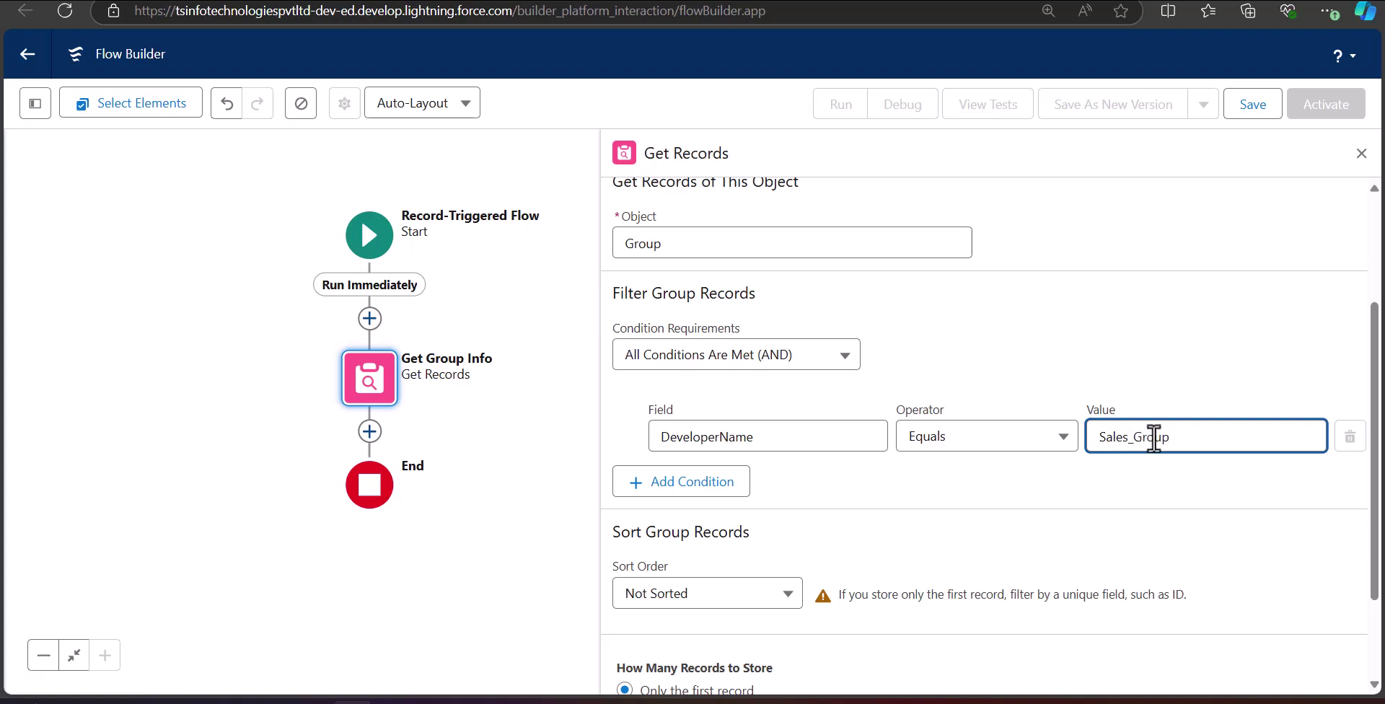
pyautogui.click(1192, 488)
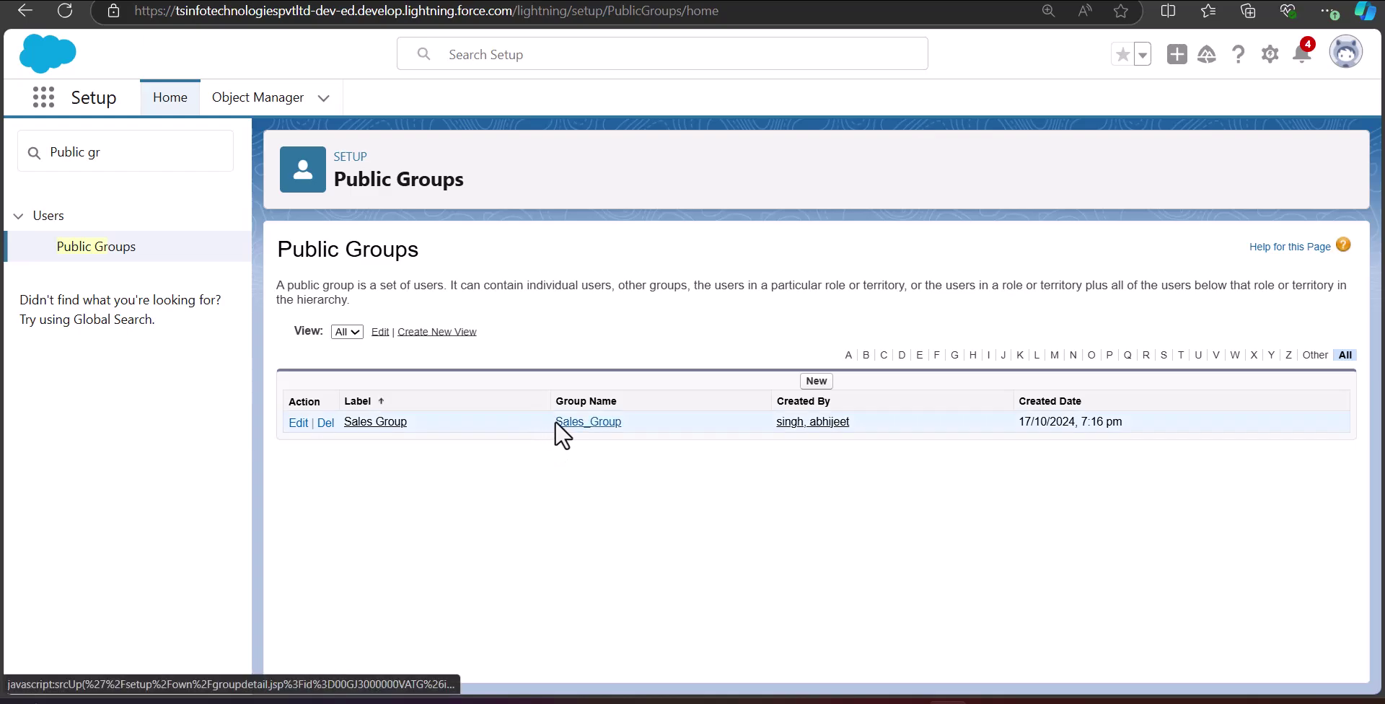
pyautogui.moveTo(554, 422); pyautogui.dragTo(622, 423)
pyautogui.click(722, 486)
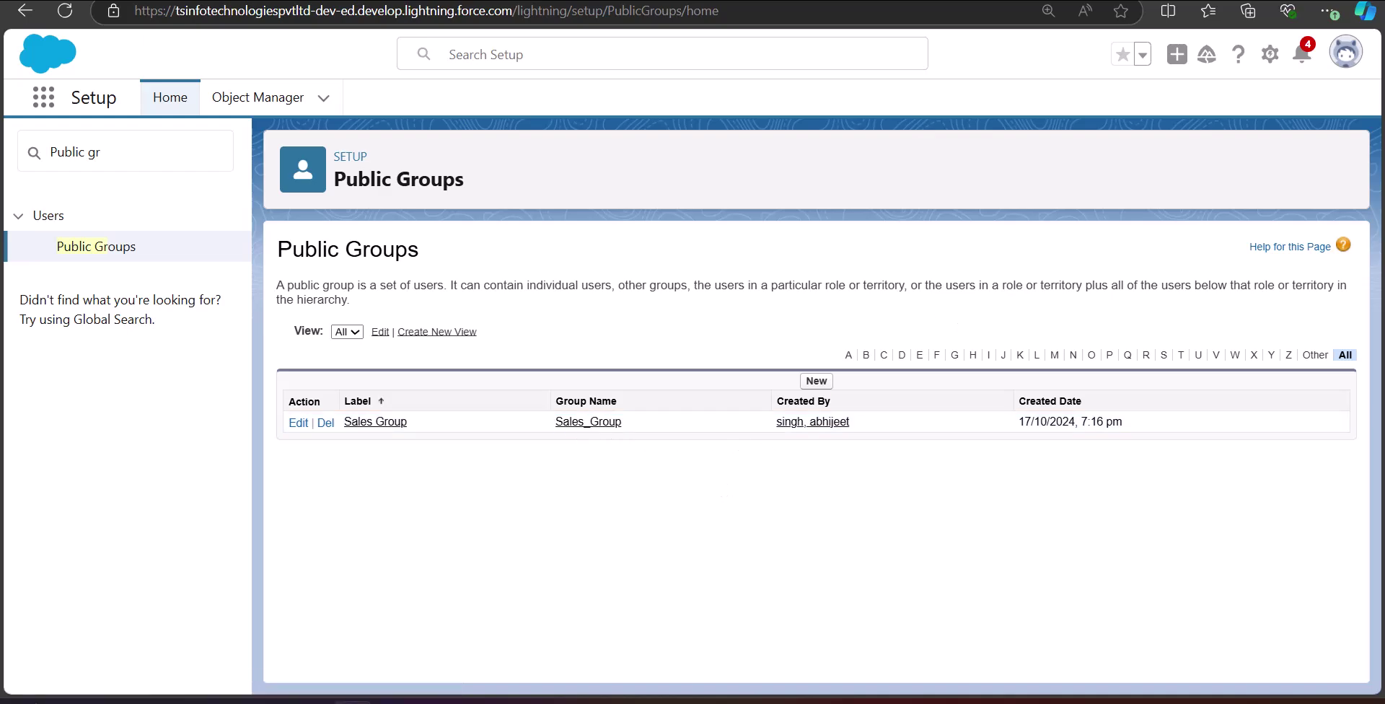
pyautogui.hotkey('ctrl', 'Tab')
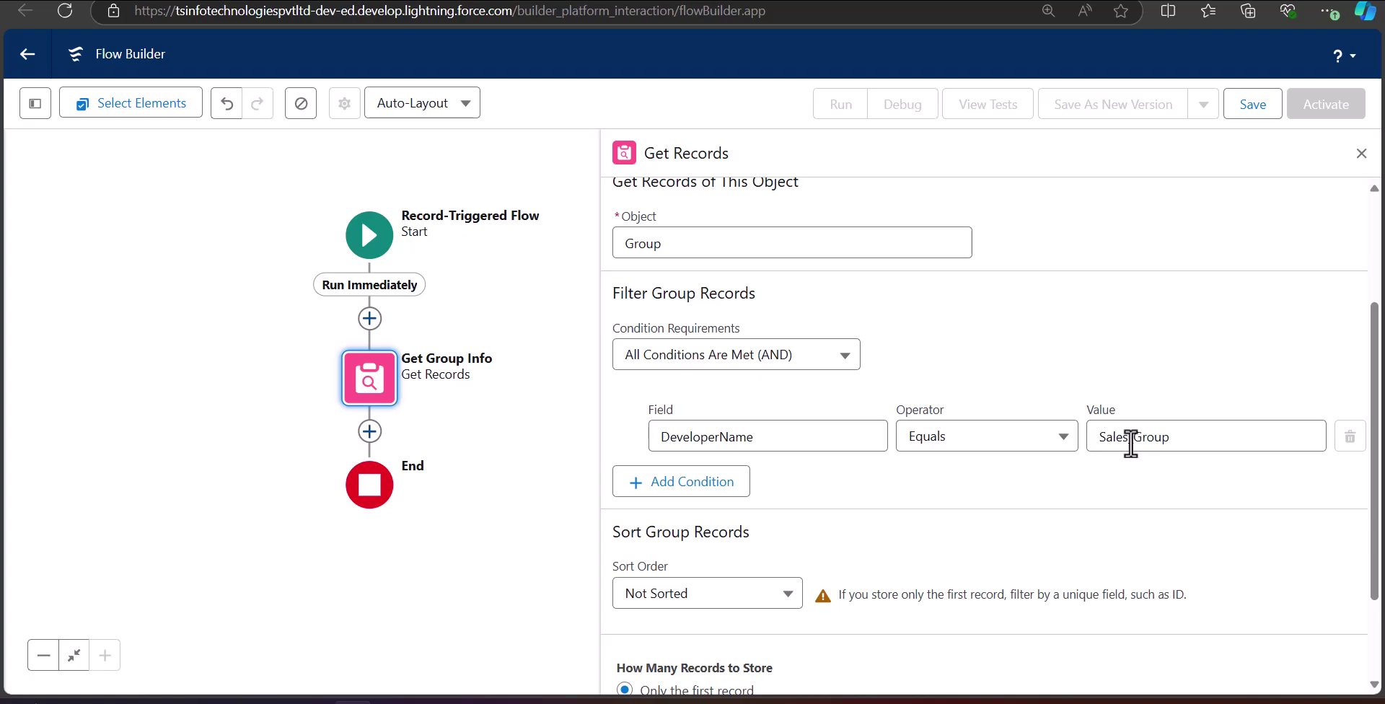
# Close the Get Group Info properties panel to return to the flow canvas.
pyautogui.scroll(-1, 1125, 439)
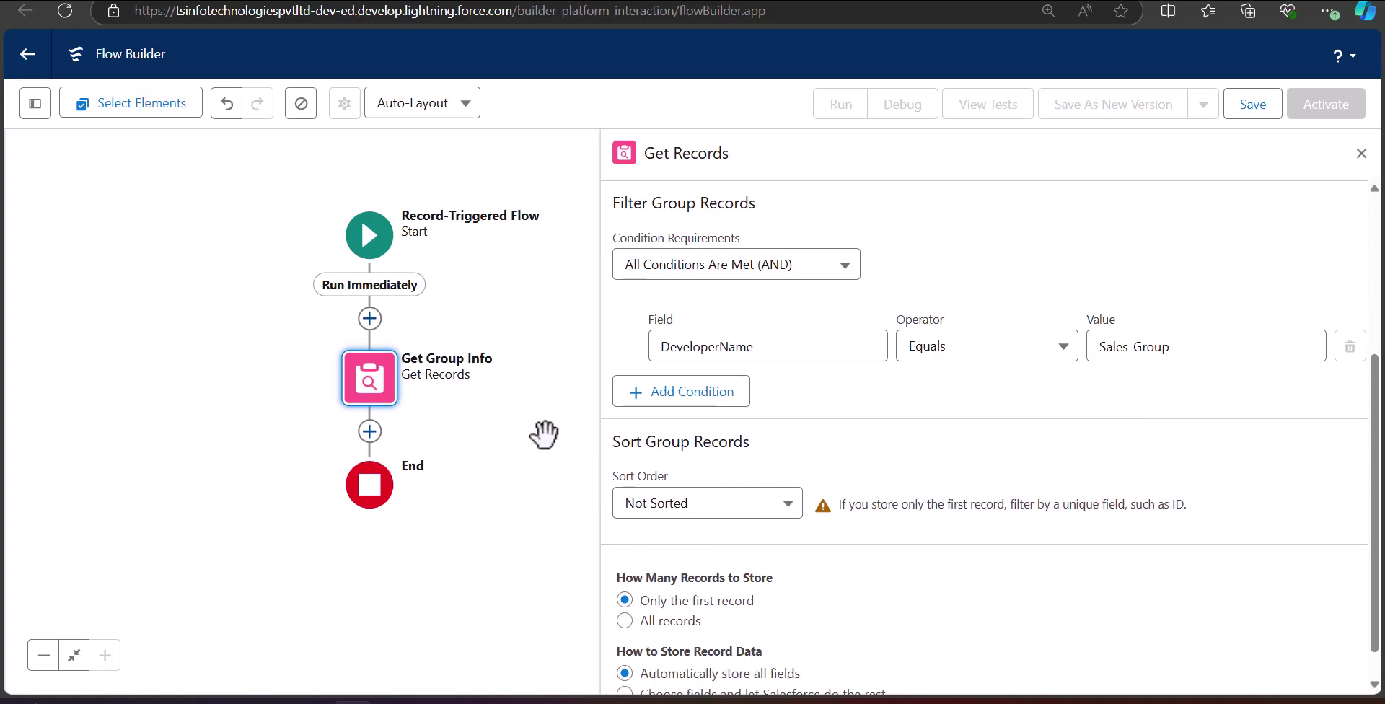
pyautogui.scroll(1, 774, 433)
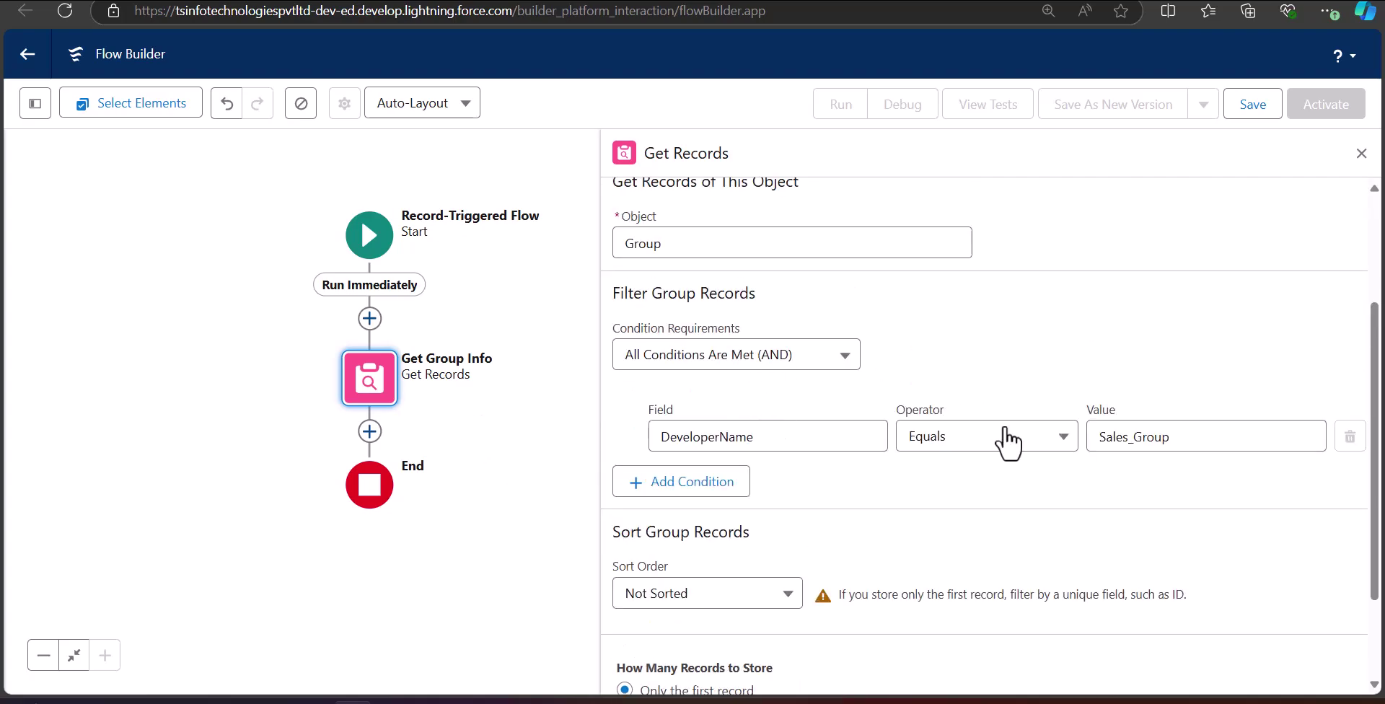
pyautogui.click(560, 362)
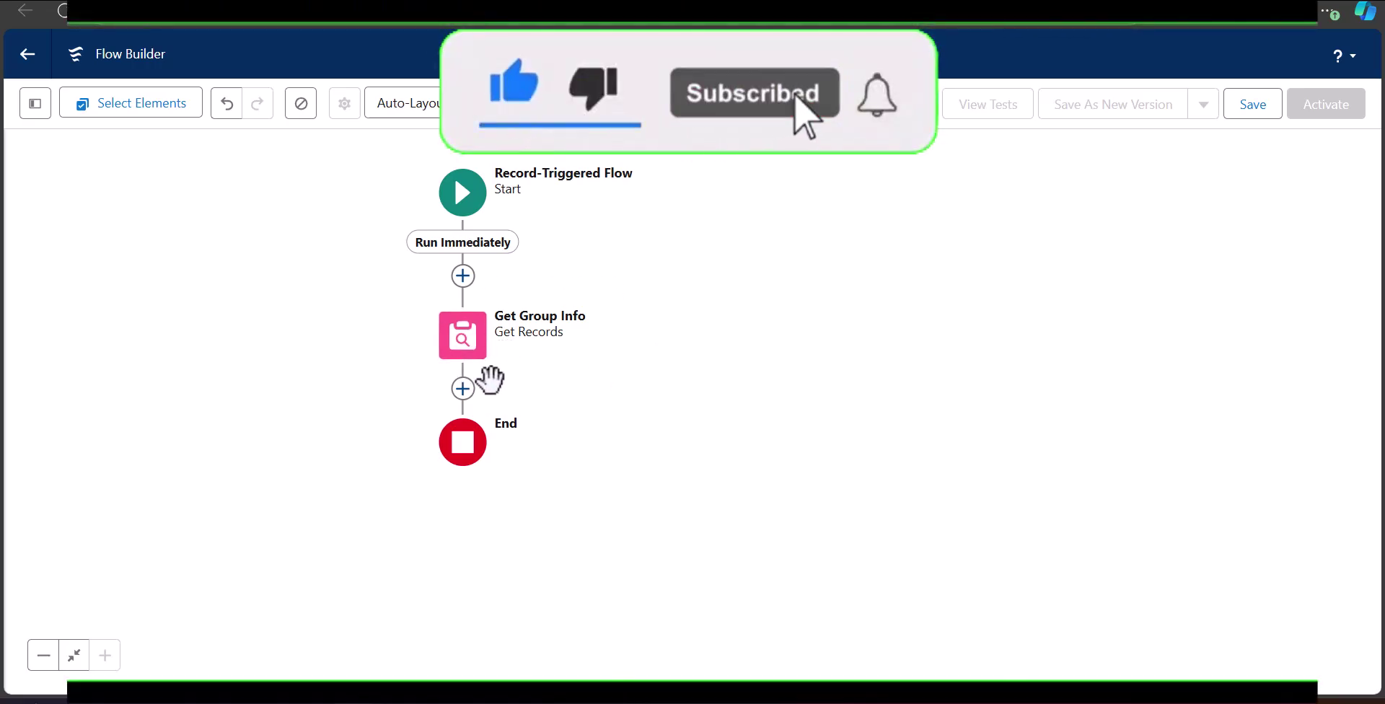
# Add a Create Records element after Get Group Info labelled 'Add New User to group'.
pyautogui.click(463, 388)
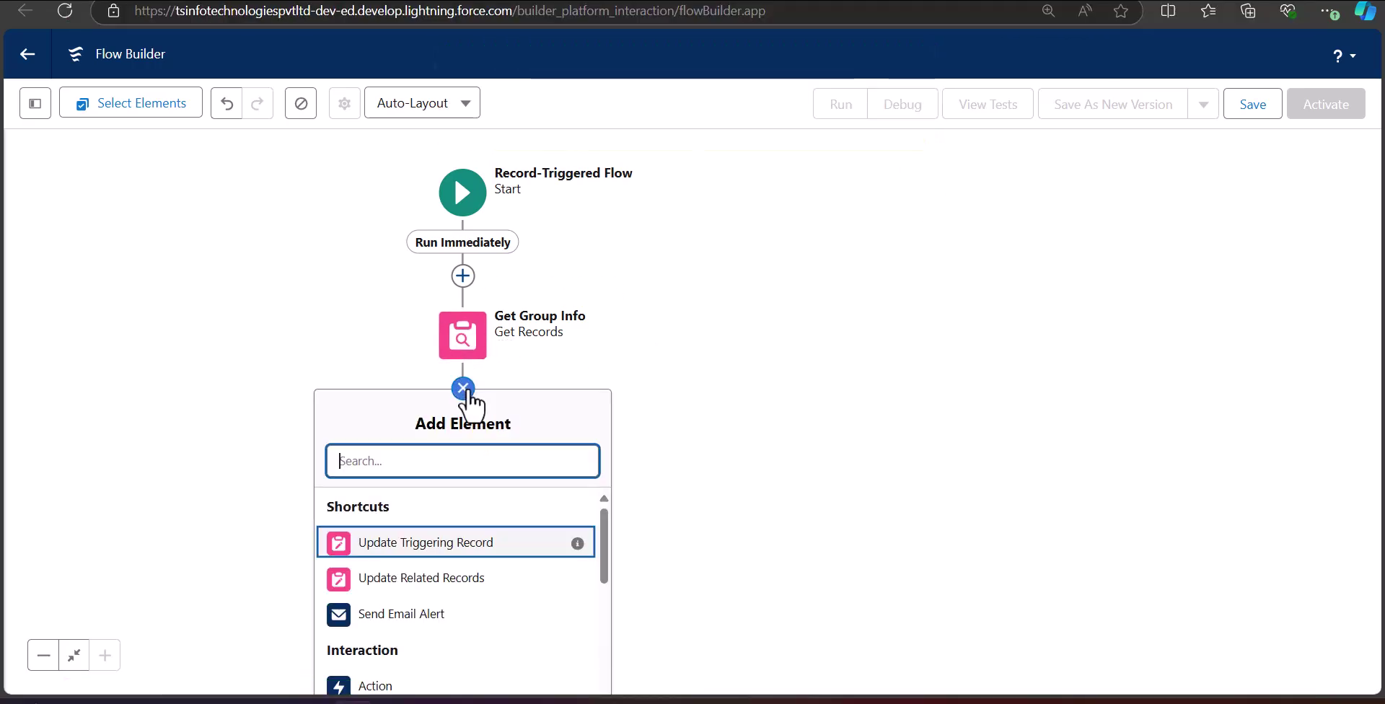
pyautogui.moveTo(755, 459); pyautogui.dragTo(789, 290)
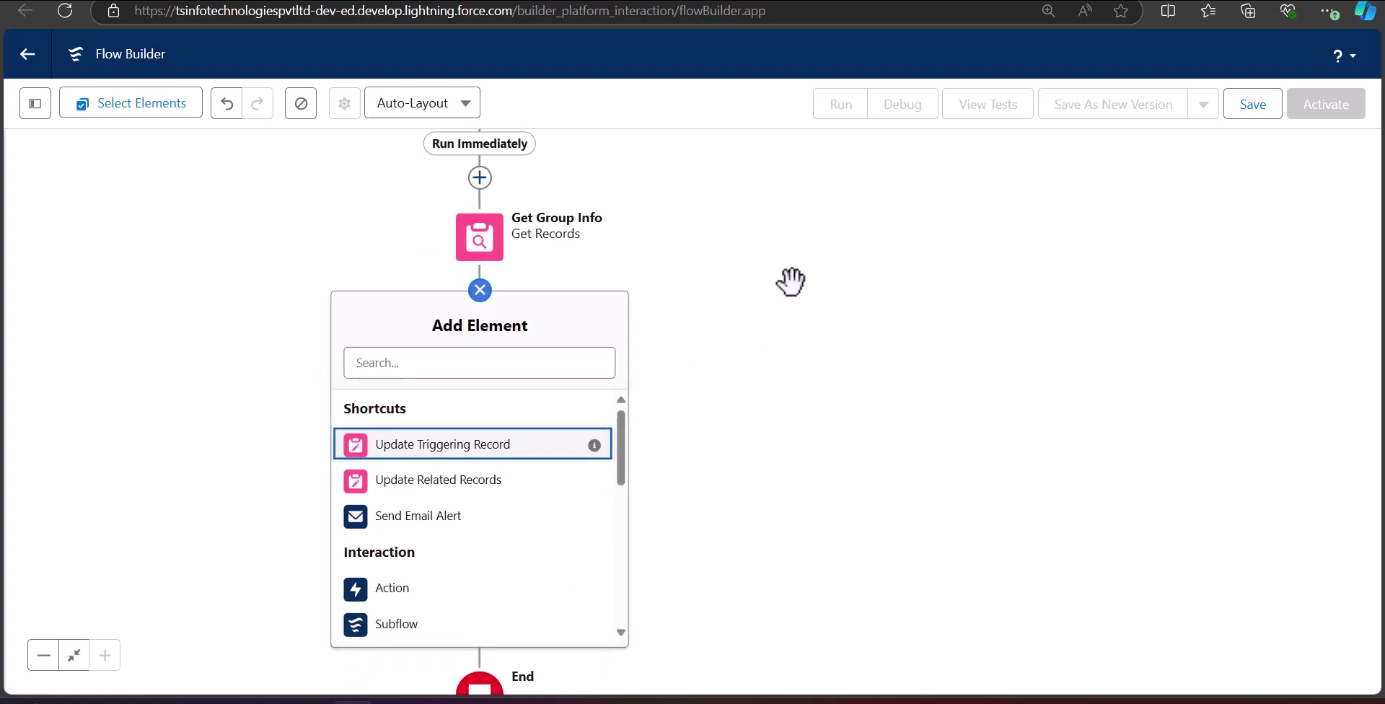
pyautogui.scroll(-6, 470, 495)
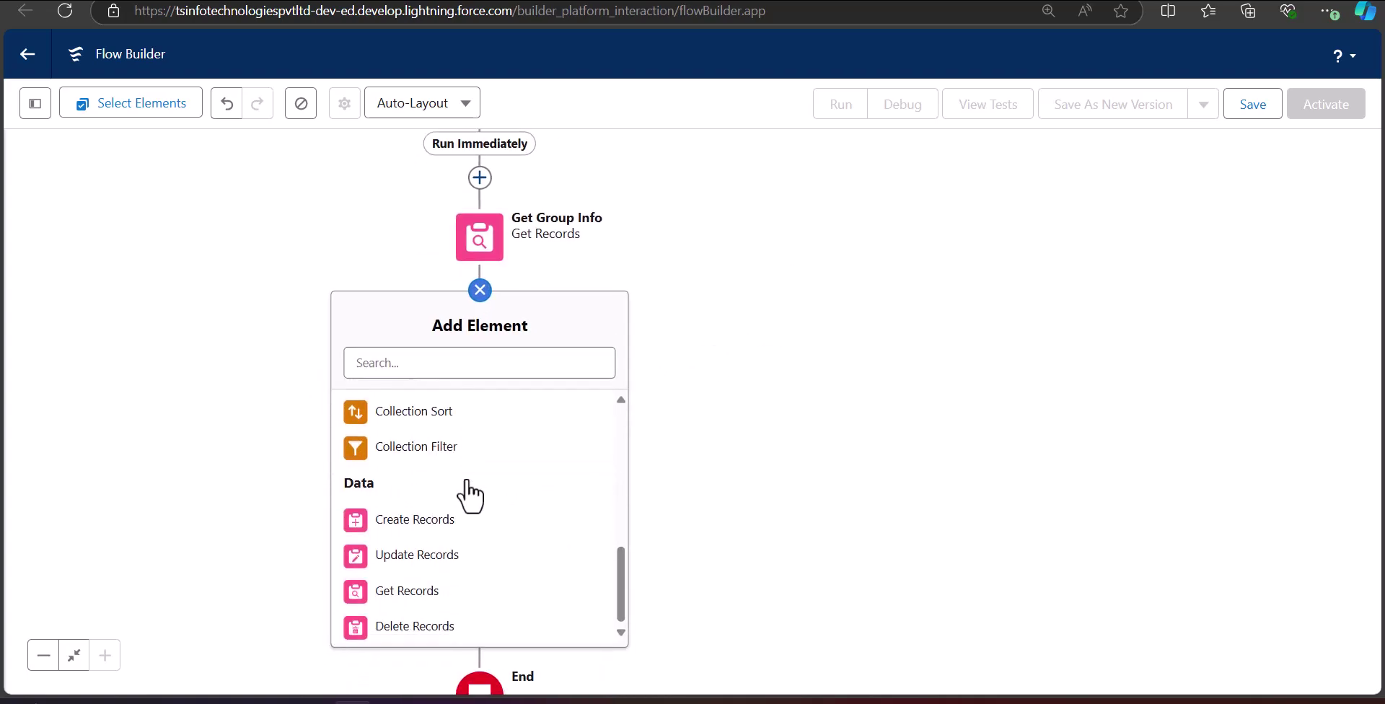
pyautogui.click(456, 538)
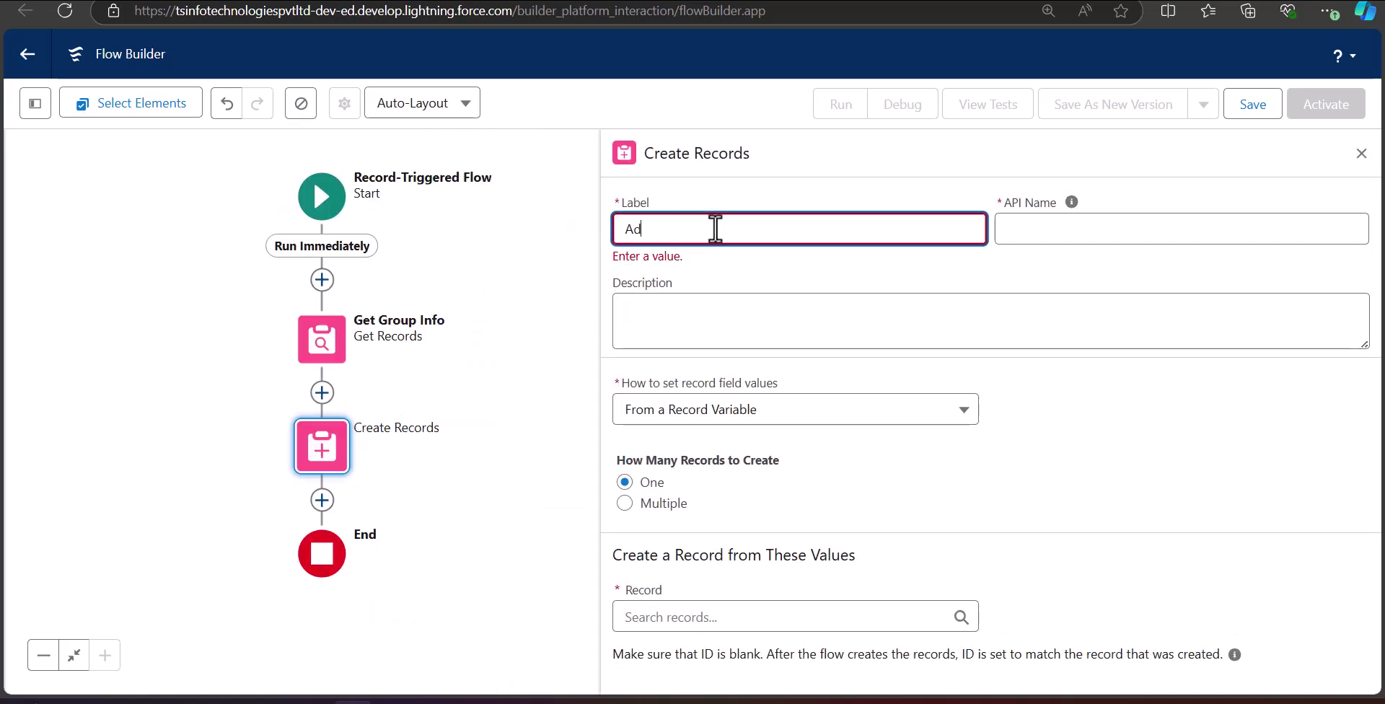
pyautogui.write('Add New User to group')
pyautogui.click(749, 362)
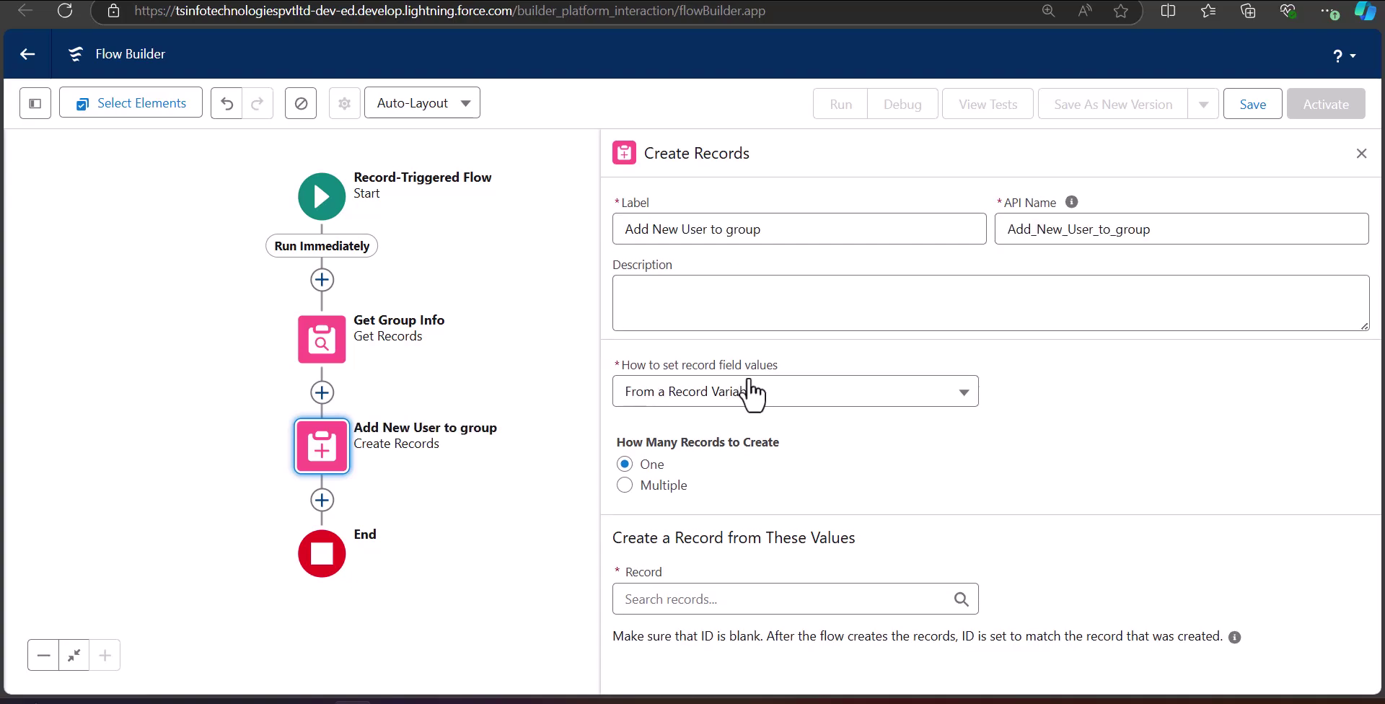
# Set field values manually and choose Group Member as the object to create.
pyautogui.click(794, 401)
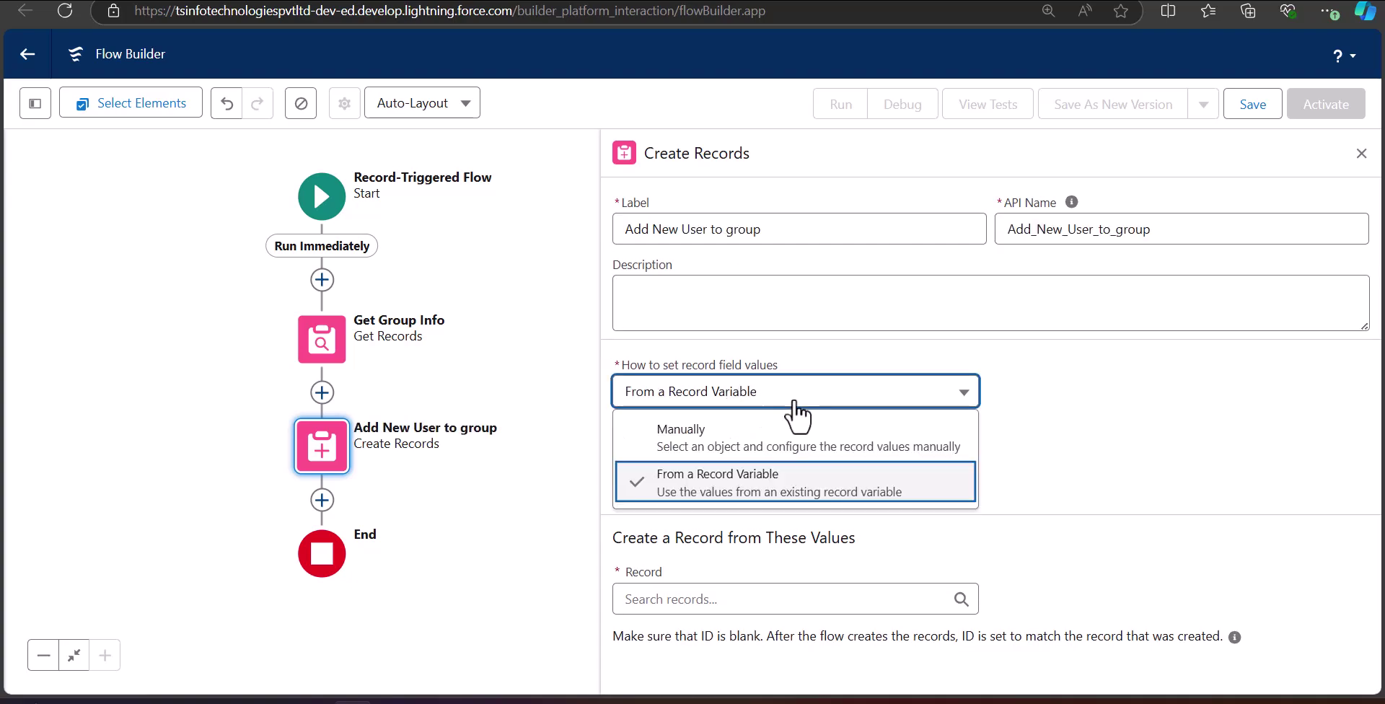
pyautogui.click(752, 437)
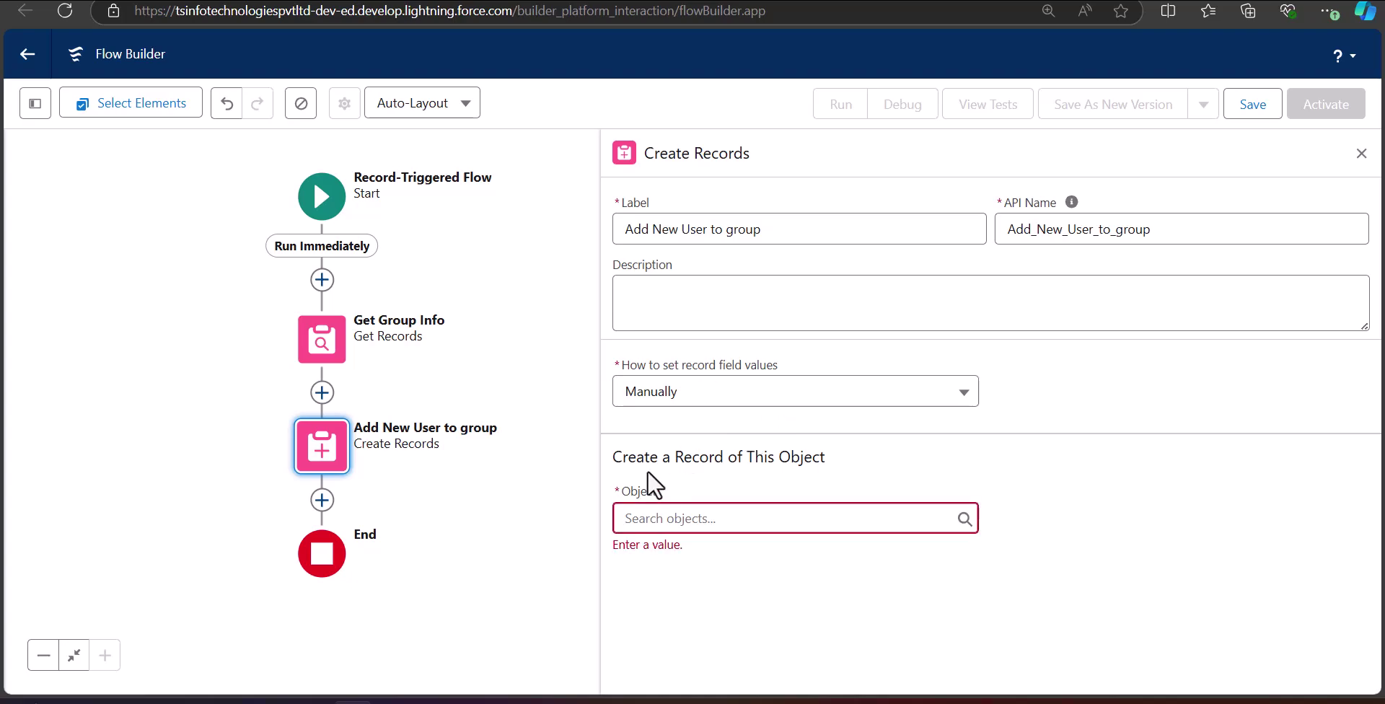
pyautogui.click(669, 521)
pyautogui.write('Group')
pyautogui.click(715, 484)
pyautogui.scroll(-1, 892, 501)
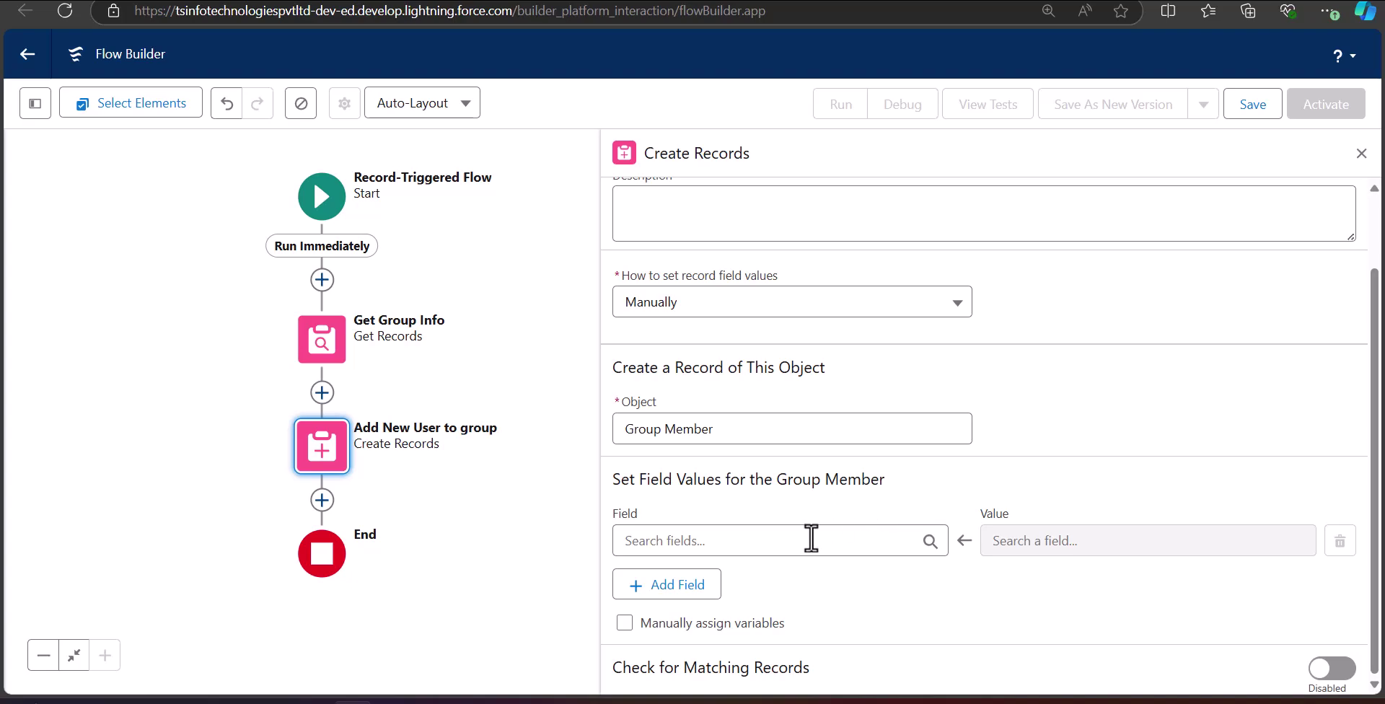
# Map the Group ID field to the Group ID found by Get Group Info.
pyautogui.click(689, 543)
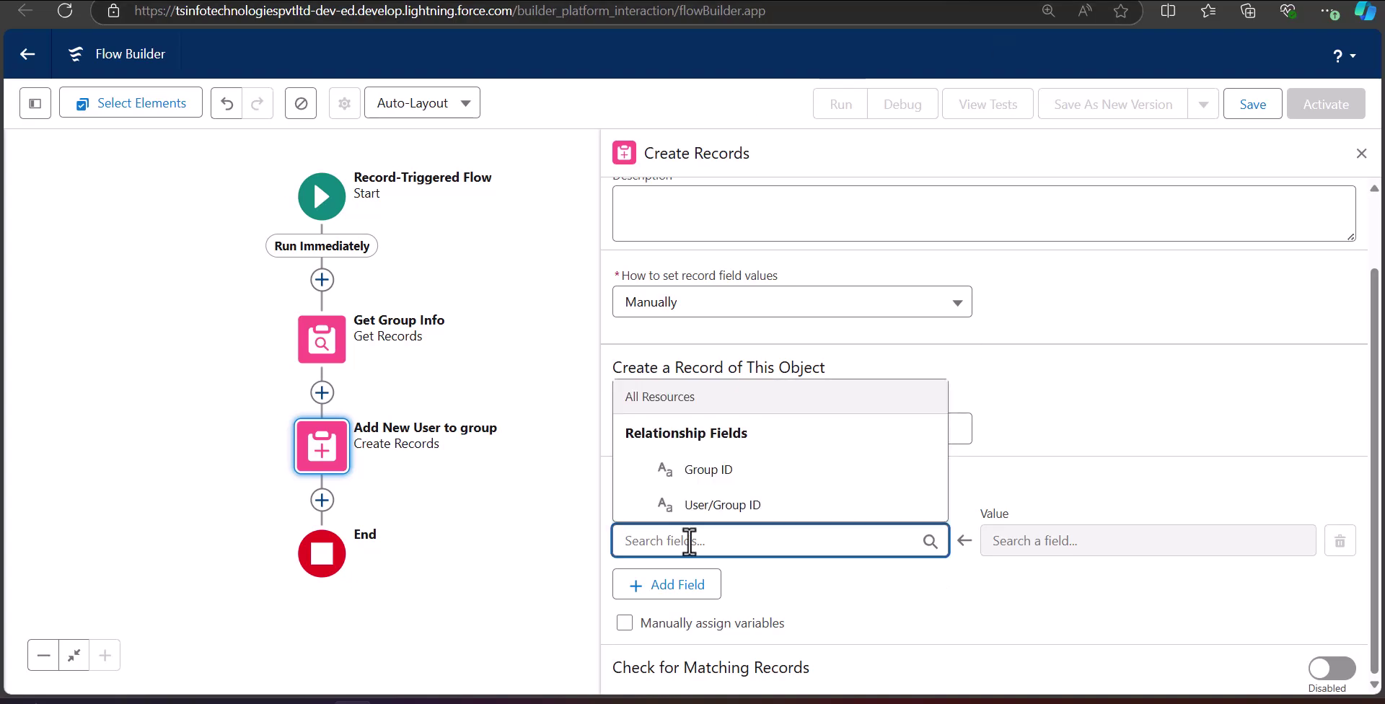
pyautogui.click(754, 475)
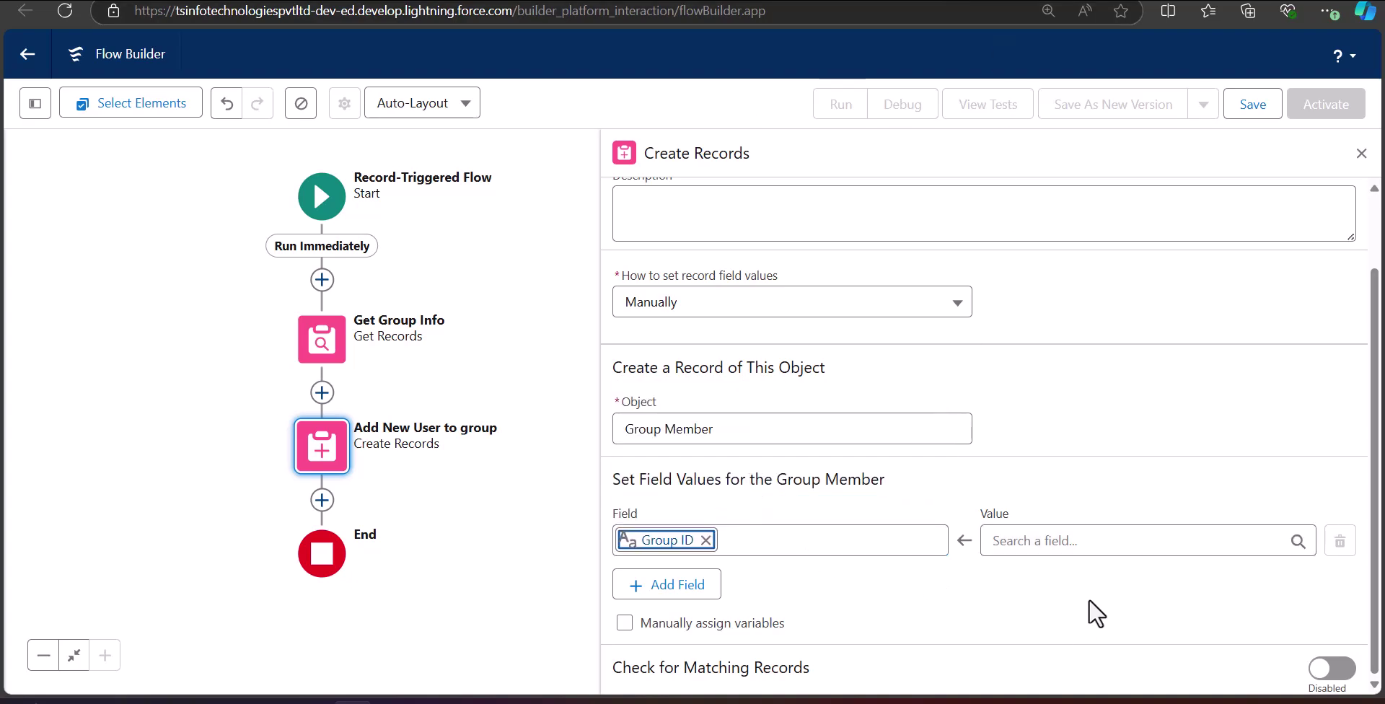
pyautogui.click(1055, 550)
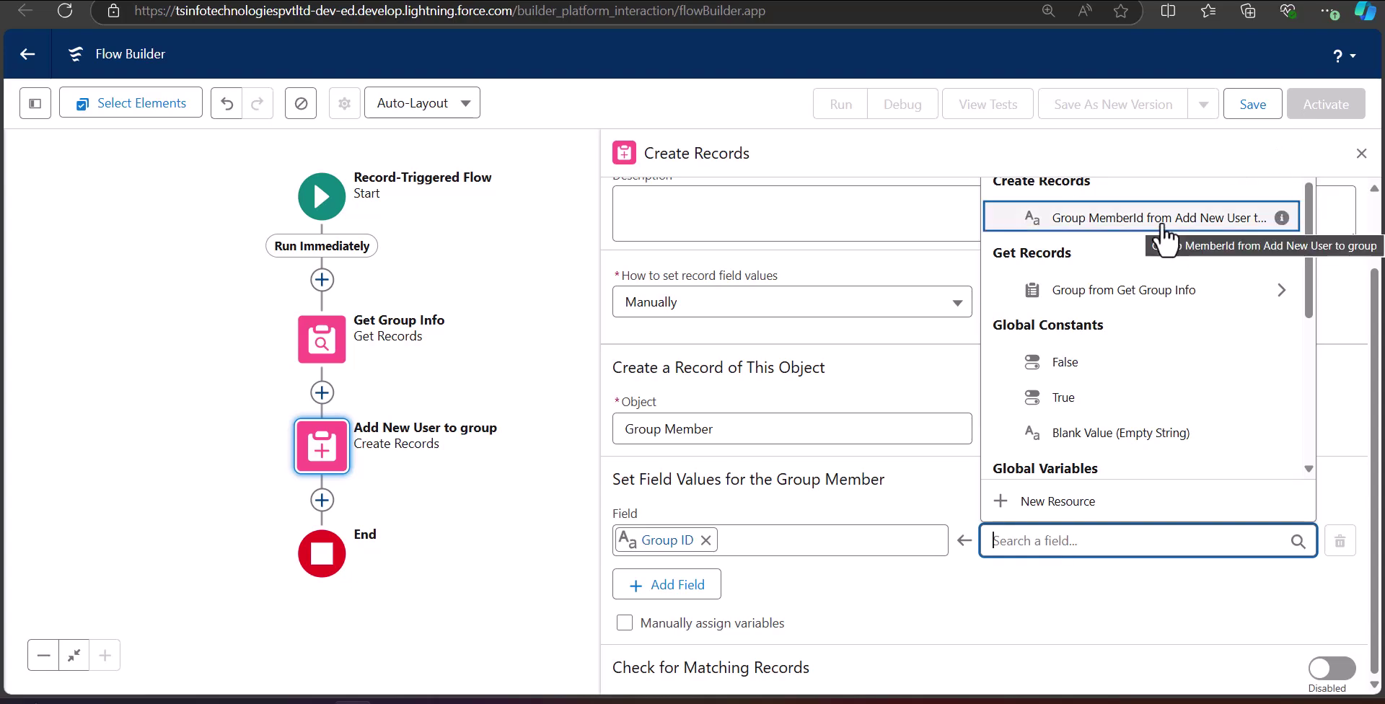
pyautogui.click(1138, 307)
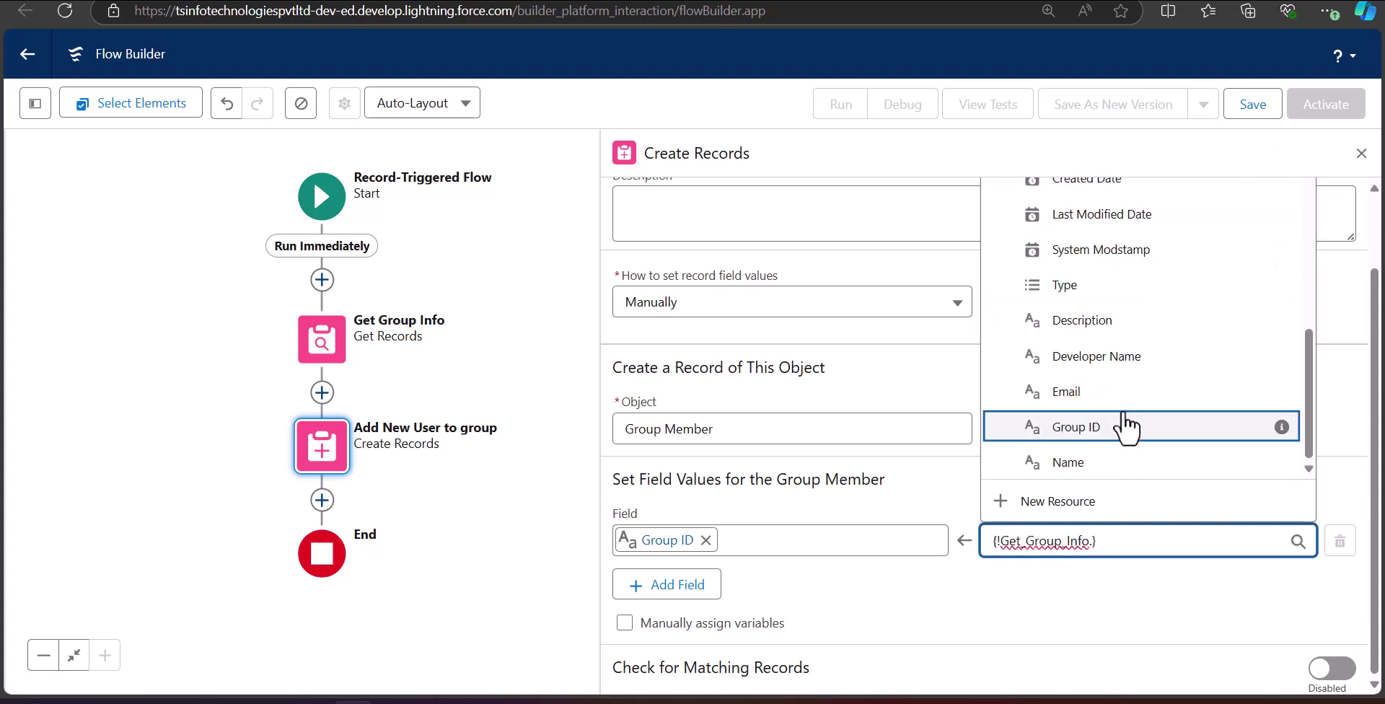
pyautogui.click(1121, 428)
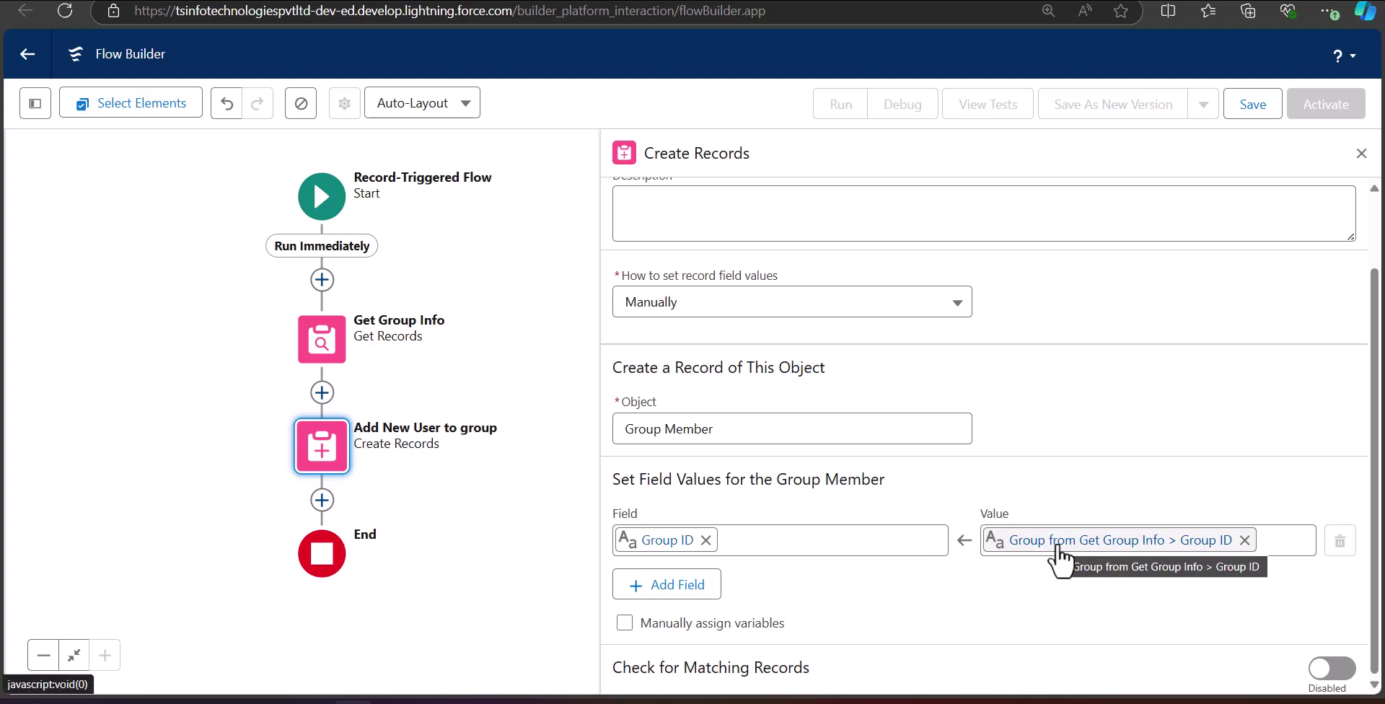
# Add a User/Group ID field set to Triggering User's User ID, then close the panel.
pyautogui.click(684, 587)
pyautogui.click(714, 599)
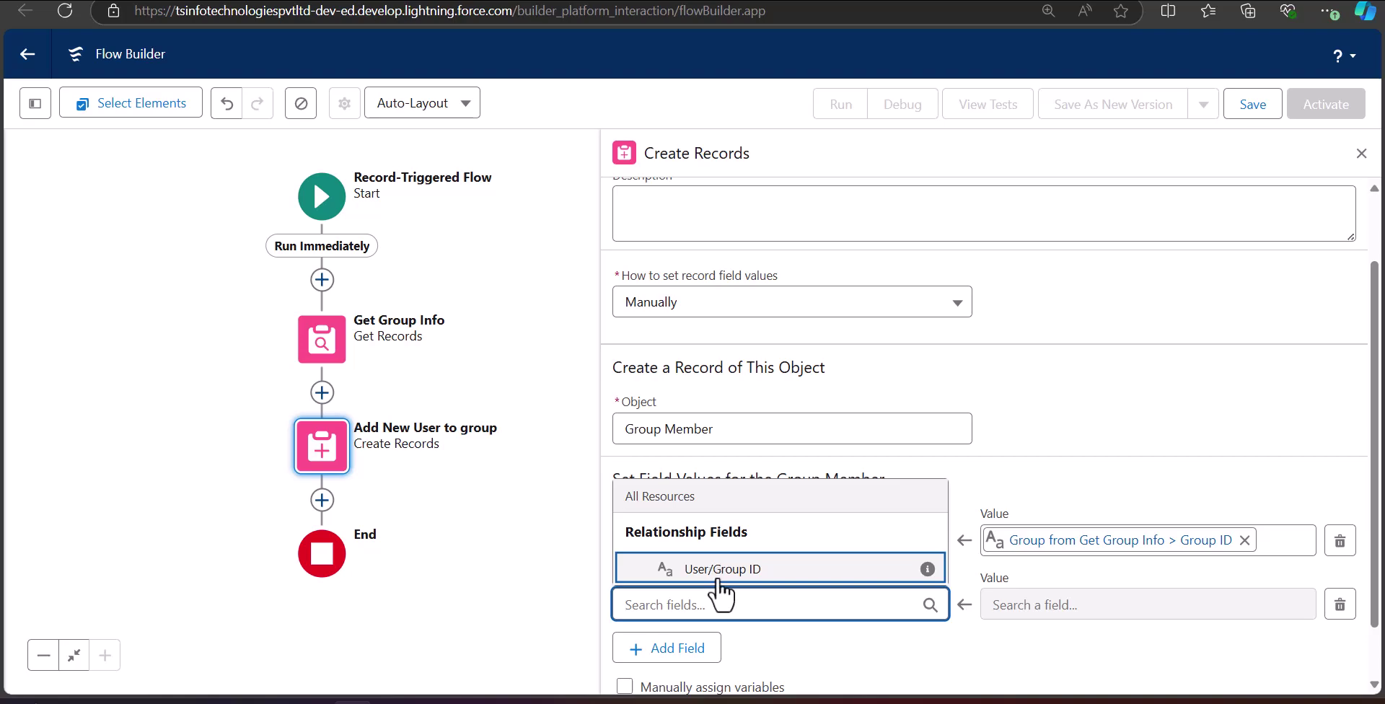
pyautogui.click(717, 570)
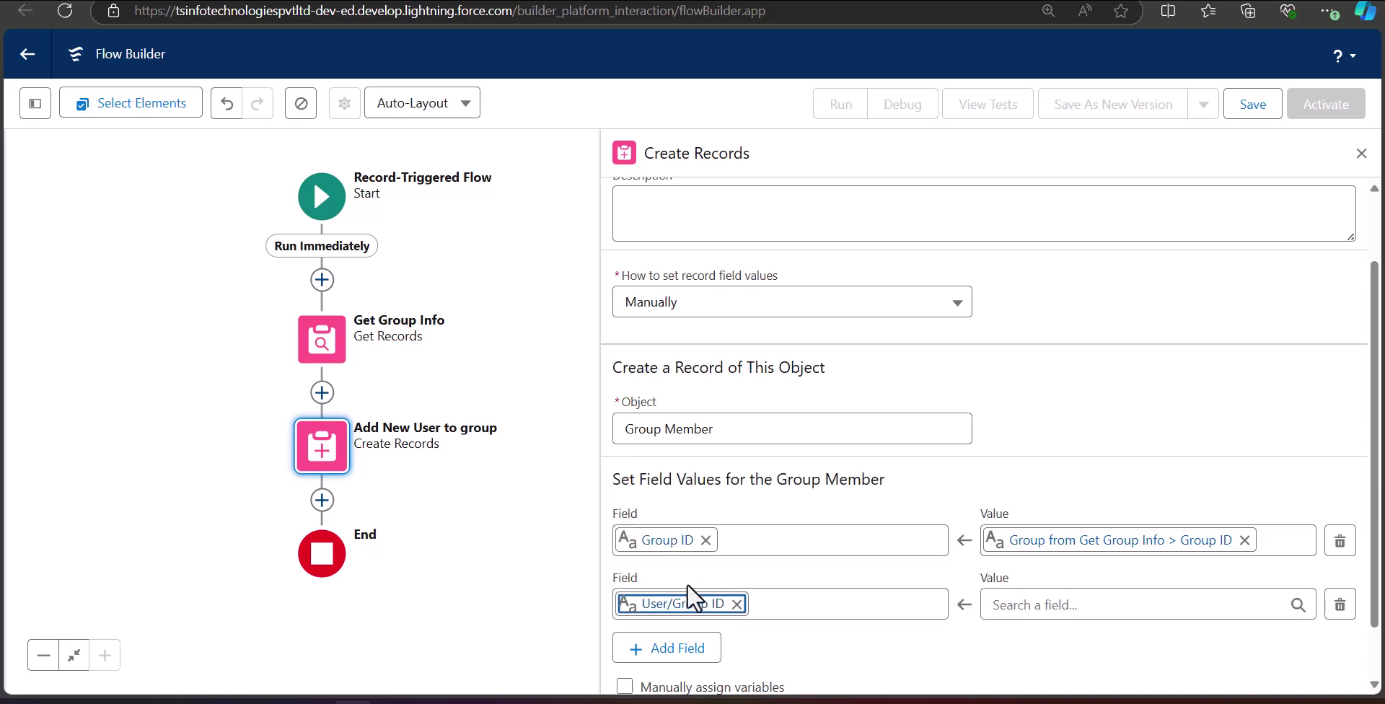
pyautogui.click(1092, 610)
pyautogui.write('tri')
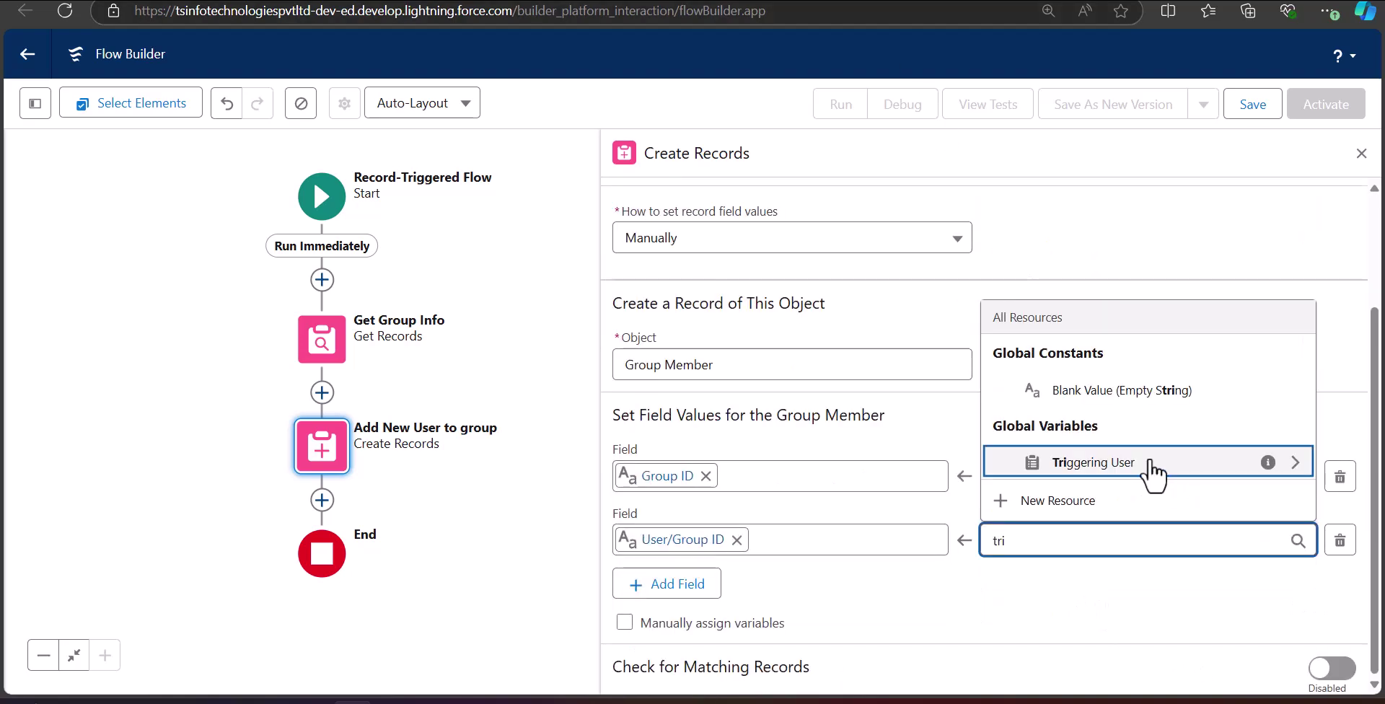
pyautogui.click(1152, 469)
pyautogui.write('id')
pyautogui.scroll(-5, 1128, 466)
pyautogui.click(1128, 465)
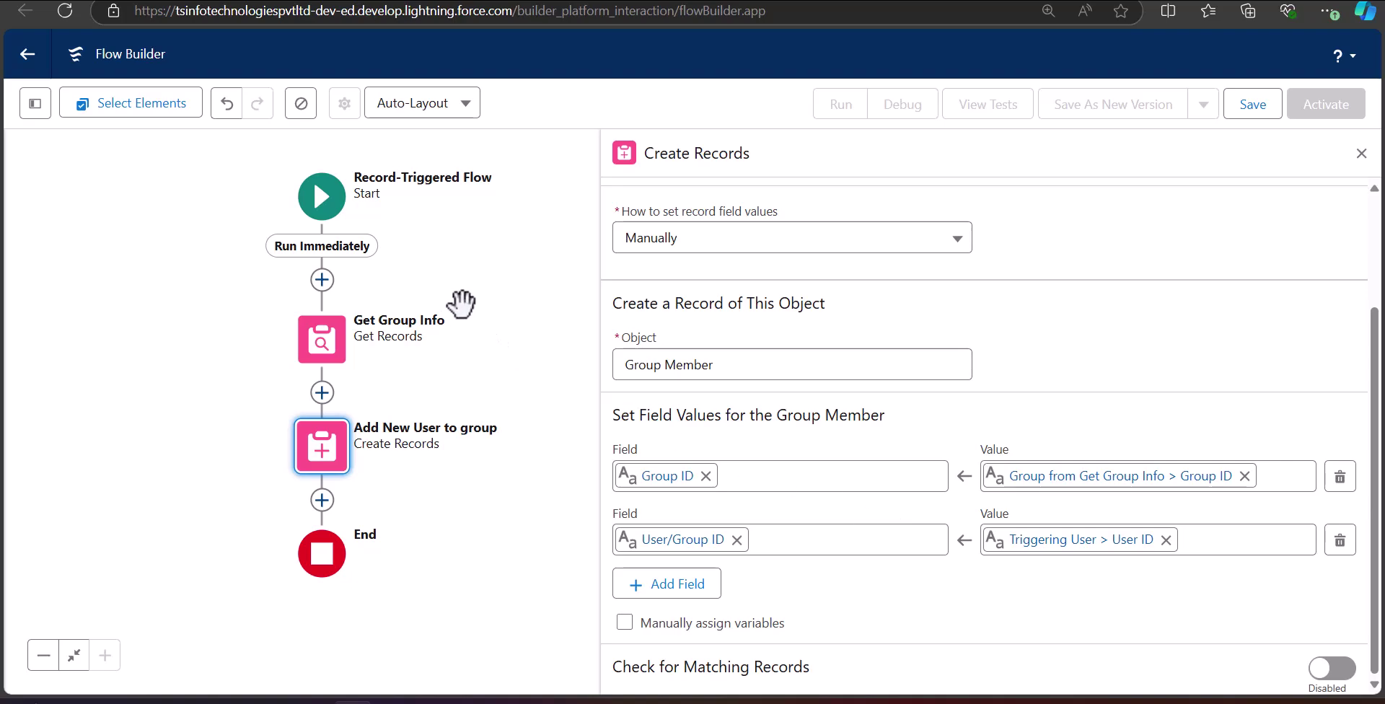
pyautogui.click(1361, 154)
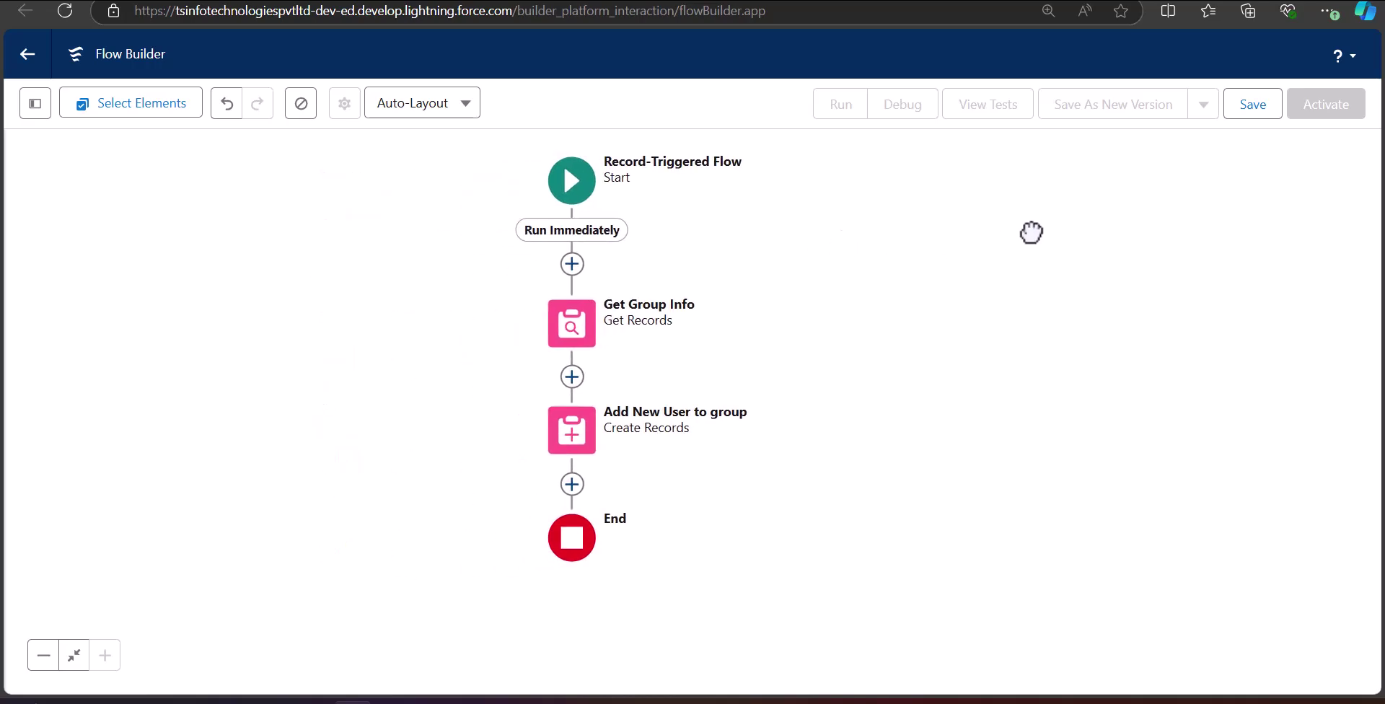
# Save the flow with label 'Add New User to Public group' and its auto-filled API name.
pyautogui.click(1250, 116)
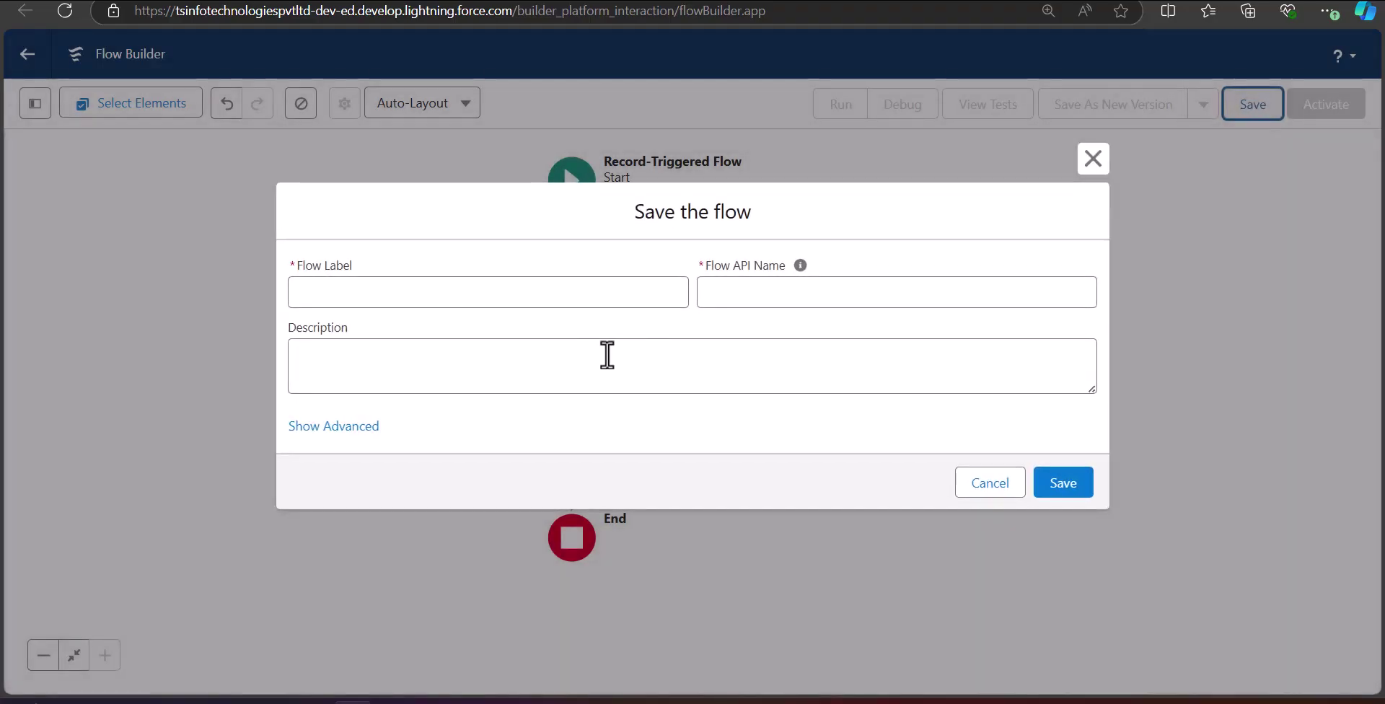
pyautogui.click(427, 297)
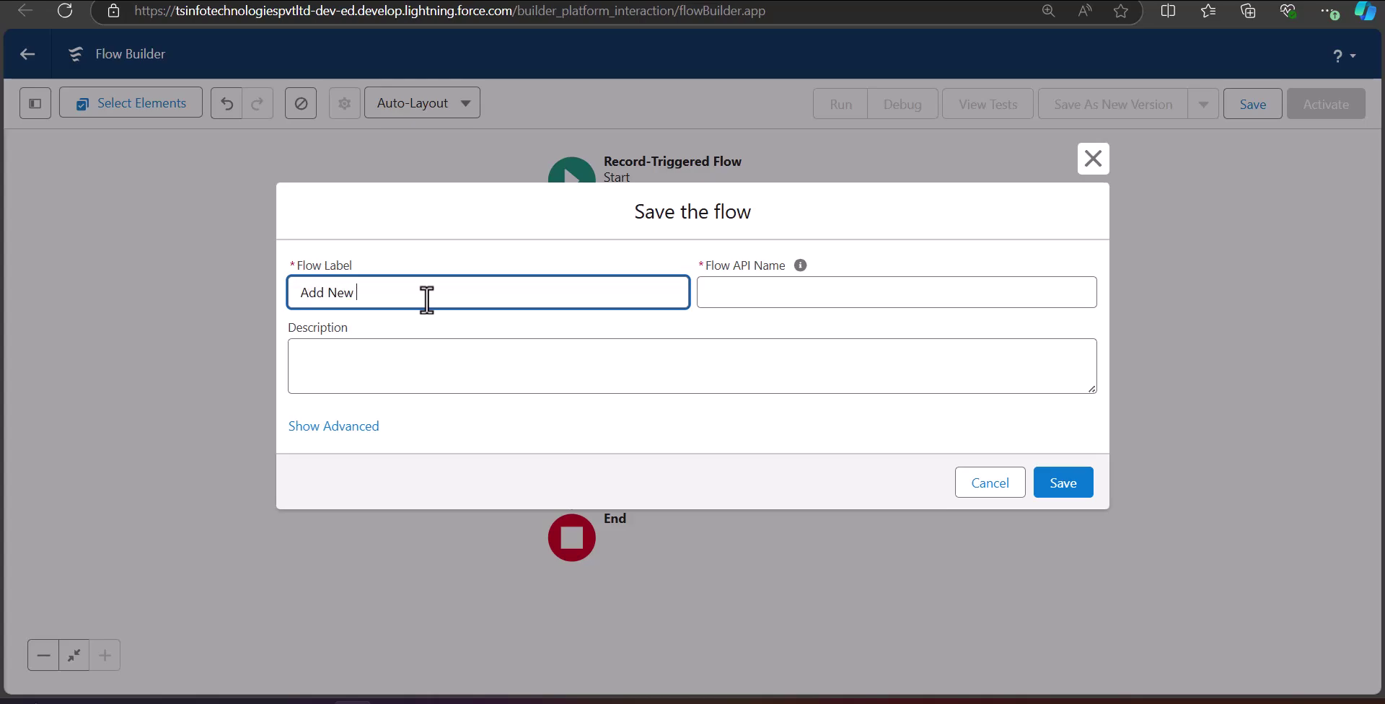
pyautogui.write('o Public group')
pyautogui.click(869, 294)
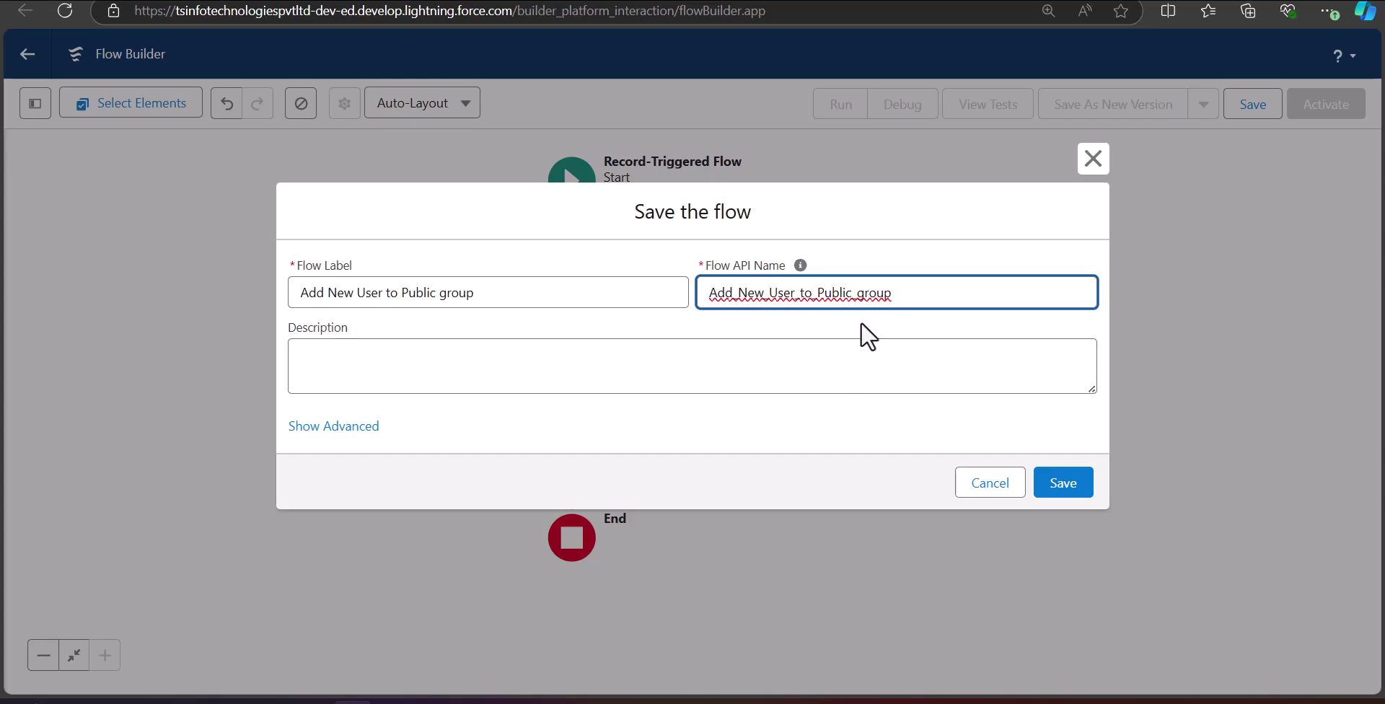
pyautogui.click(1056, 484)
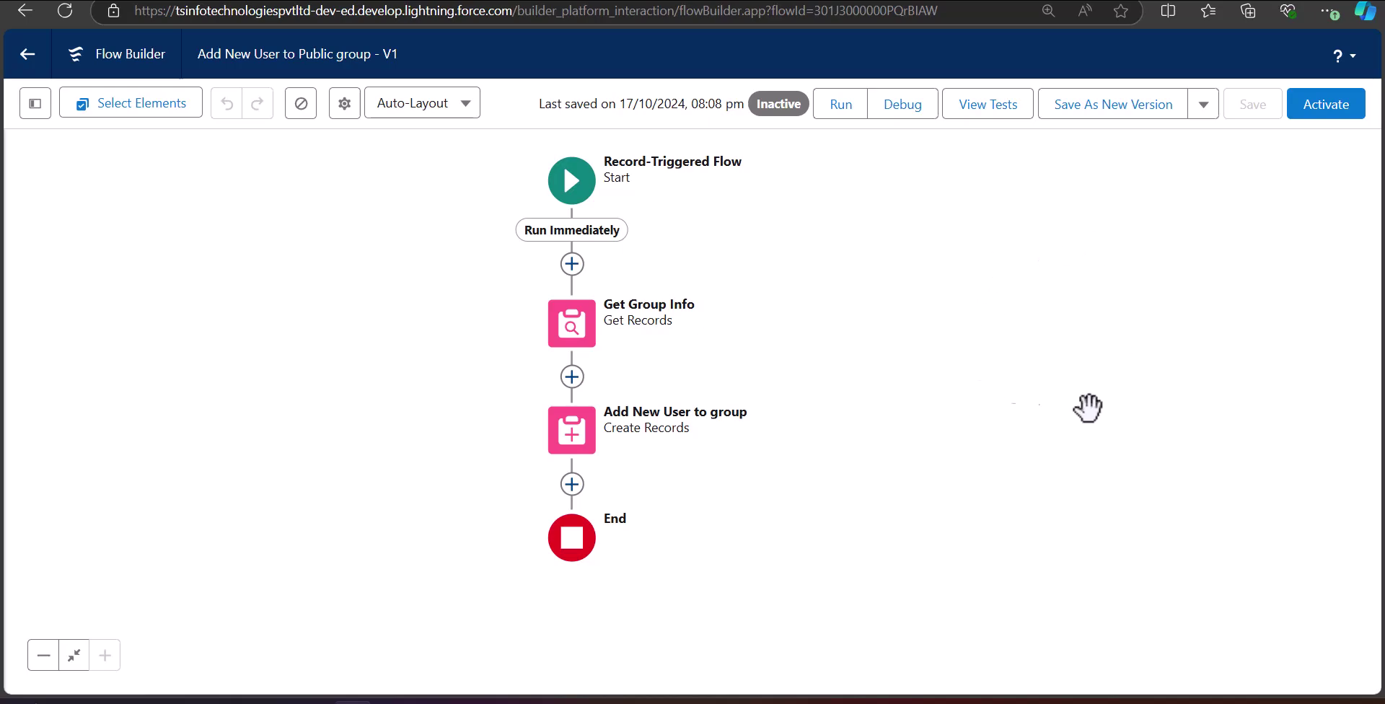
# Run a debug of the flow with a searched-for user as the triggering record.
pyautogui.click(902, 108)
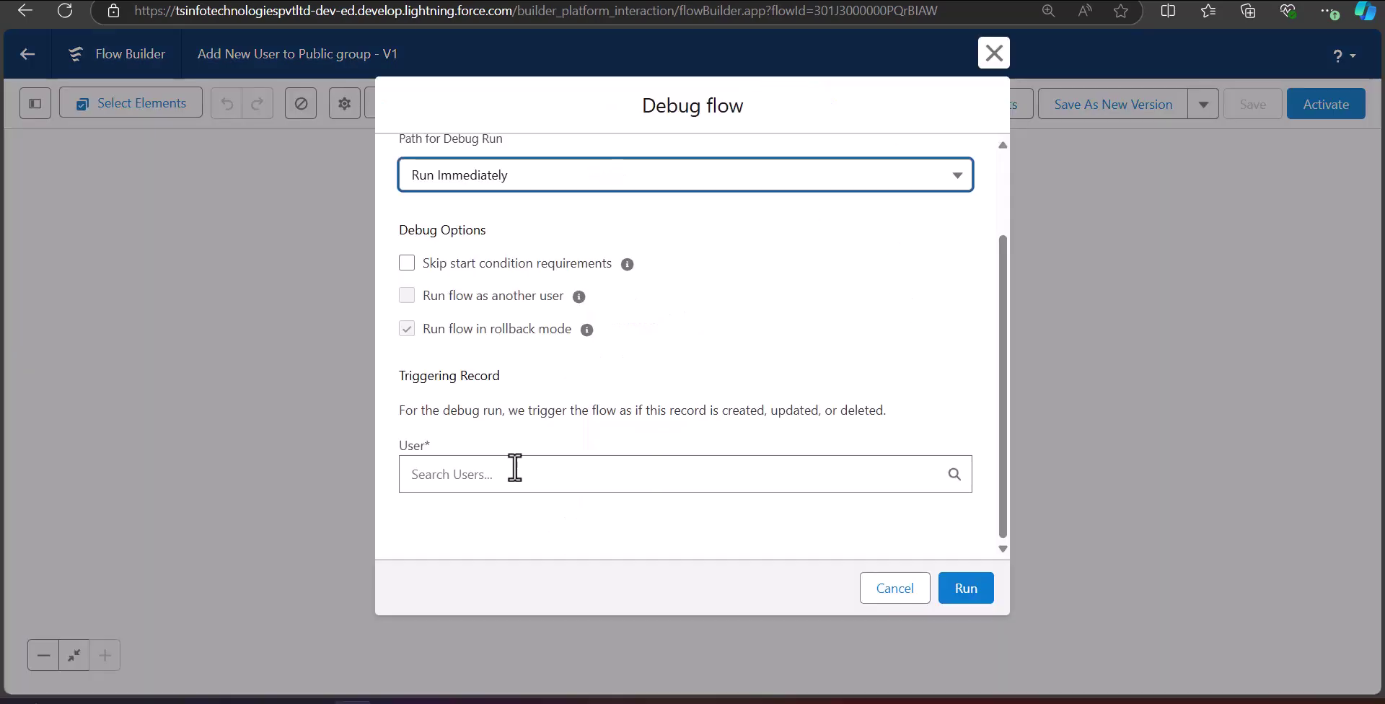
pyautogui.click(789, 474)
pyautogui.write('ava')
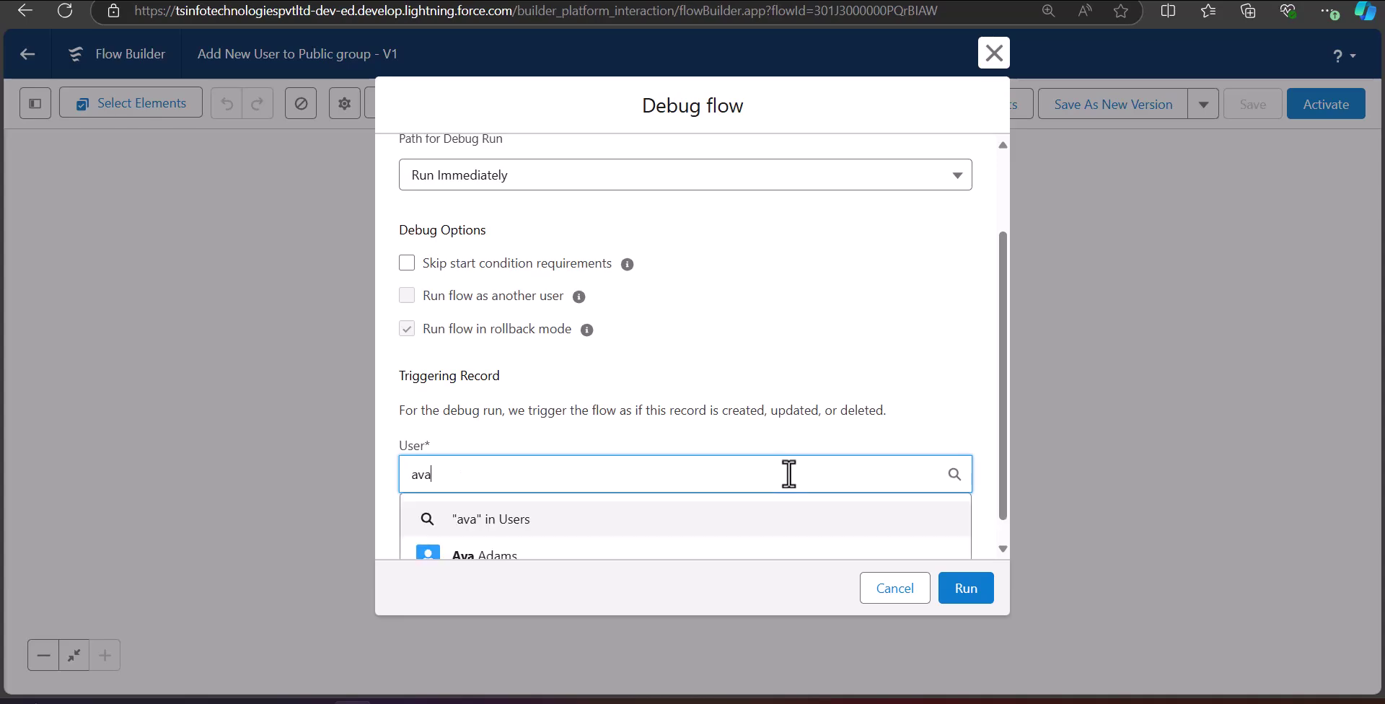
pyautogui.scroll(-1, 715, 490)
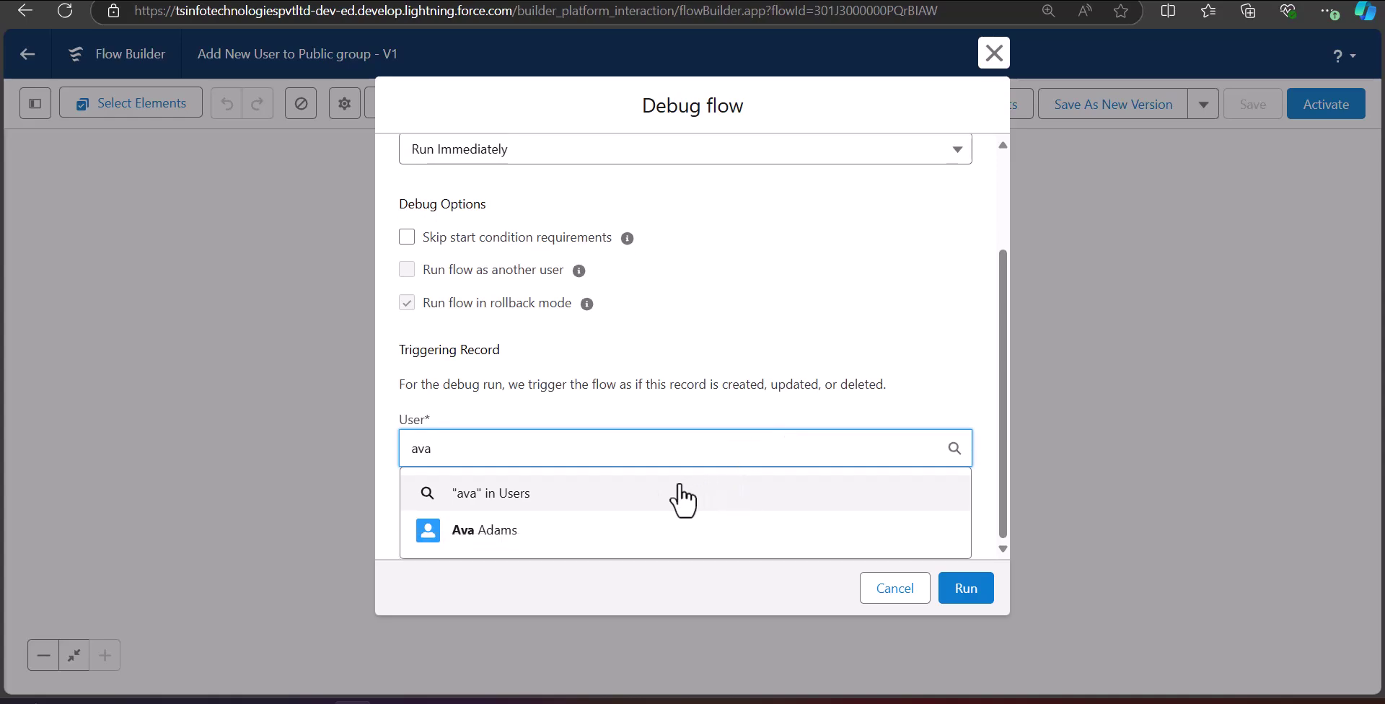
pyautogui.click(612, 534)
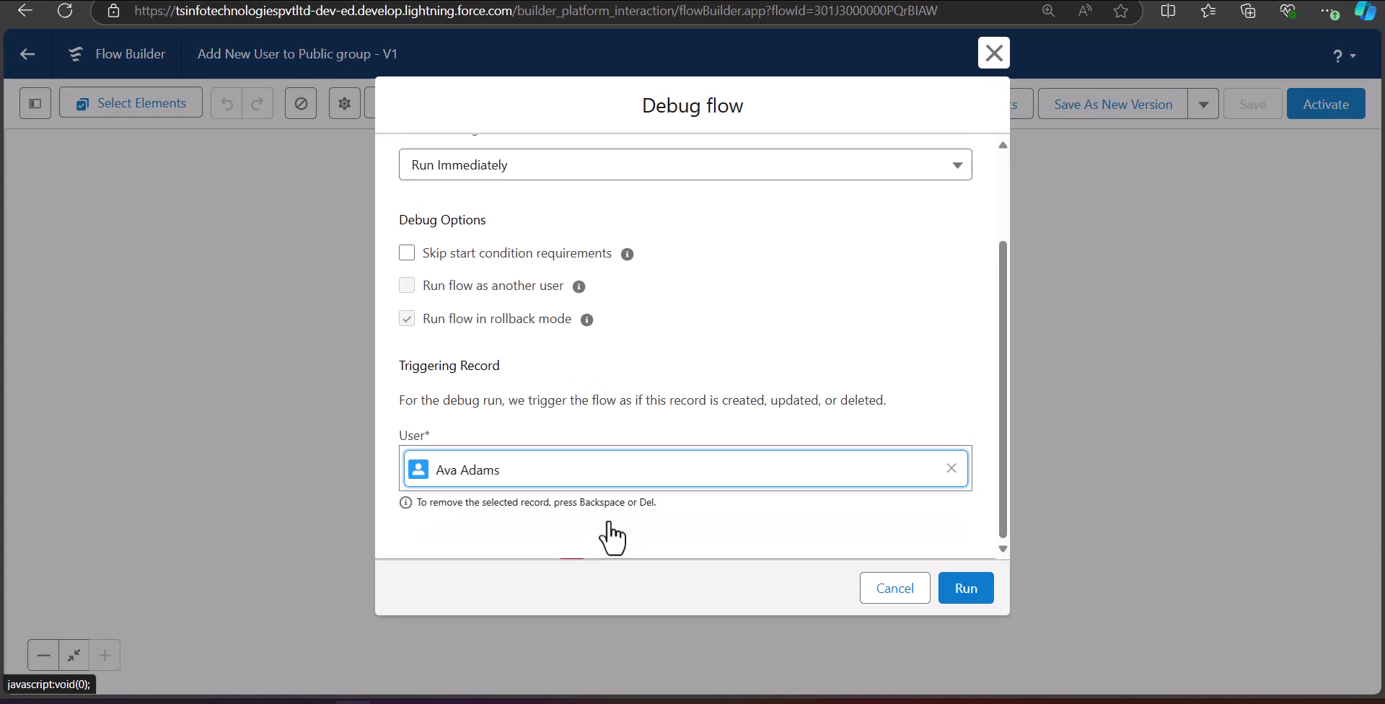
pyautogui.click(961, 601)
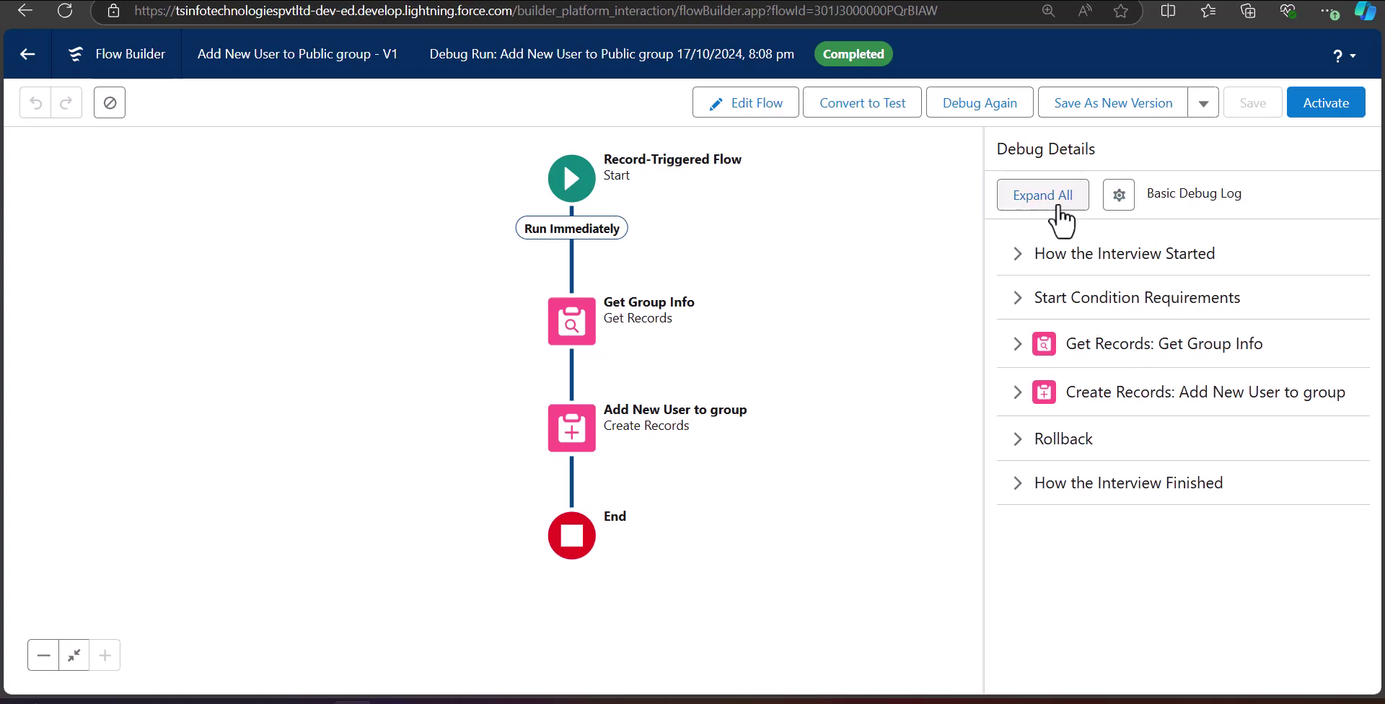
pyautogui.click(1020, 258)
pyautogui.press('Return')
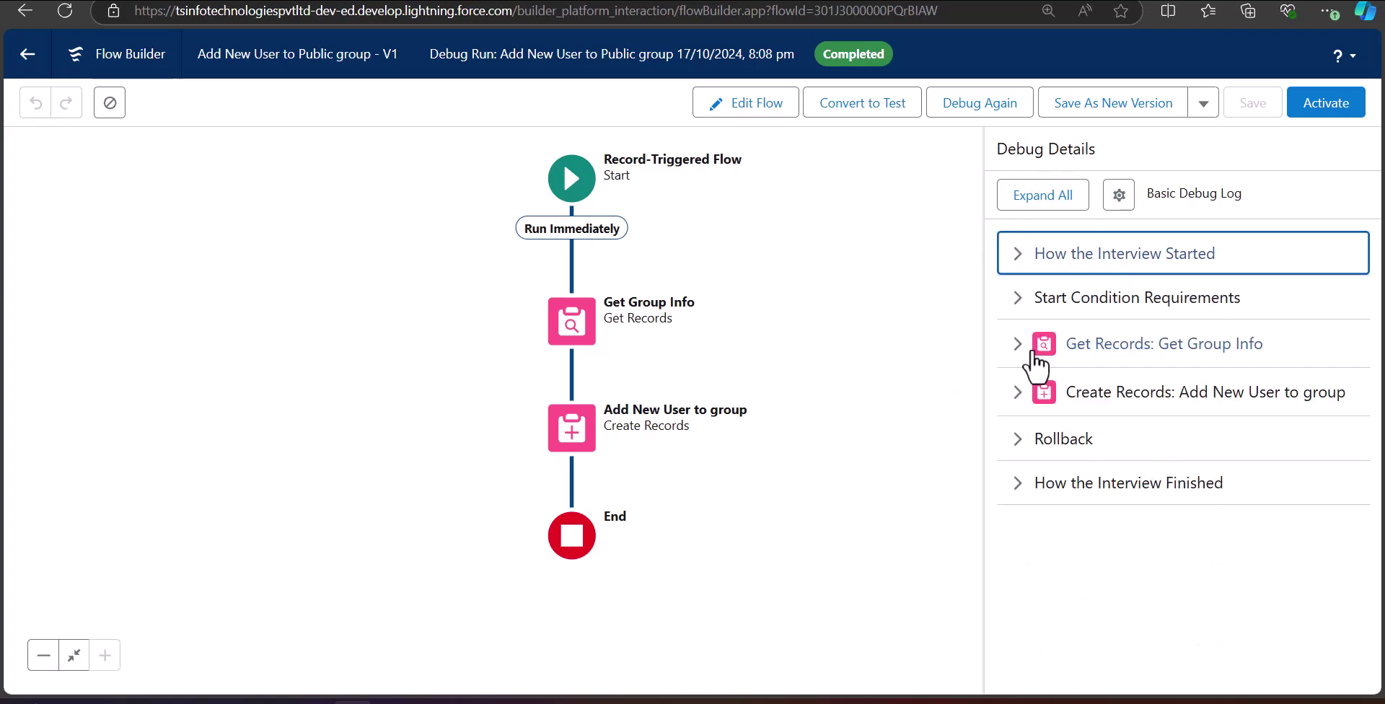
pyautogui.click(1029, 350)
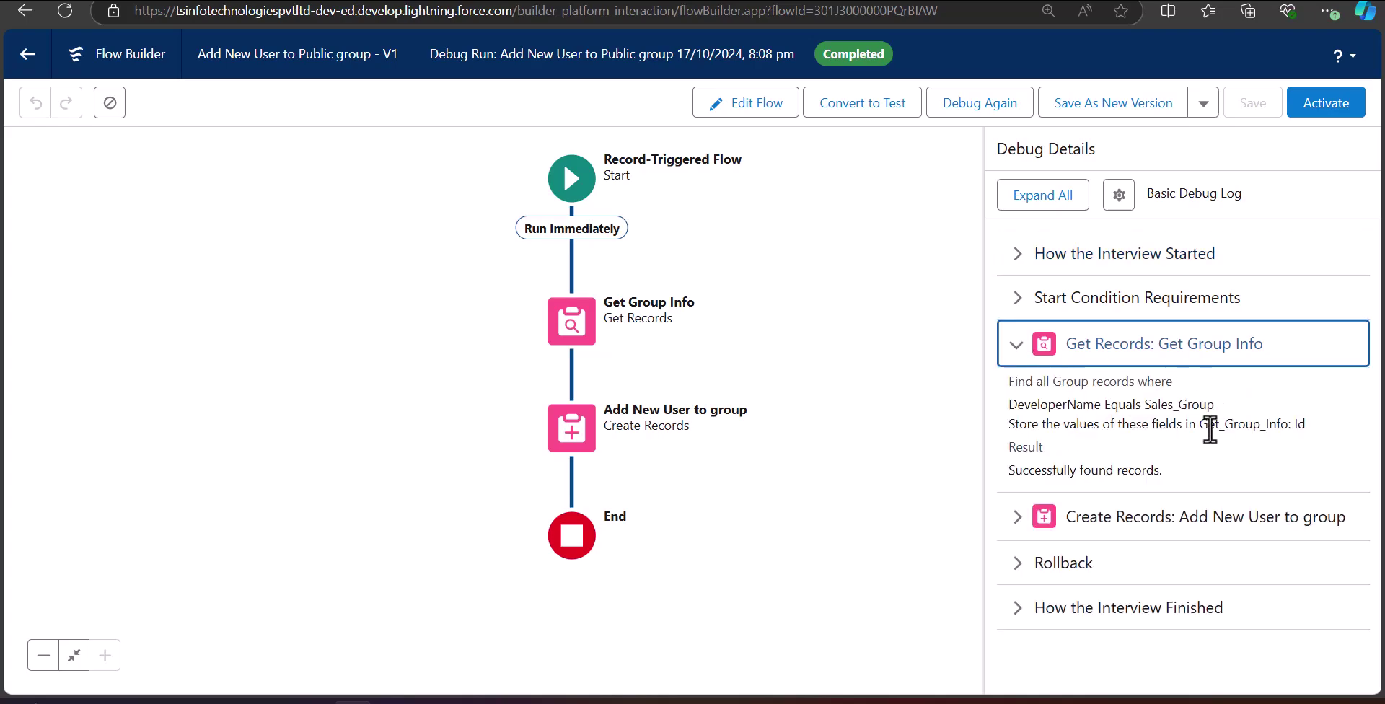
pyautogui.click(1032, 350)
pyautogui.click(1030, 392)
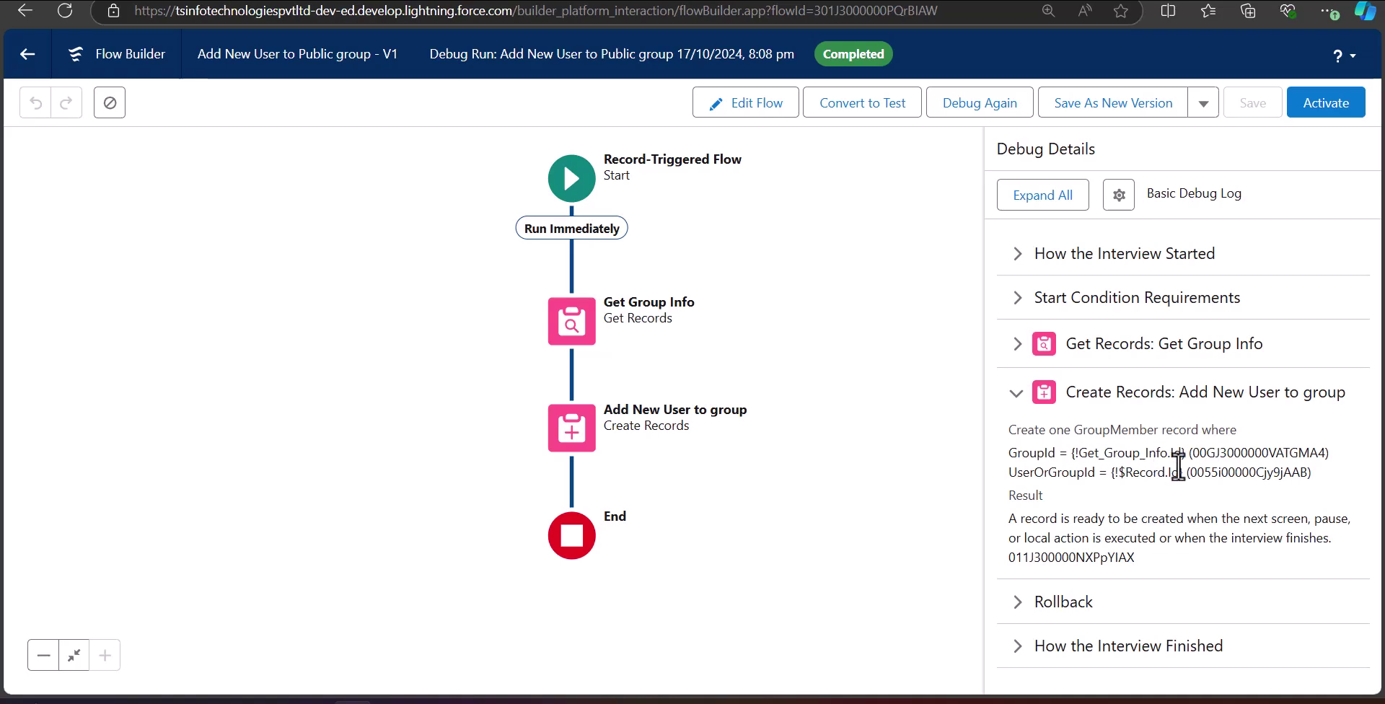
pyautogui.click(1016, 394)
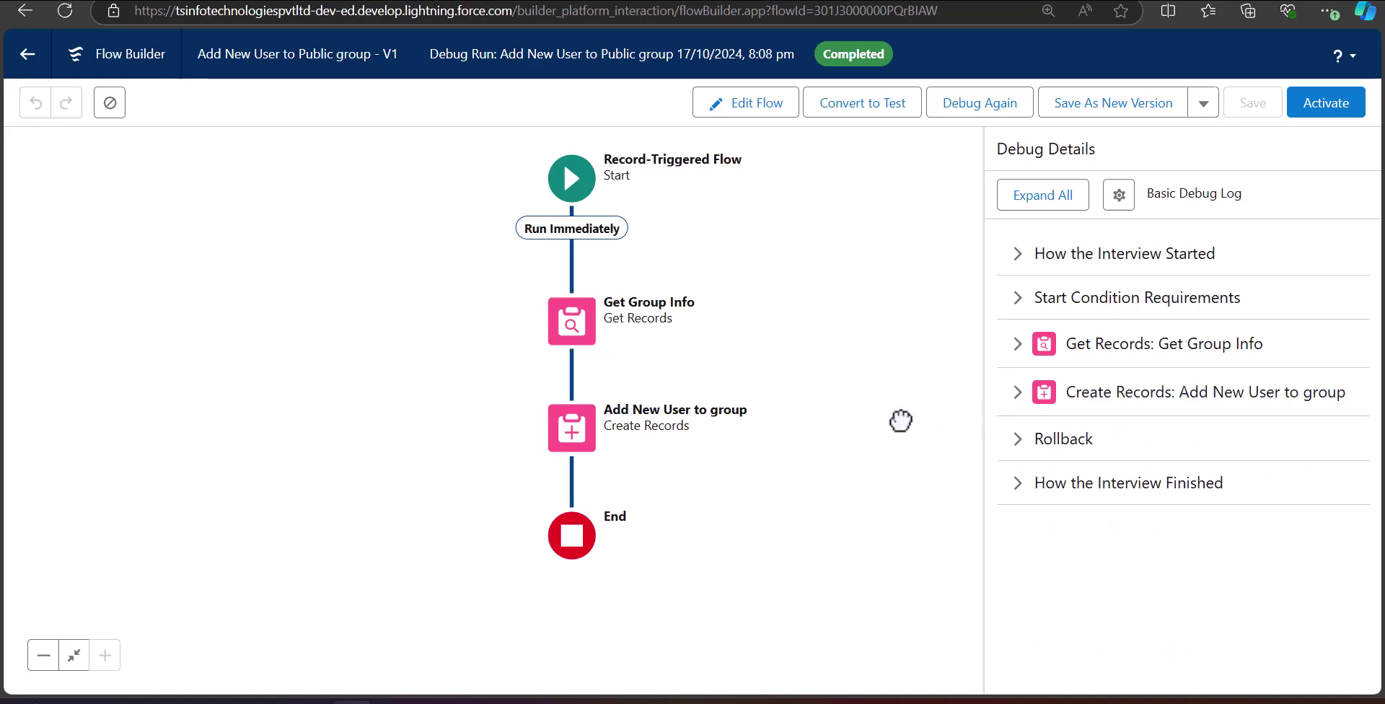
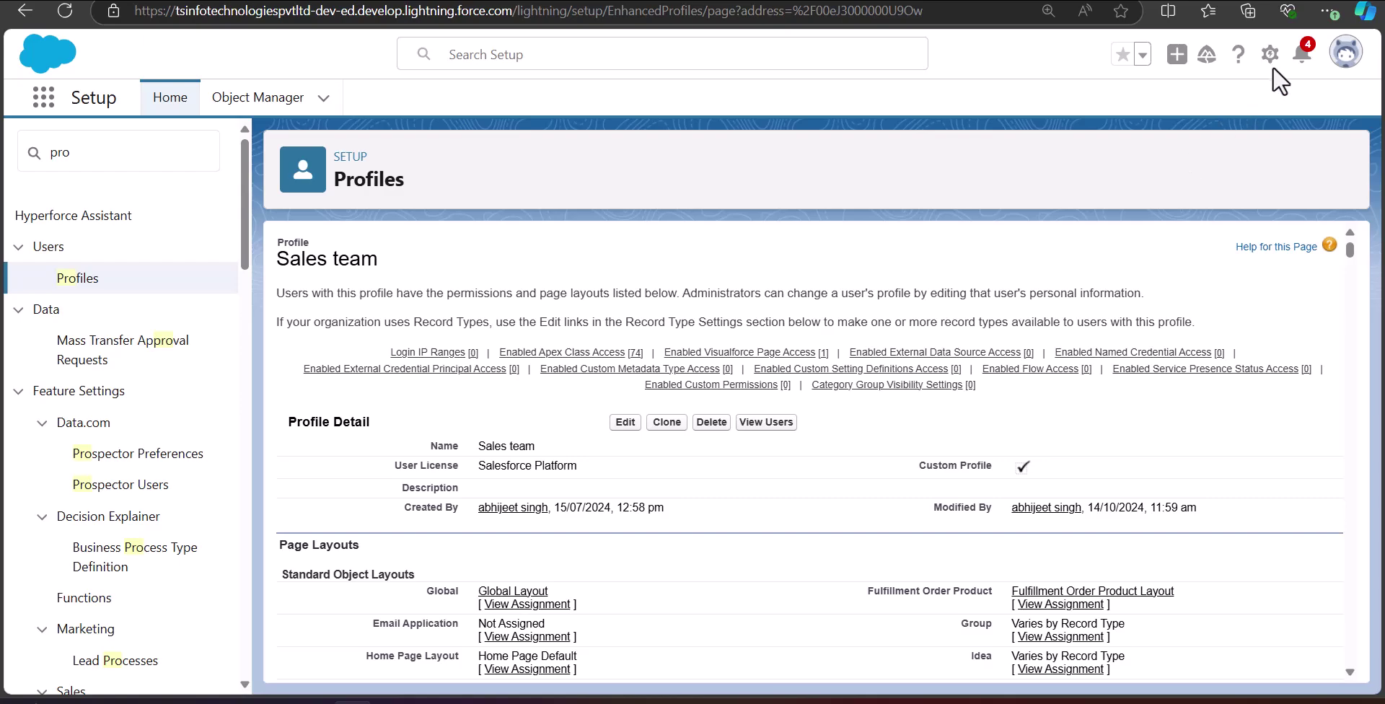
# Filter the Setup menu for 'users' and open the Users list.
pyautogui.click(159, 150)
pyautogui.moveTo(108, 154); pyautogui.dragTo(2, 149)
pyautogui.write('users')
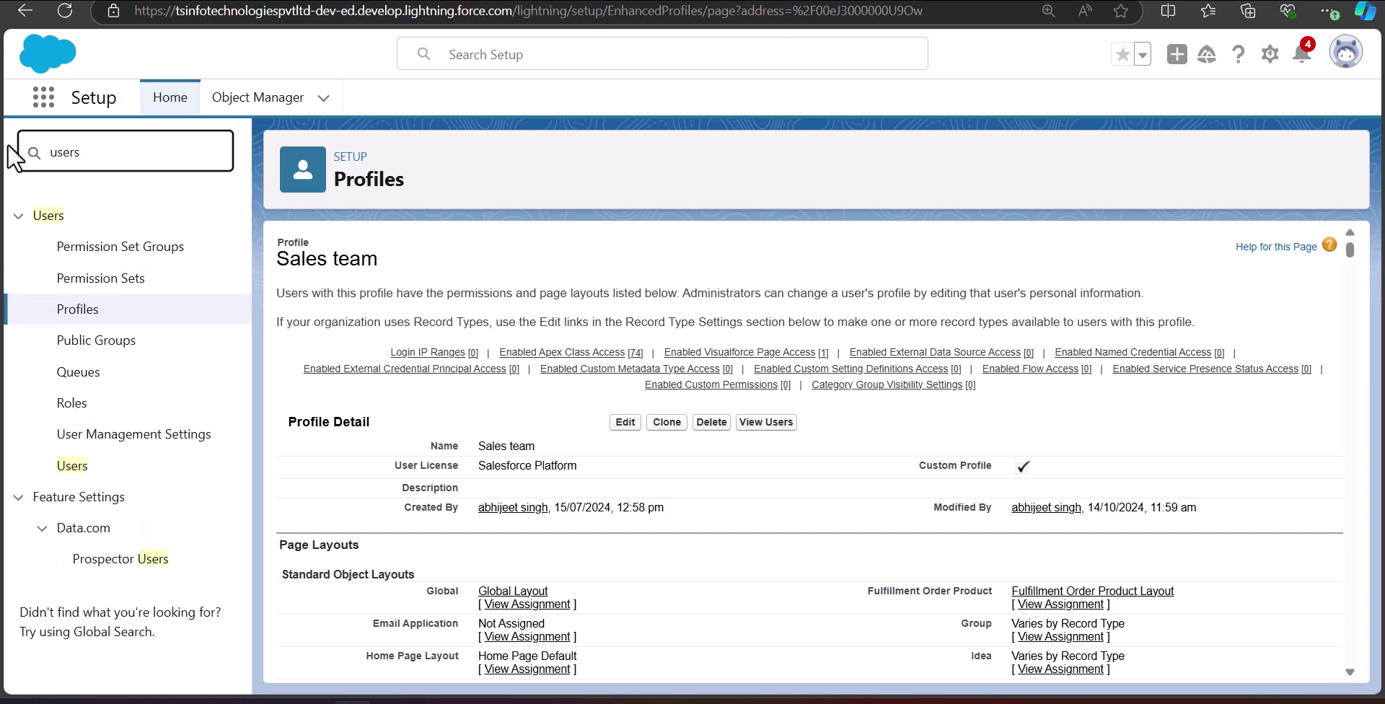
pyautogui.click(73, 466)
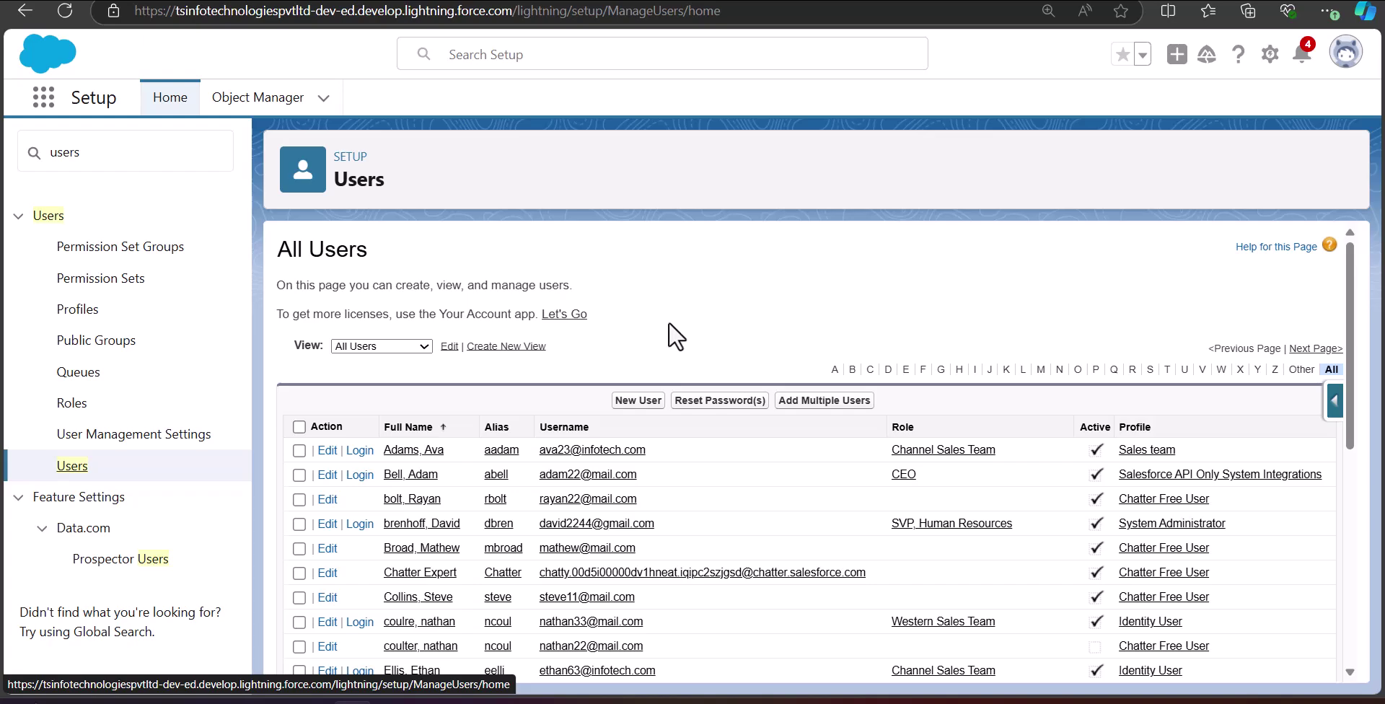
# Start a new user and enter the user's first name, last name and alias.
pyautogui.click(638, 401)
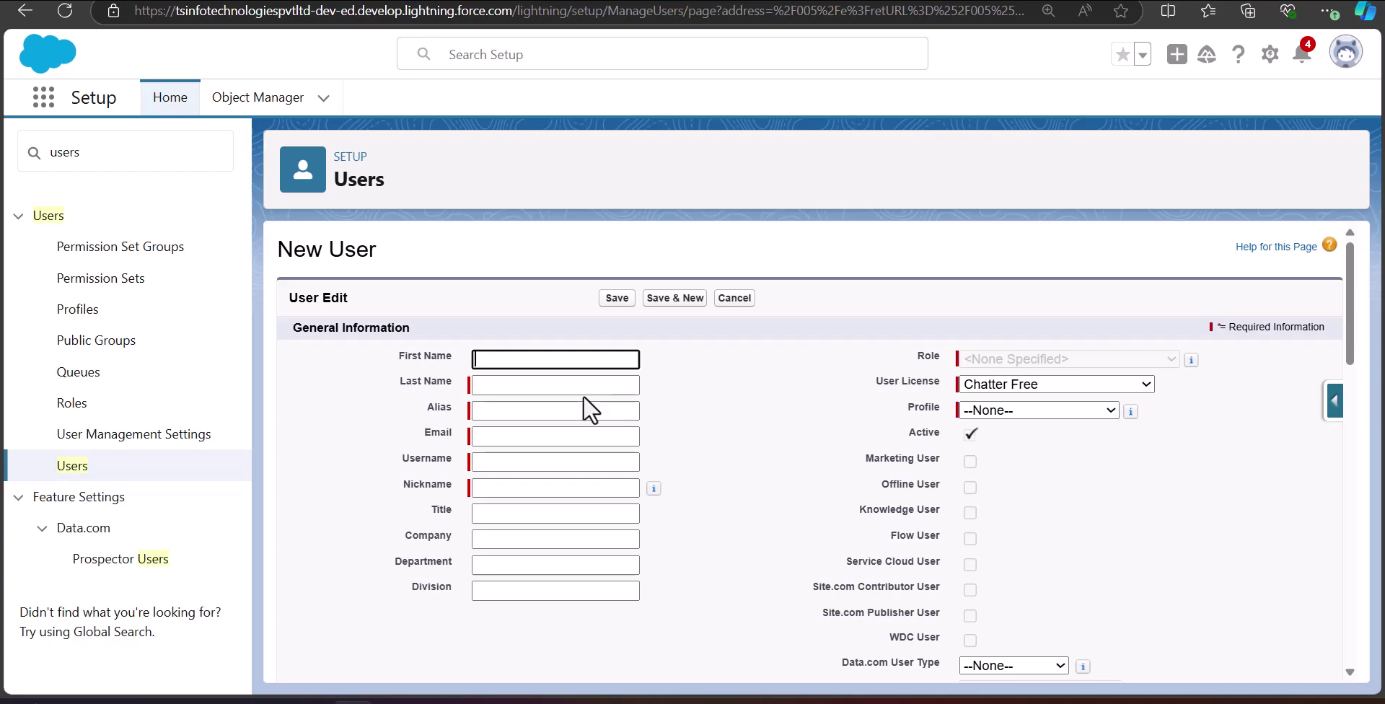
pyautogui.click(540, 360)
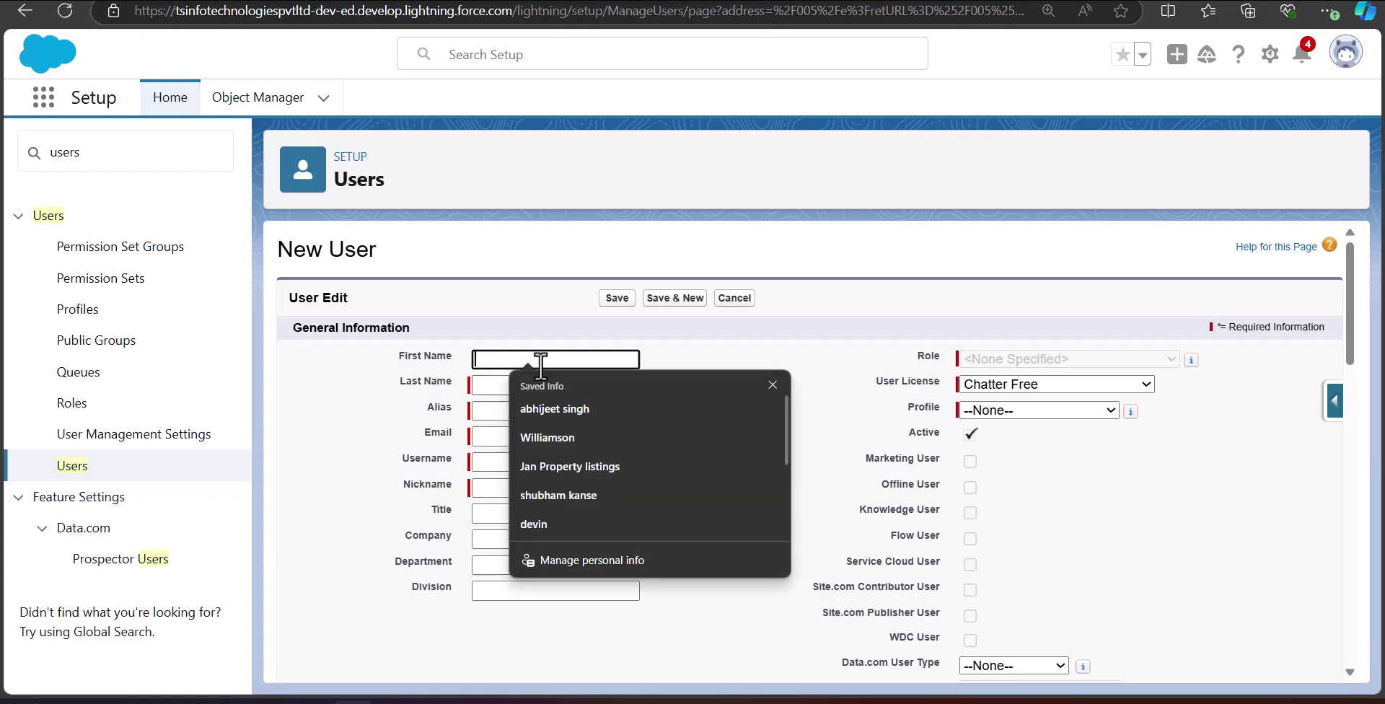
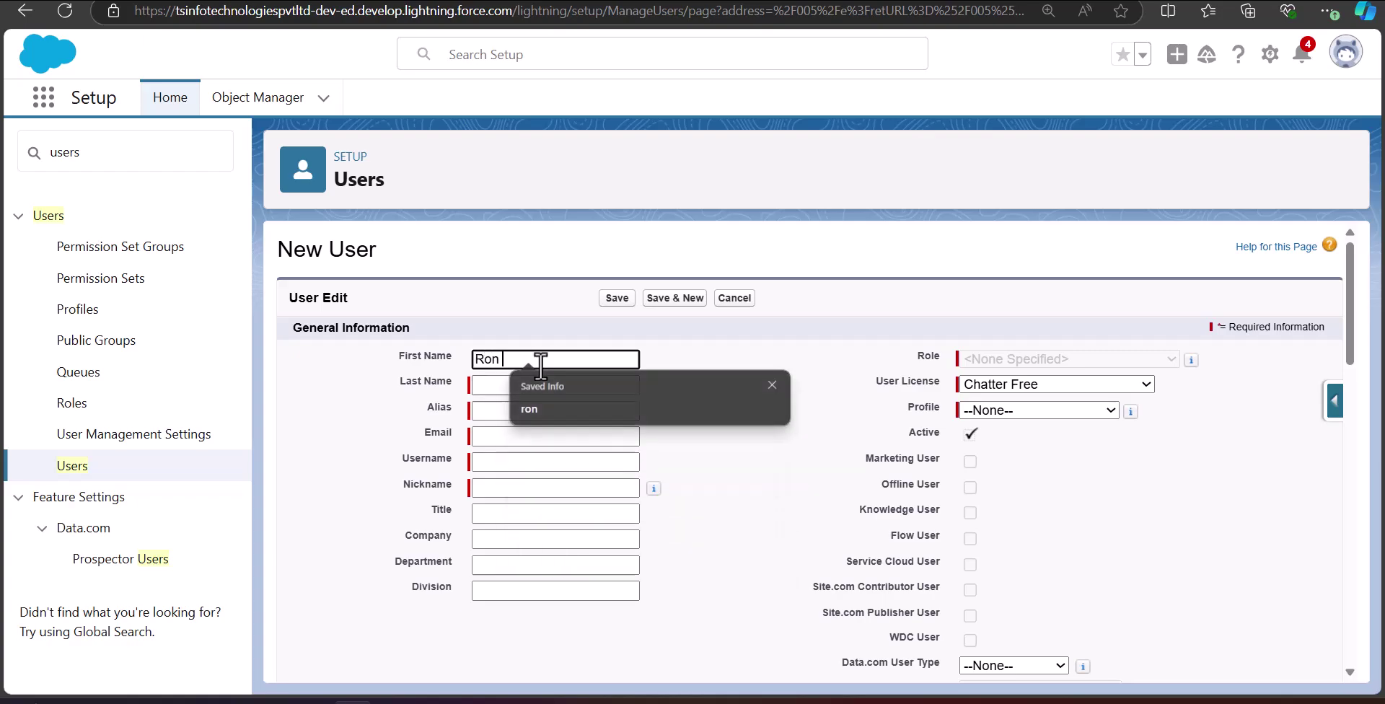
pyautogui.click(520, 383)
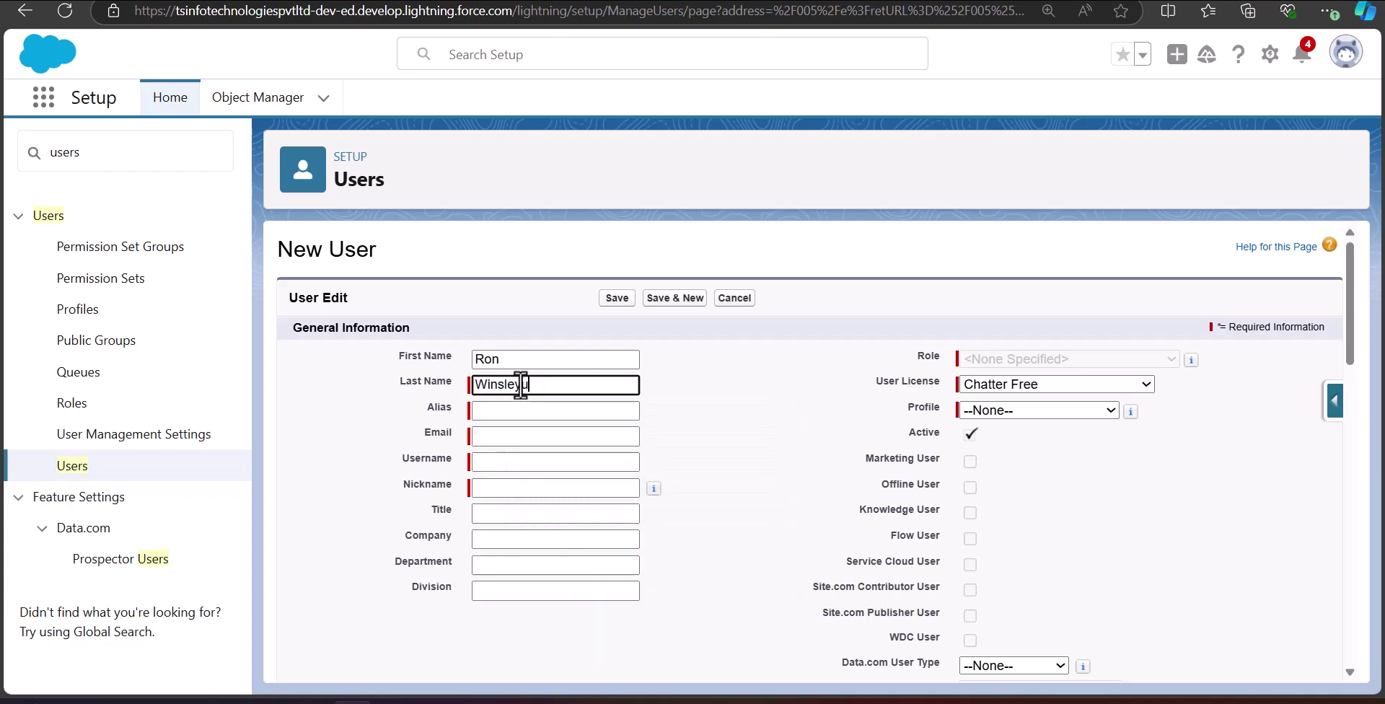
pyautogui.click(503, 414)
# Enter the user's email and username, assign the Sales team profile, and save the user.
pyautogui.click(539, 436)
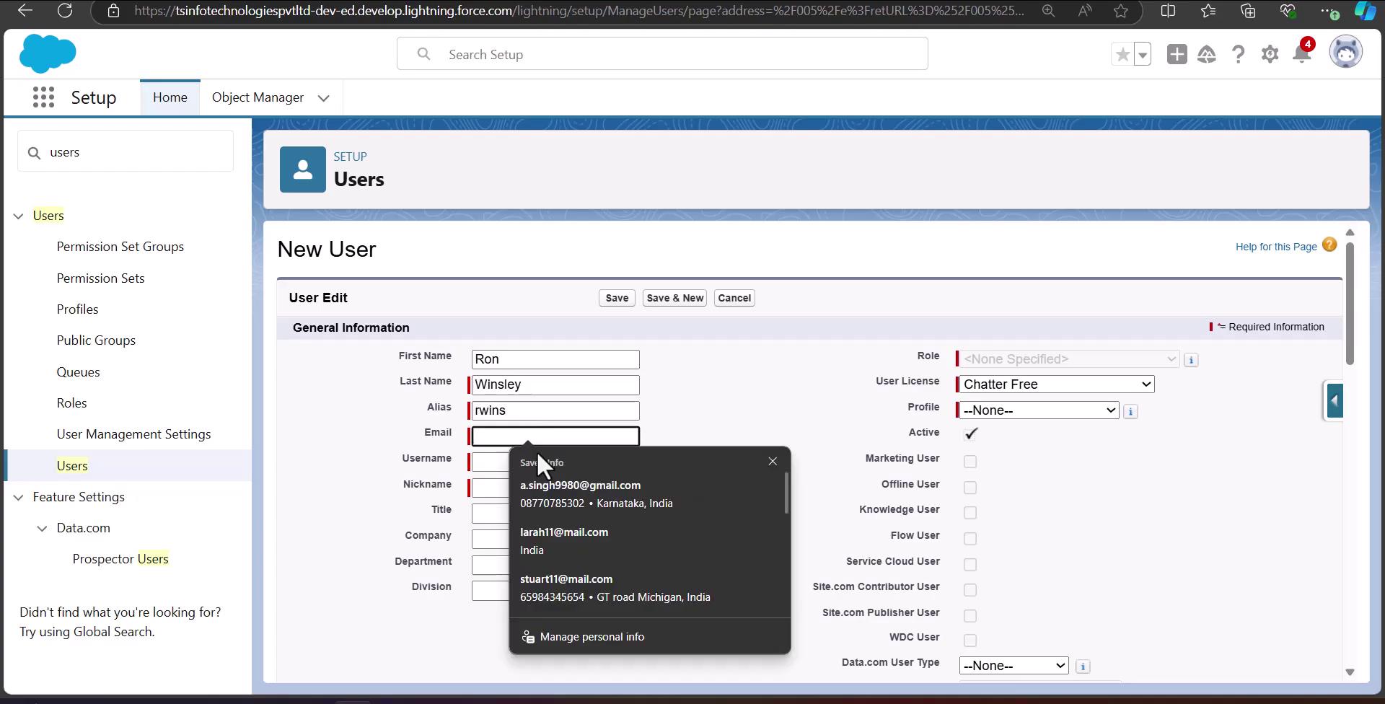
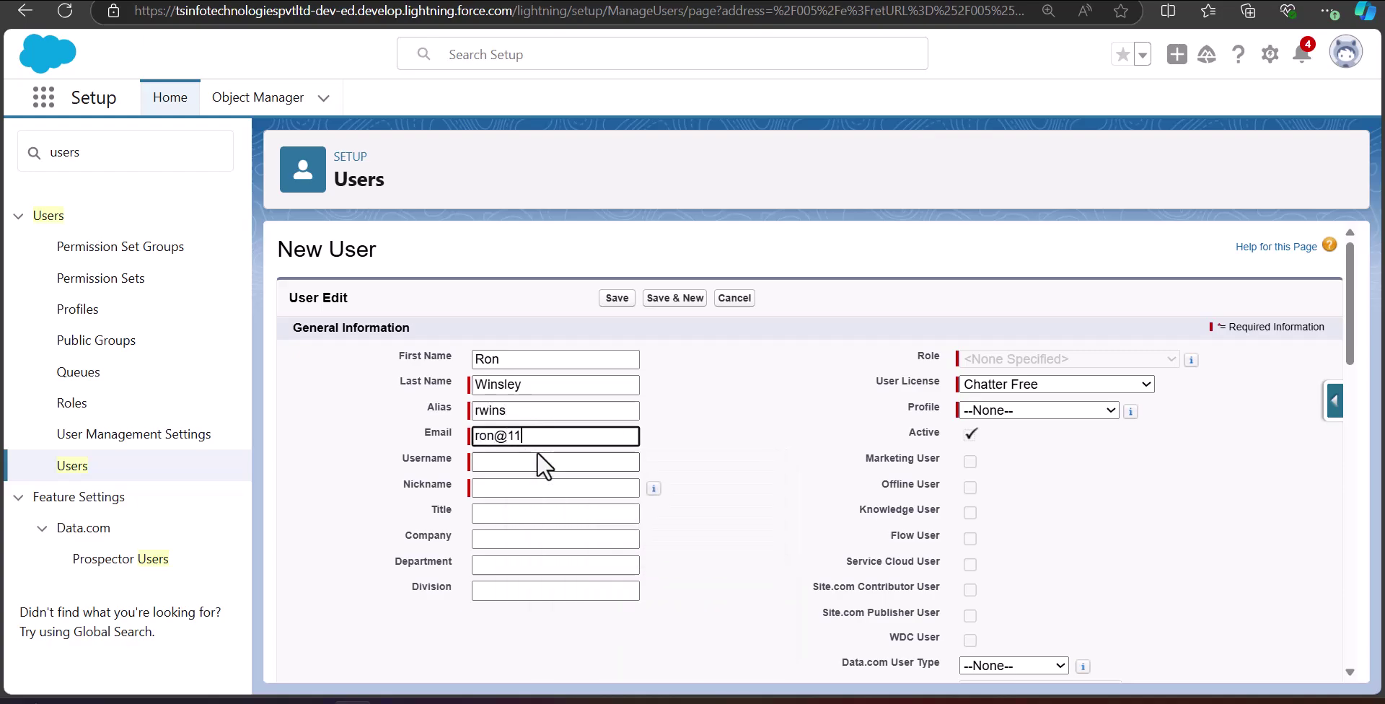
pyautogui.click(537, 454)
pyautogui.click(1296, 665)
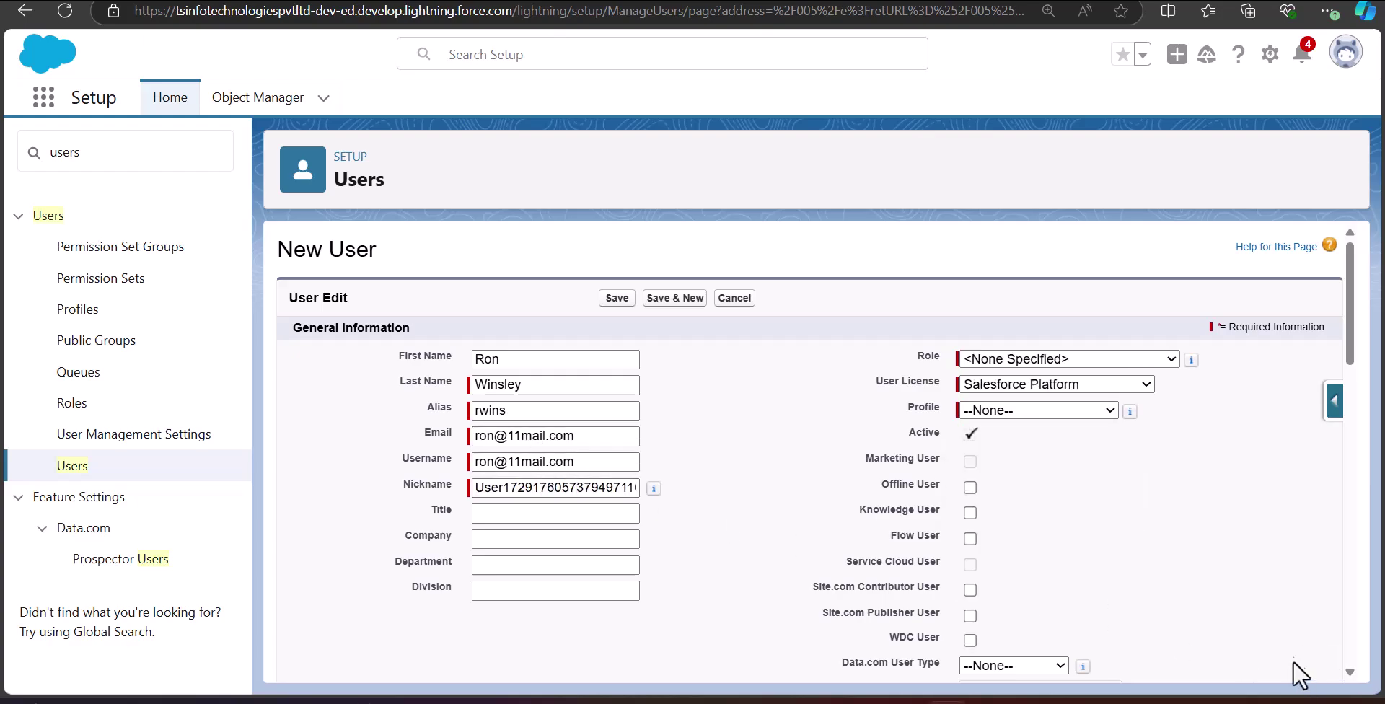
pyautogui.click(1029, 410)
pyautogui.click(1015, 456)
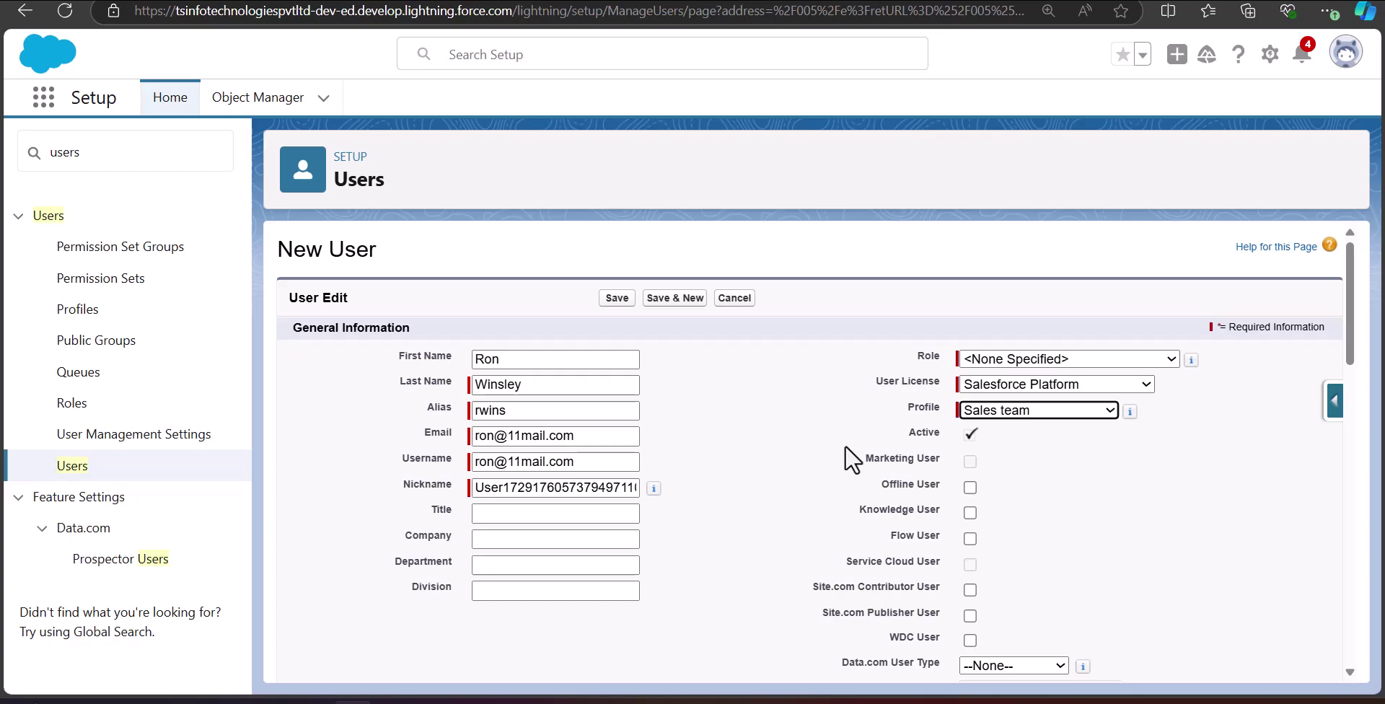
pyautogui.click(616, 299)
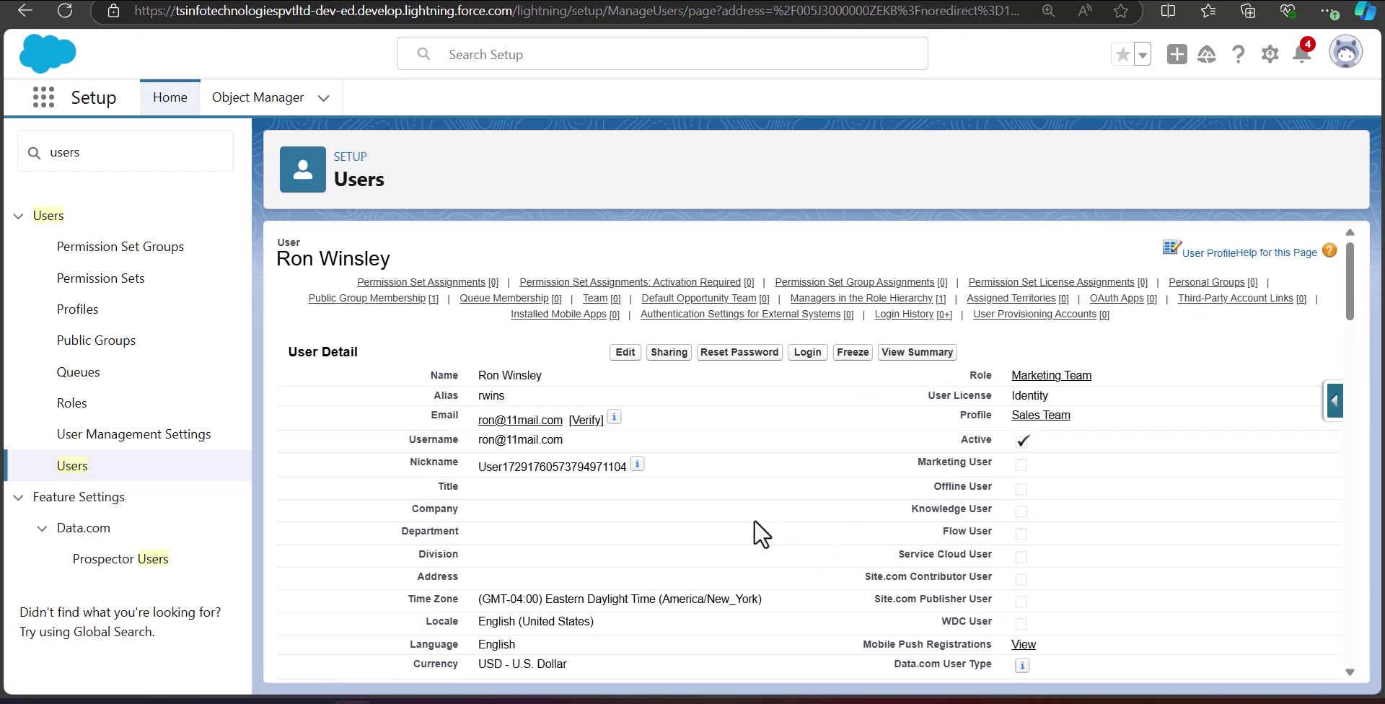
# Filter Setup for 'public', go to Public Groups, and open Sales Group.
pyautogui.moveTo(102, 145); pyautogui.dragTo(23, 153)
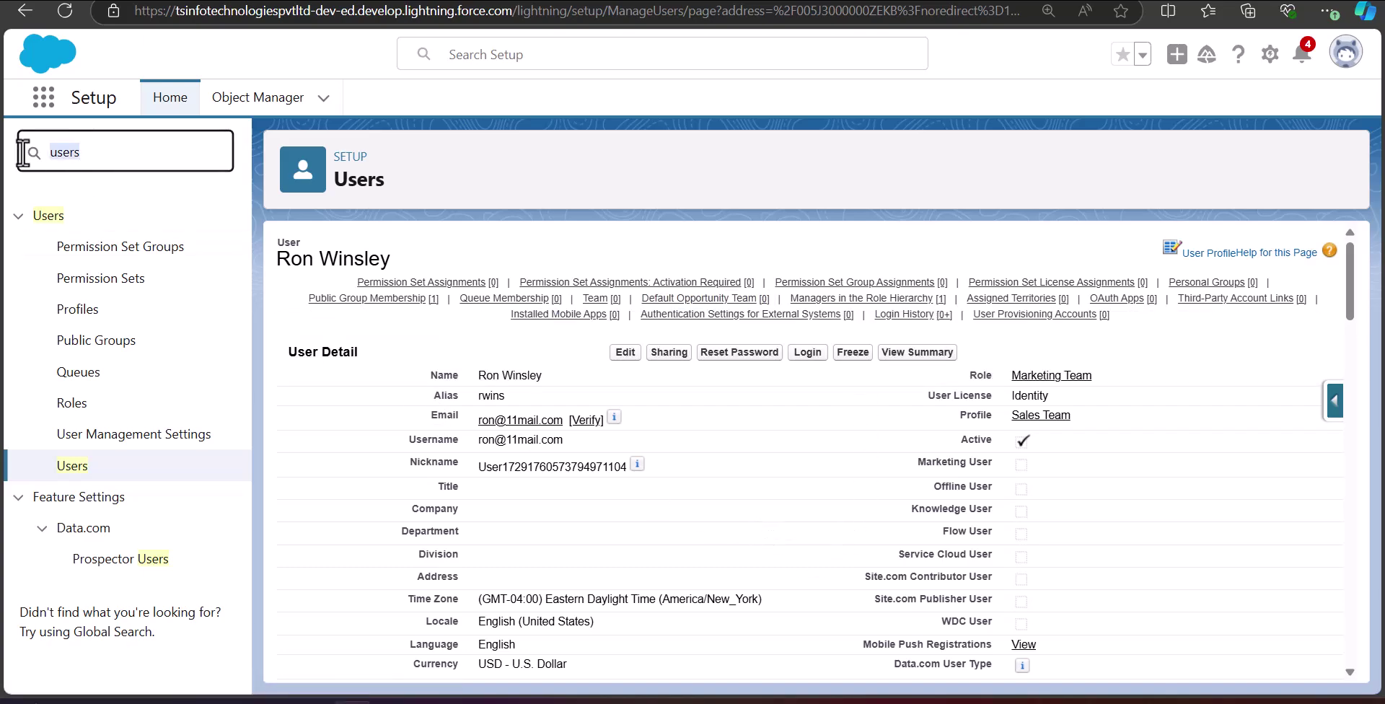
pyautogui.write('public')
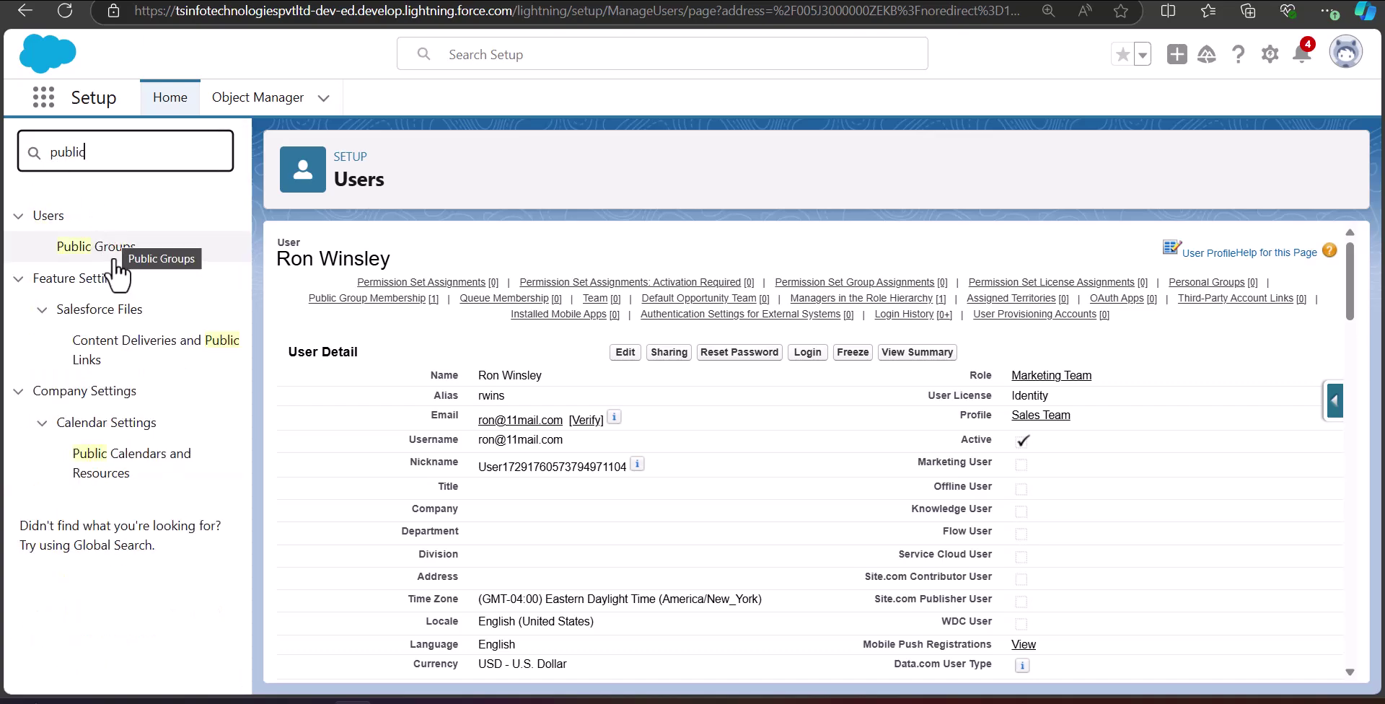
pyautogui.click(123, 247)
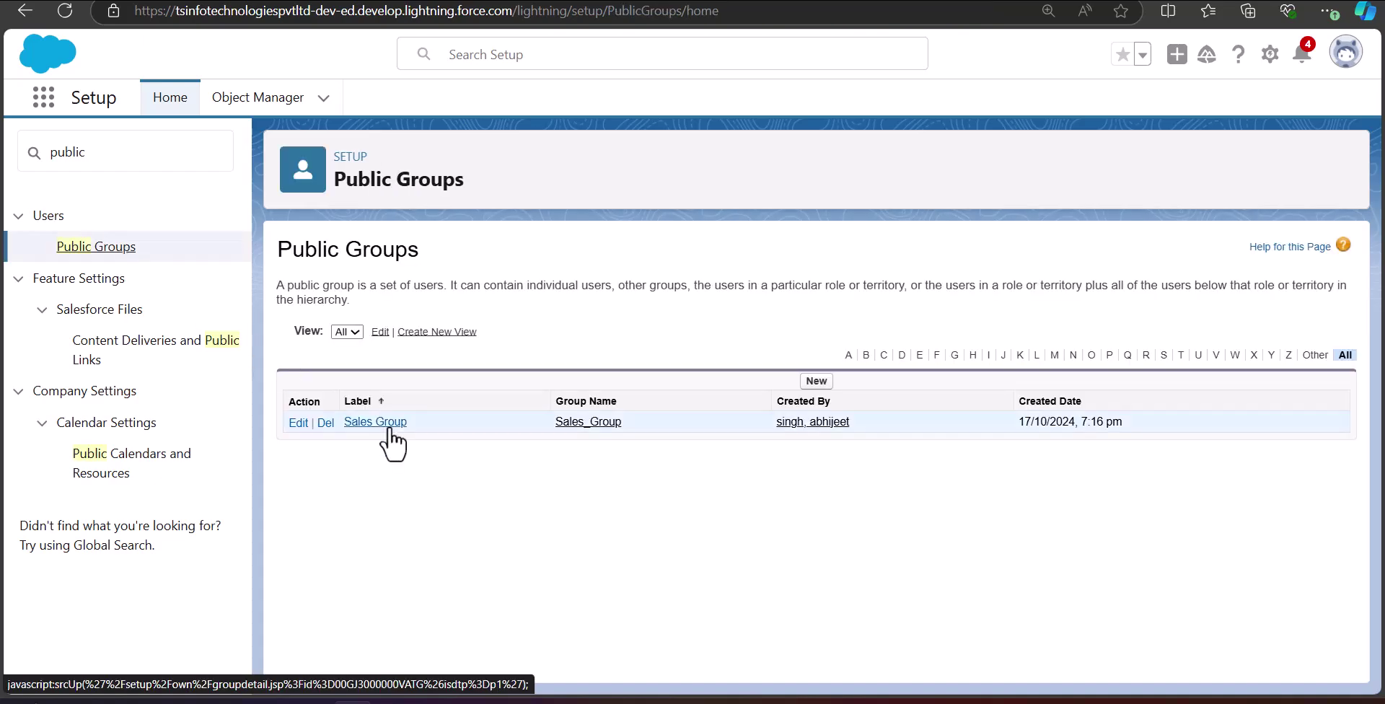
pyautogui.click(389, 425)
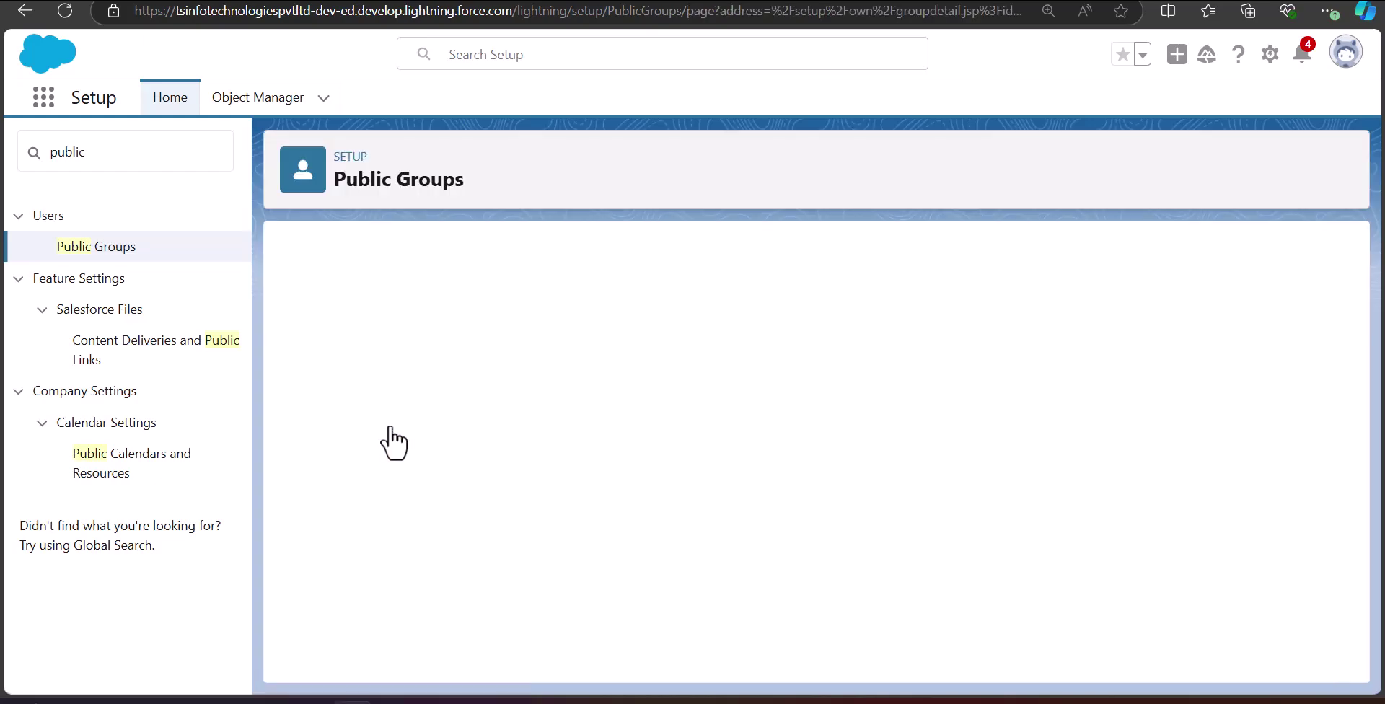